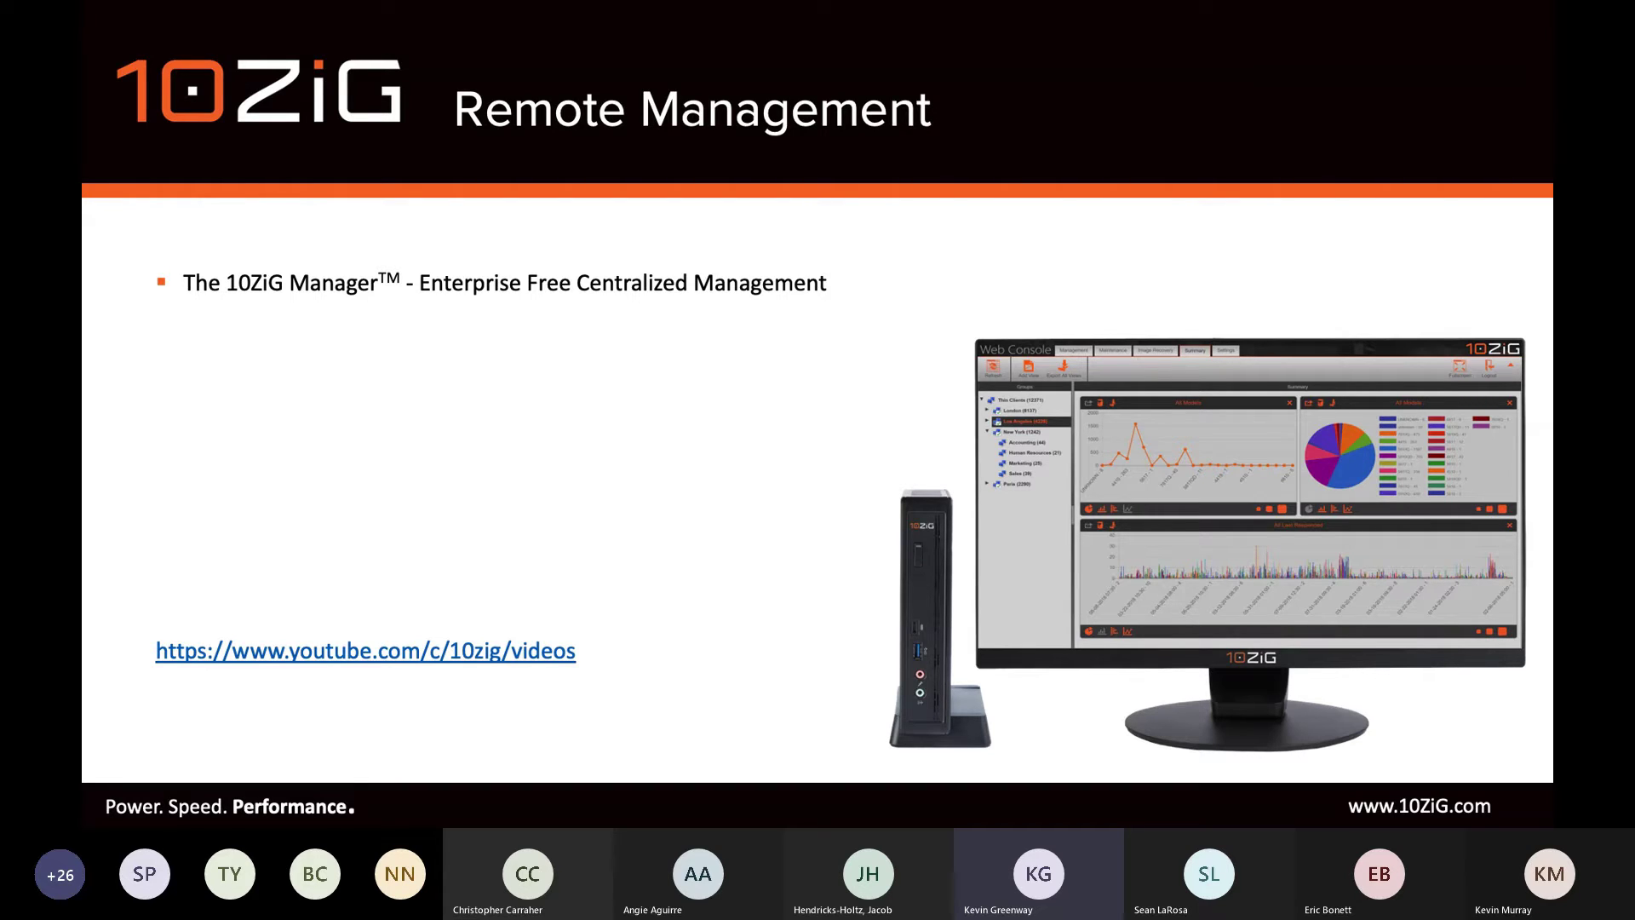
# Reveal the Linux and Windows 10 IoT sub-bullet and both benefits, including no additional cost.
pyautogui.press('Right')
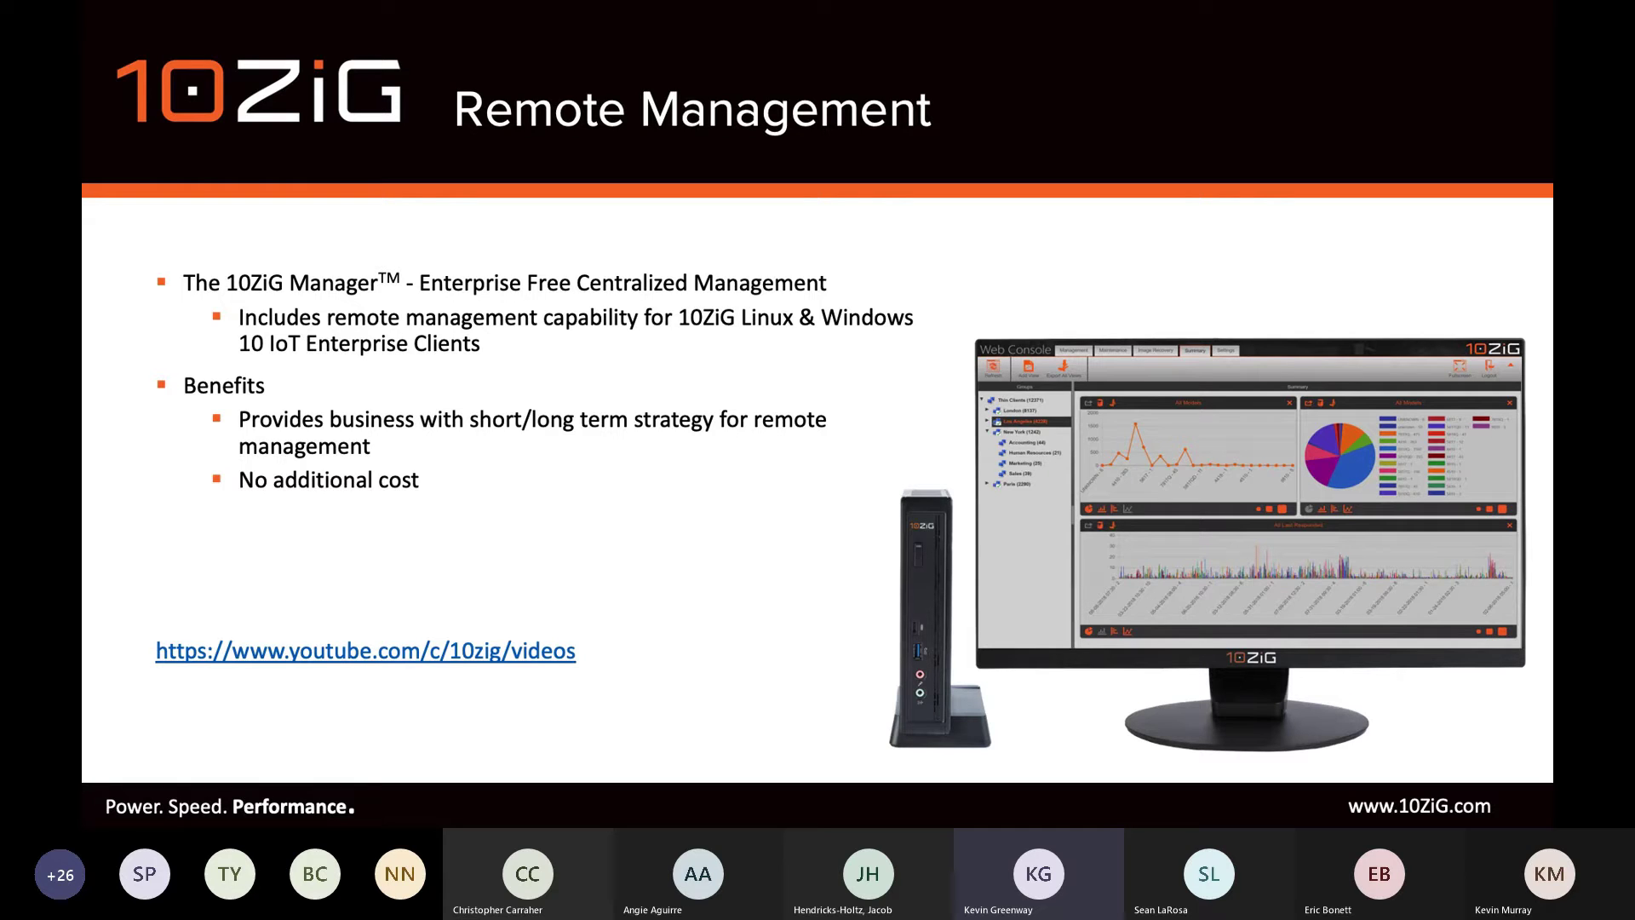
# Show the final On-Premises or Cloud-Based bullet on the Remote Management slide.
pyautogui.press('Right')
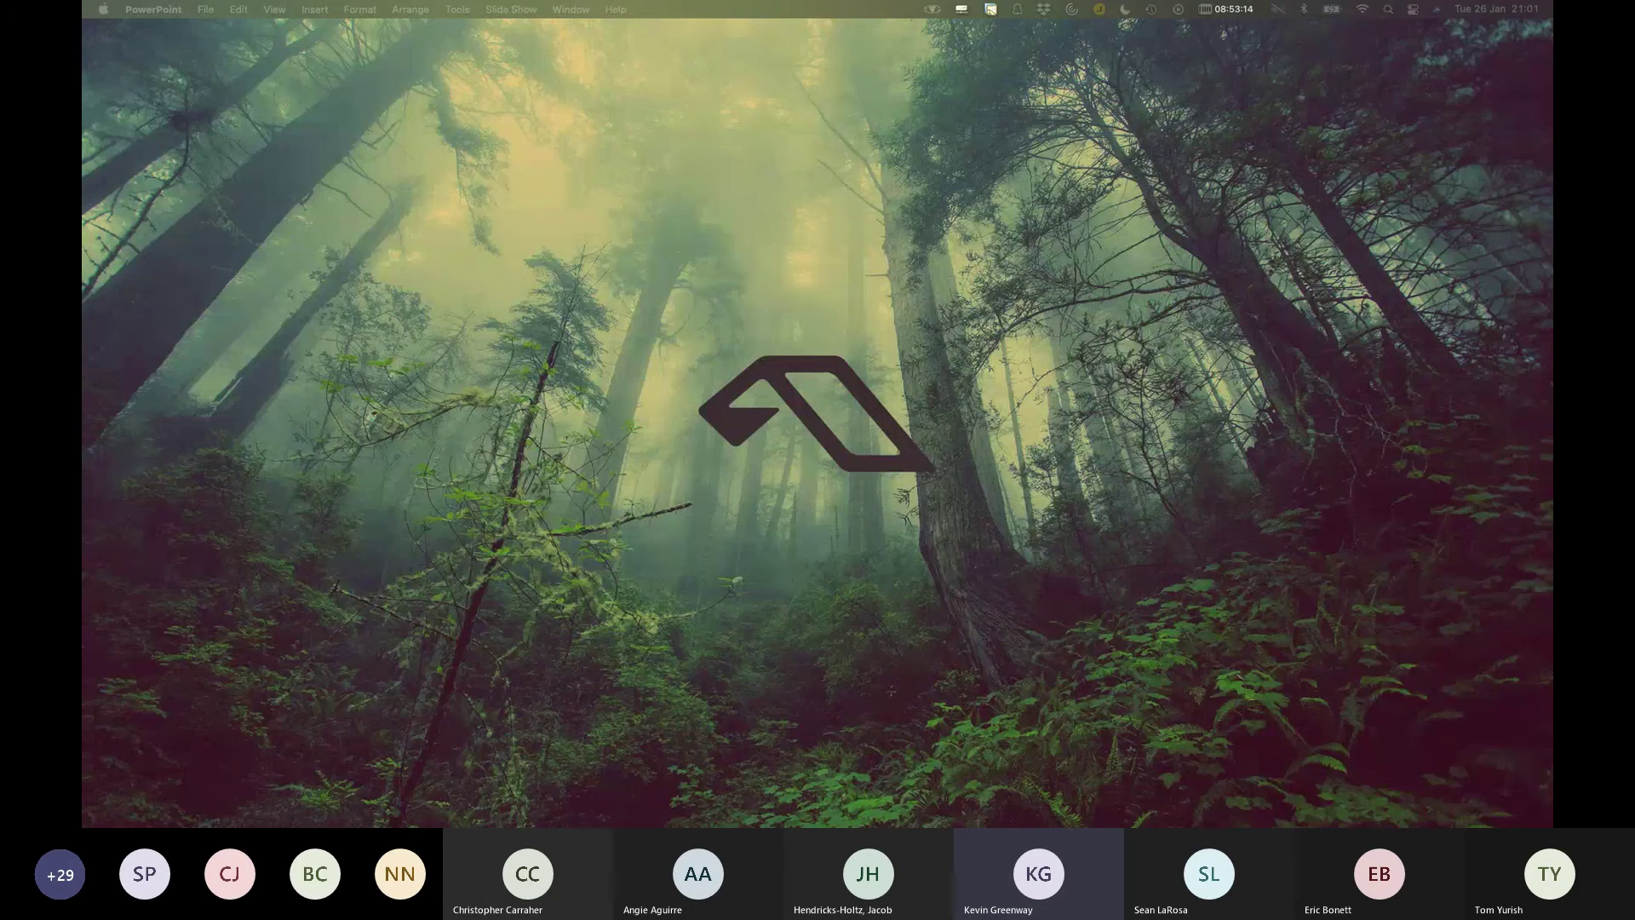
# On the thin client, review the 10ZiG wizard's Connections, User Accounts/Domain and Personalization pages, then exit.
pyautogui.press('super+Tab')
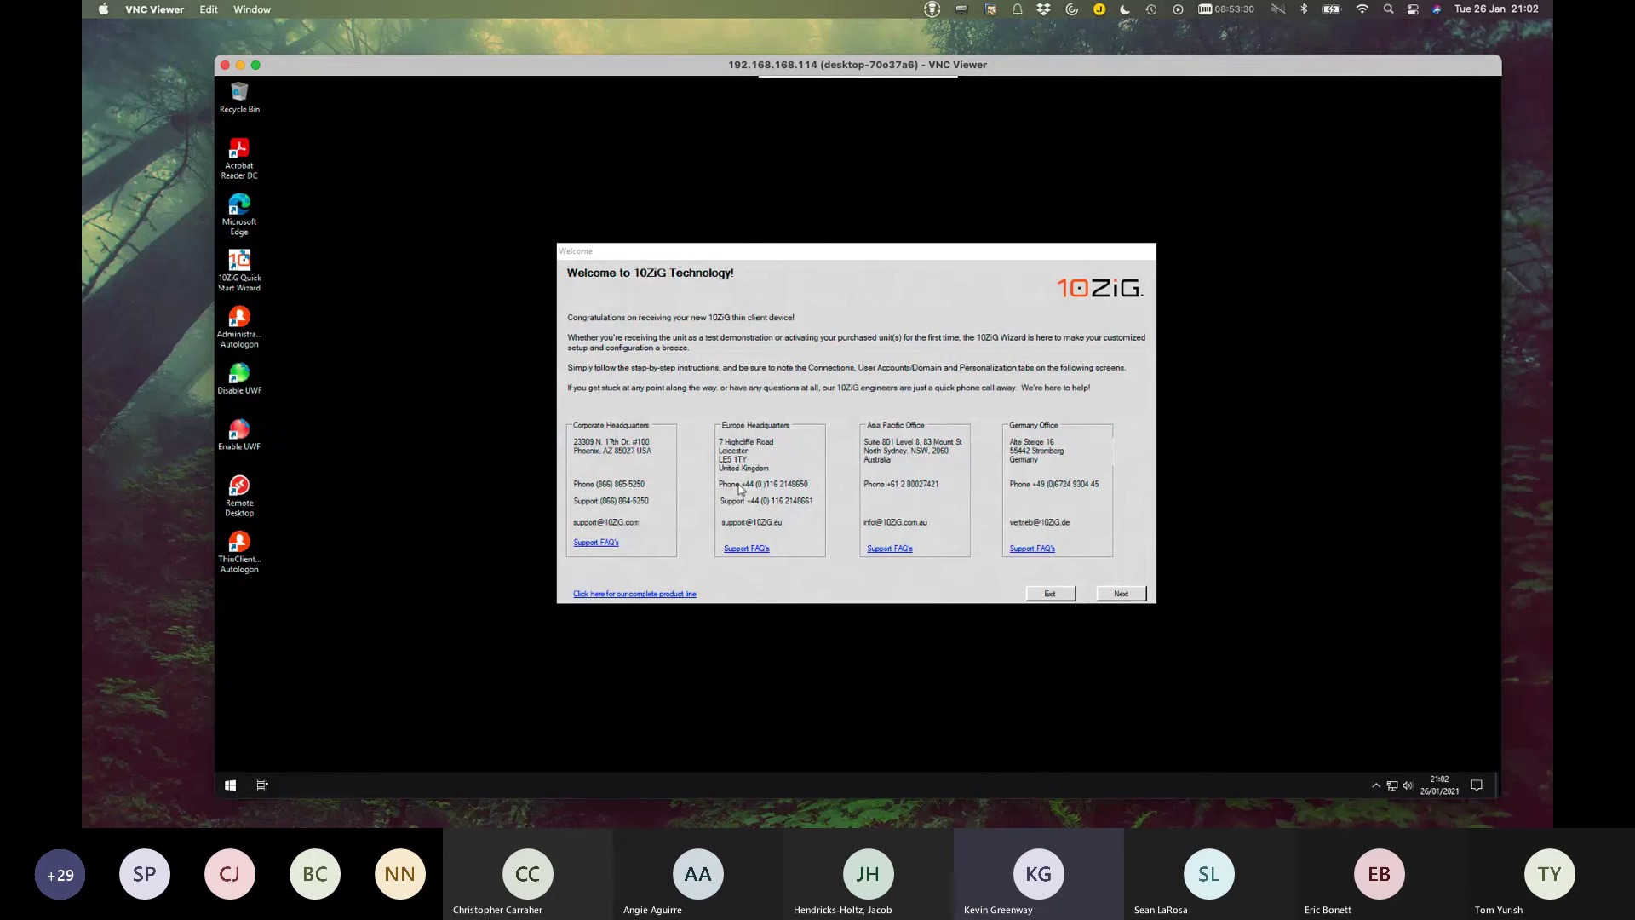
pyautogui.click(1126, 595)
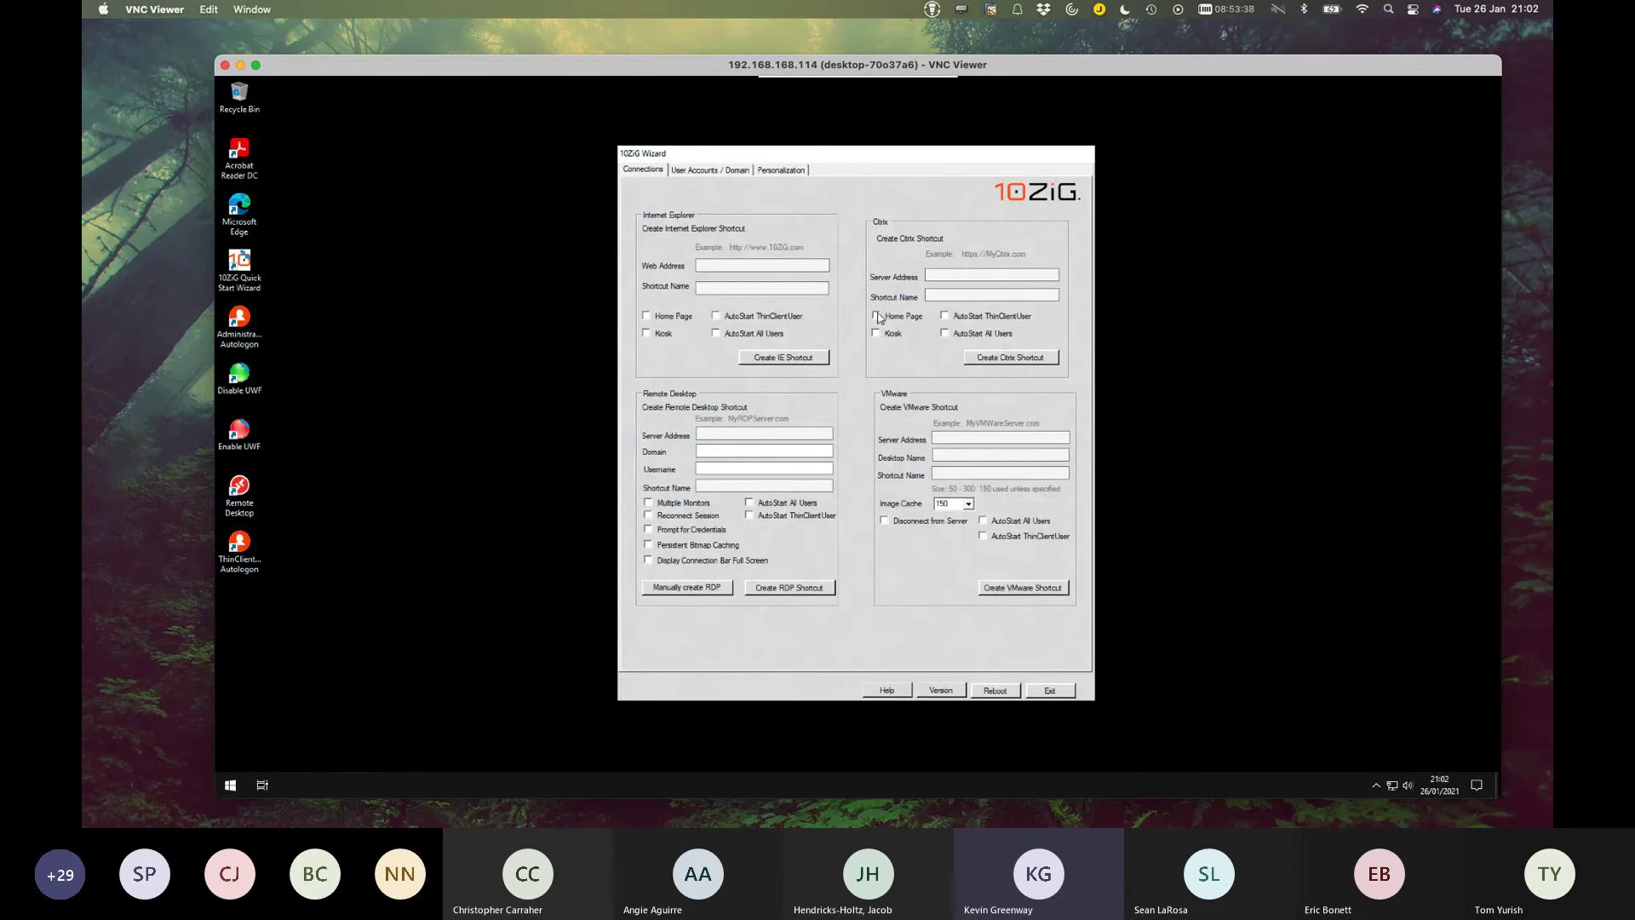
pyautogui.click(725, 172)
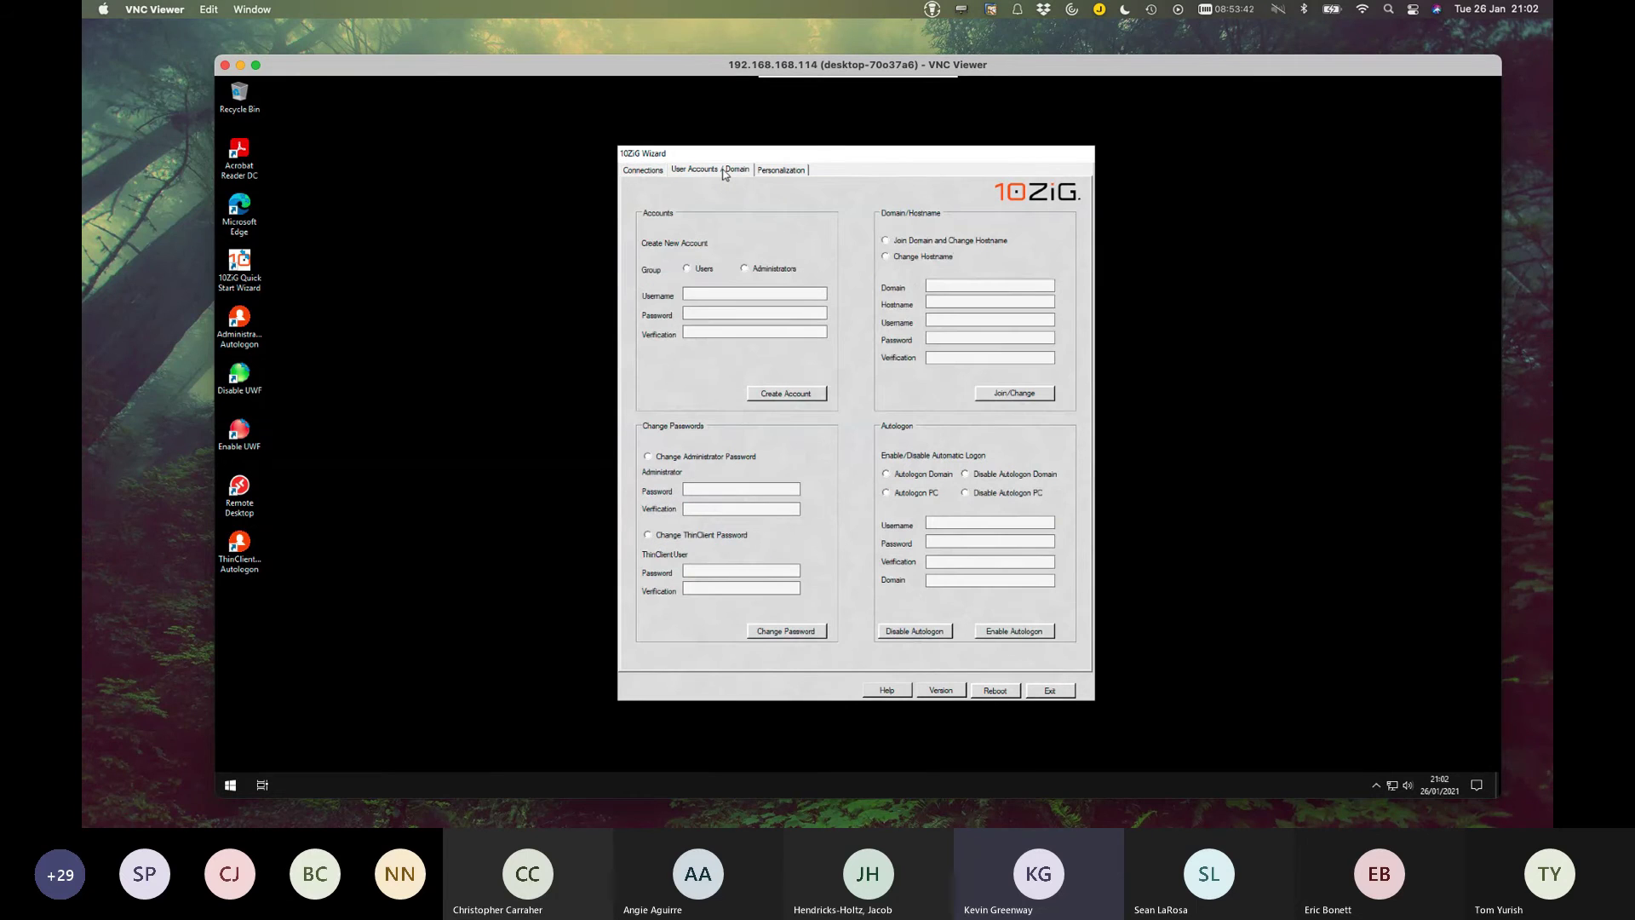
pyautogui.click(779, 170)
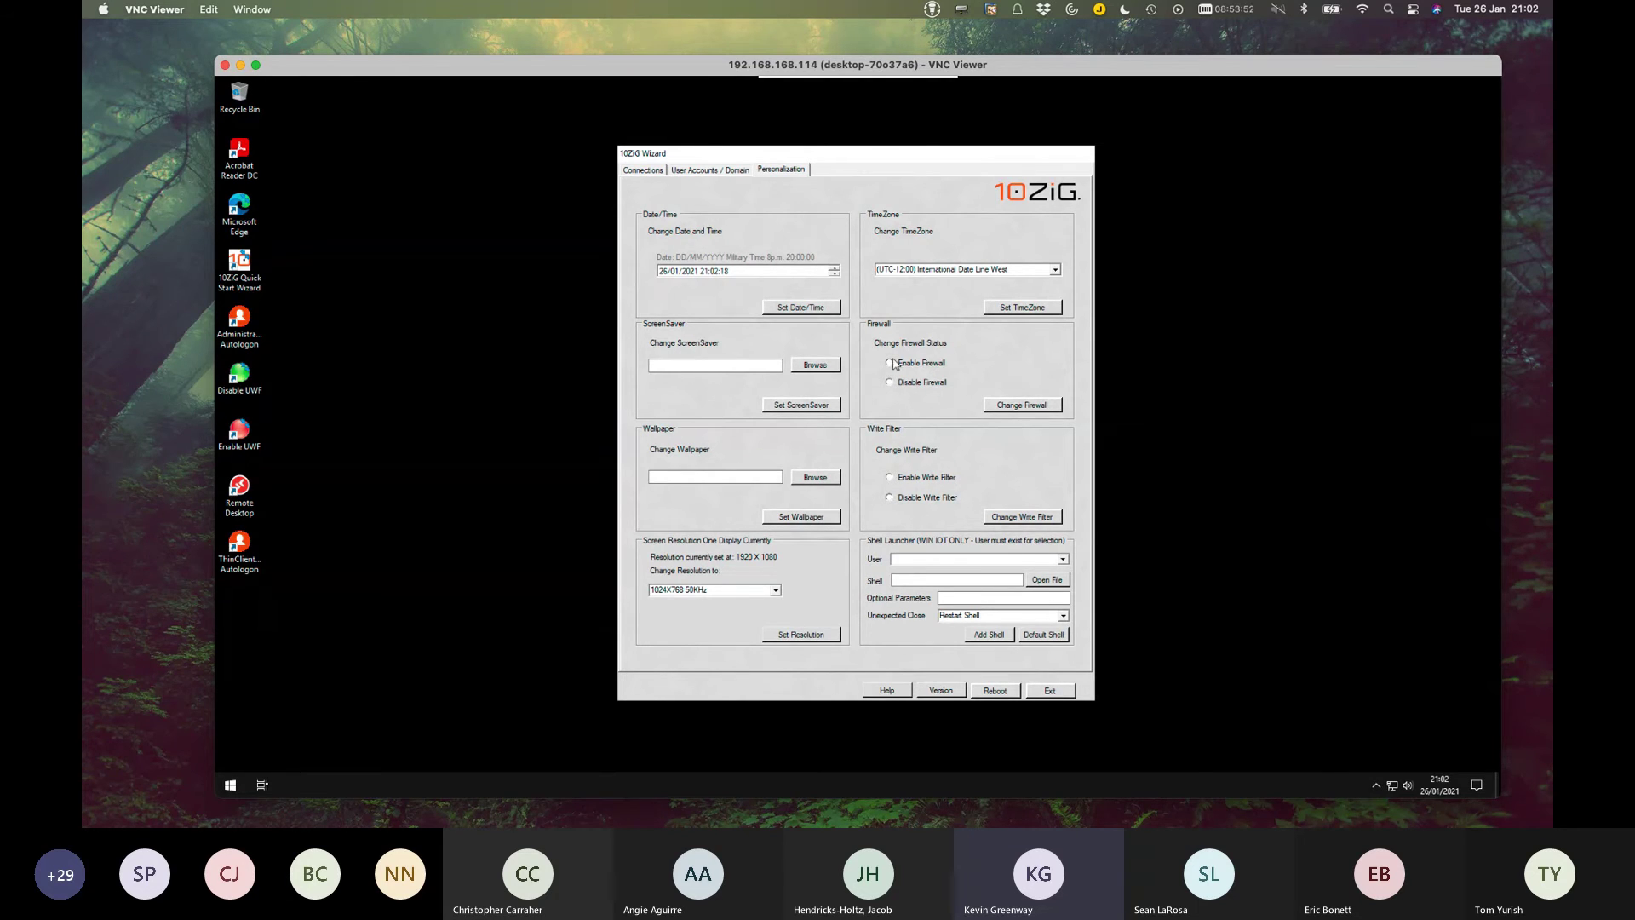
pyautogui.click(725, 173)
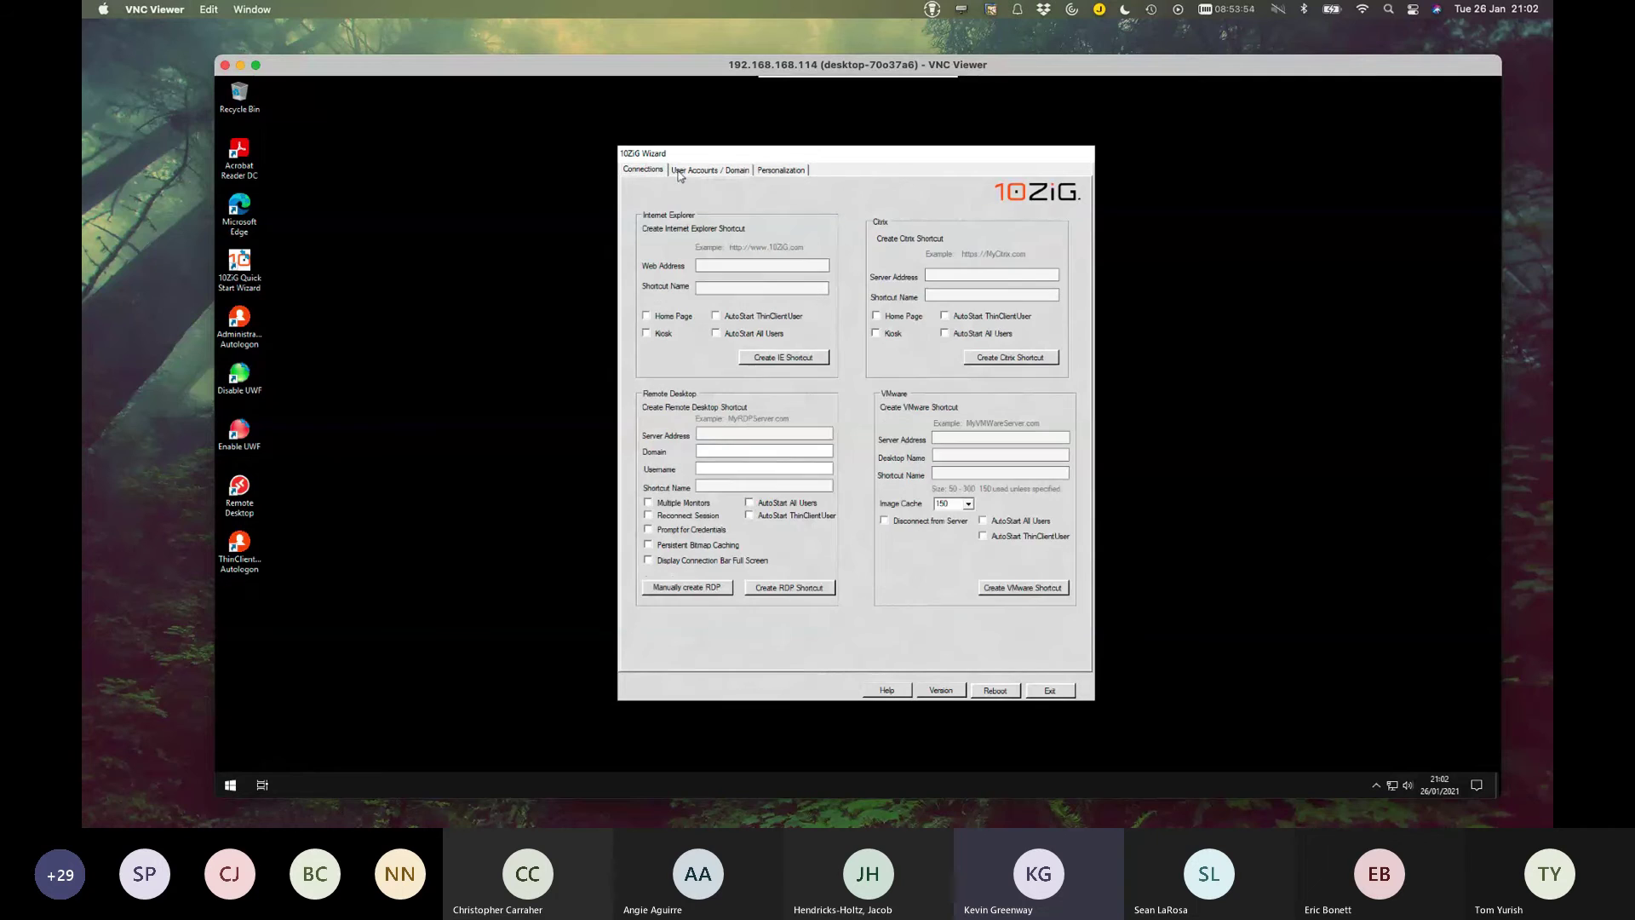
pyautogui.click(1050, 693)
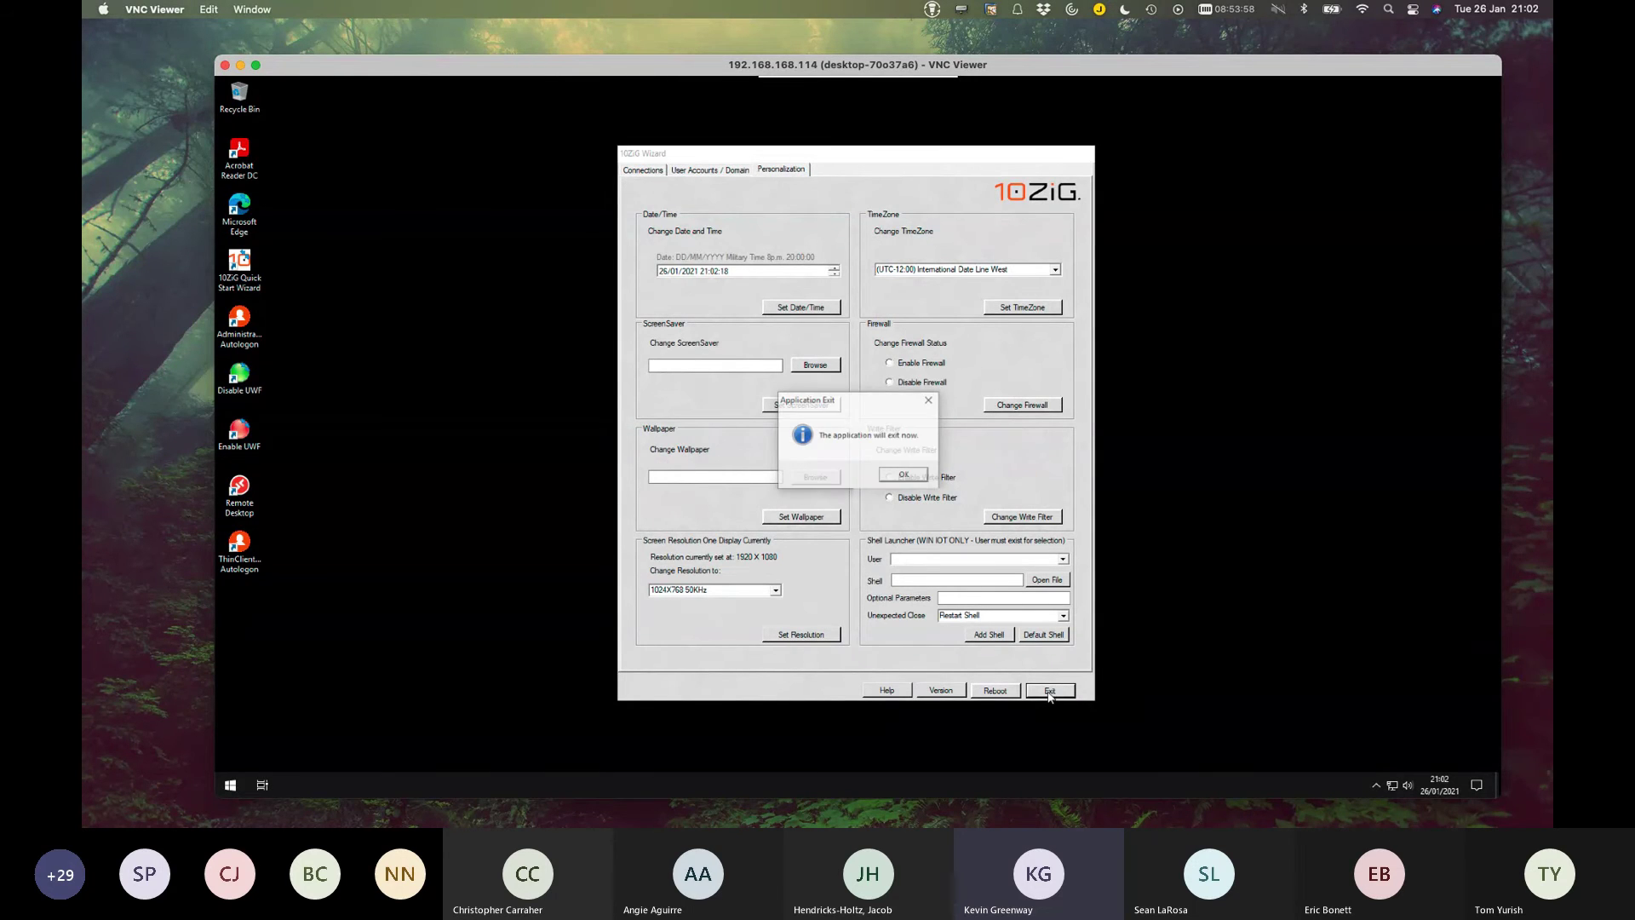
# Confirm the wizard exit and open Computer Management at Local Users and Groups > Users.
pyautogui.click(904, 475)
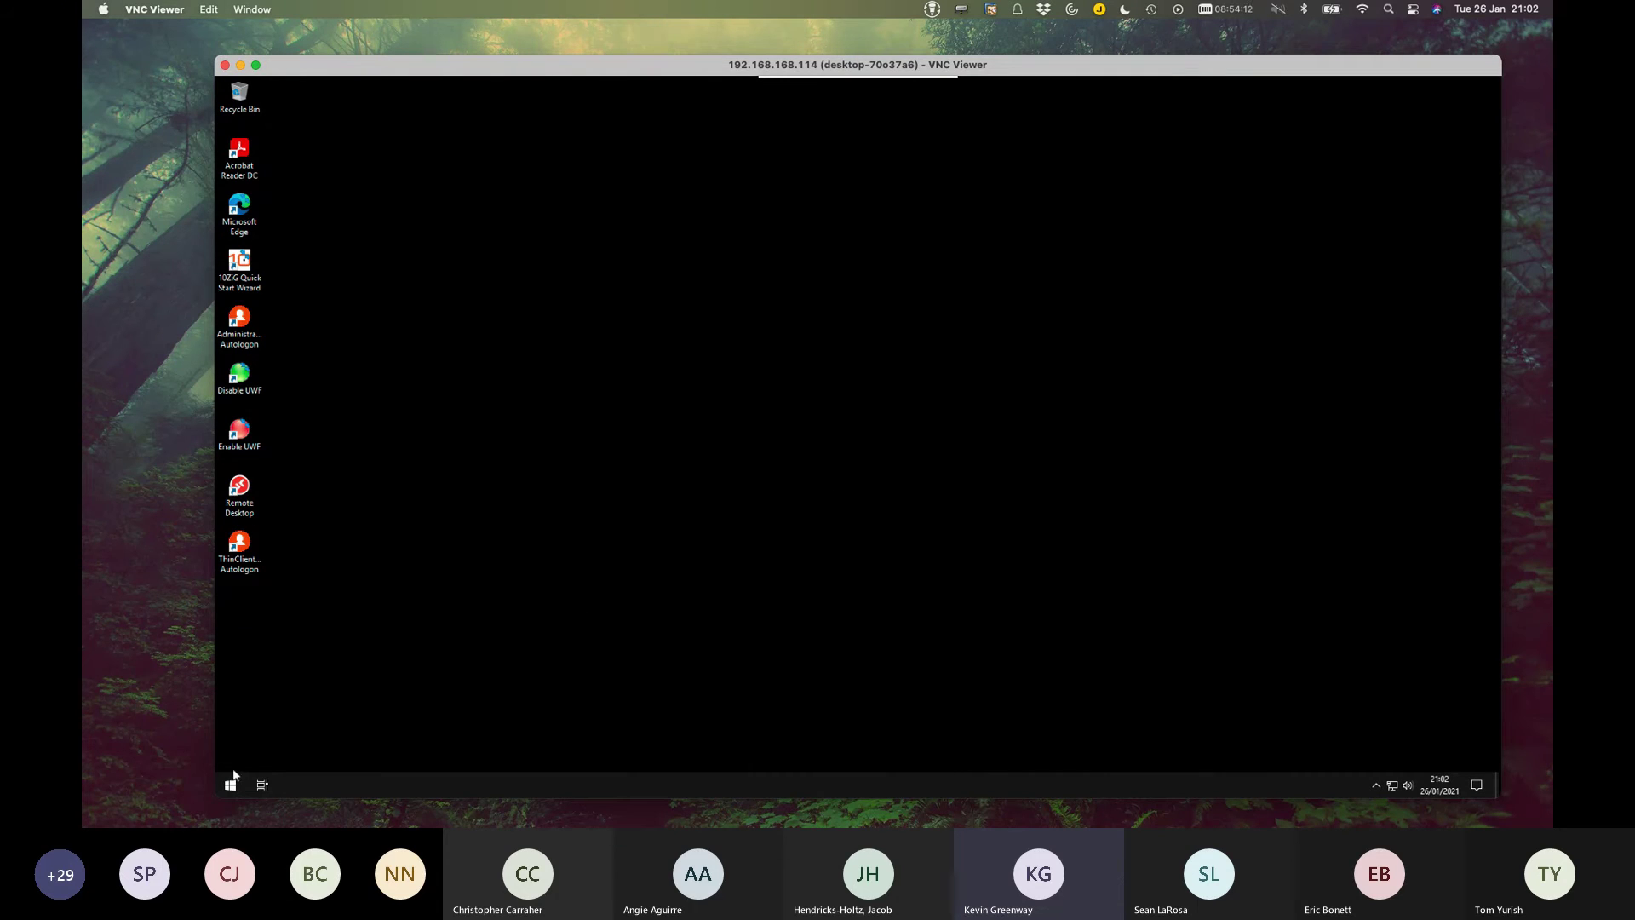
pyautogui.rightClick(231, 784)
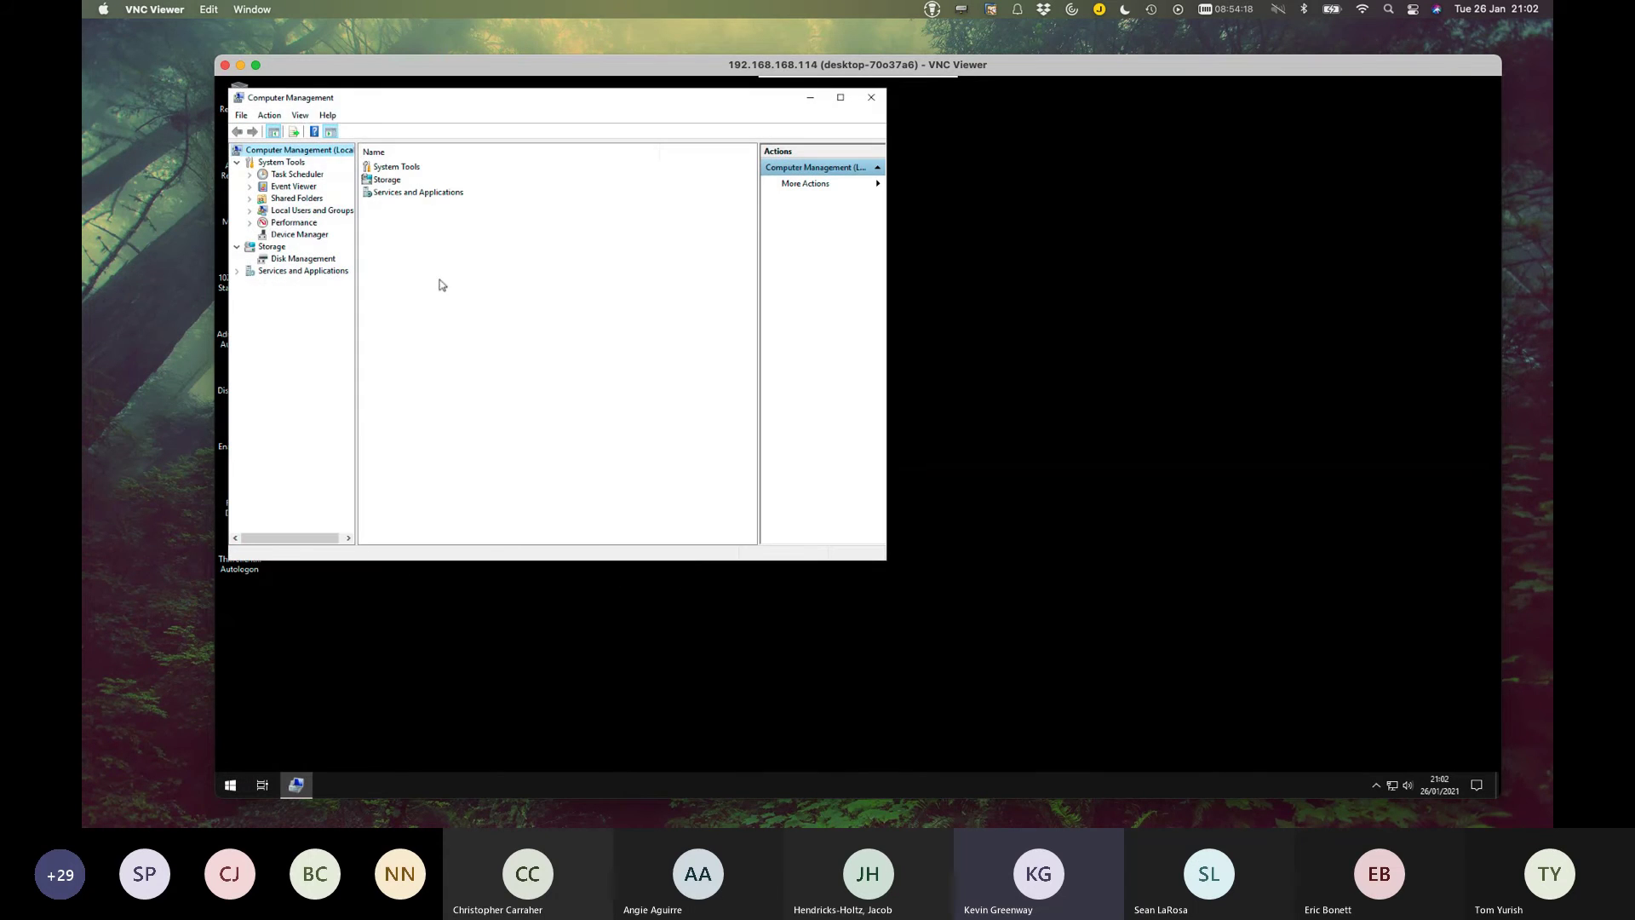
pyautogui.click(315, 211)
pyautogui.click(249, 211)
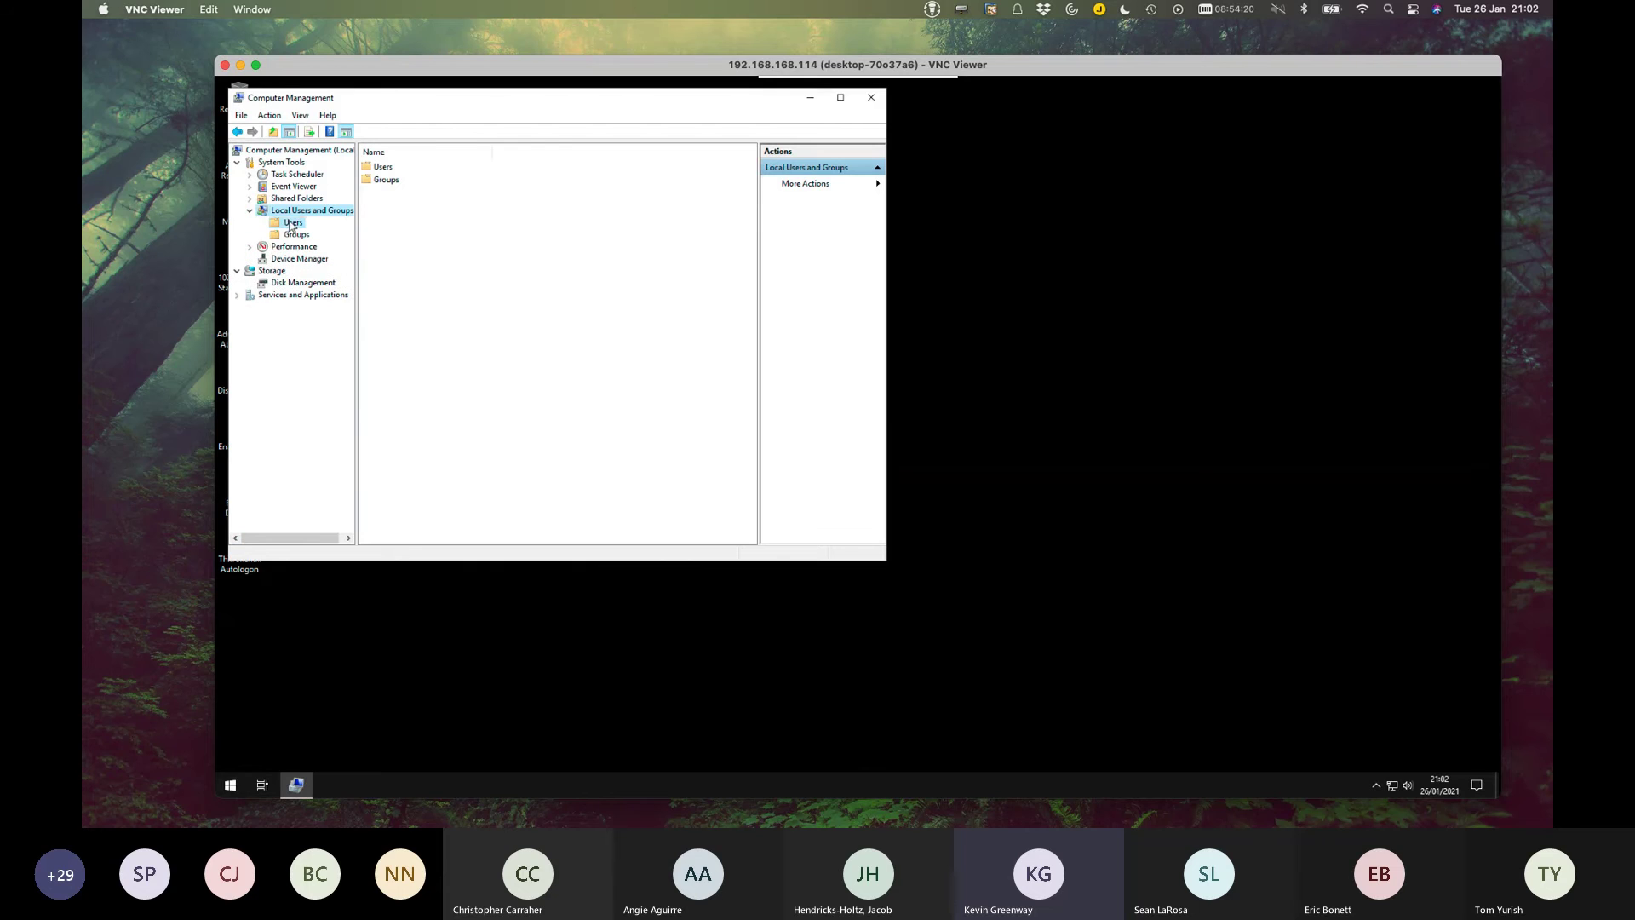
pyautogui.click(291, 222)
# Centre Computer Management, widen the Name column and select the ThinClientUser account.
pyautogui.click(415, 170)
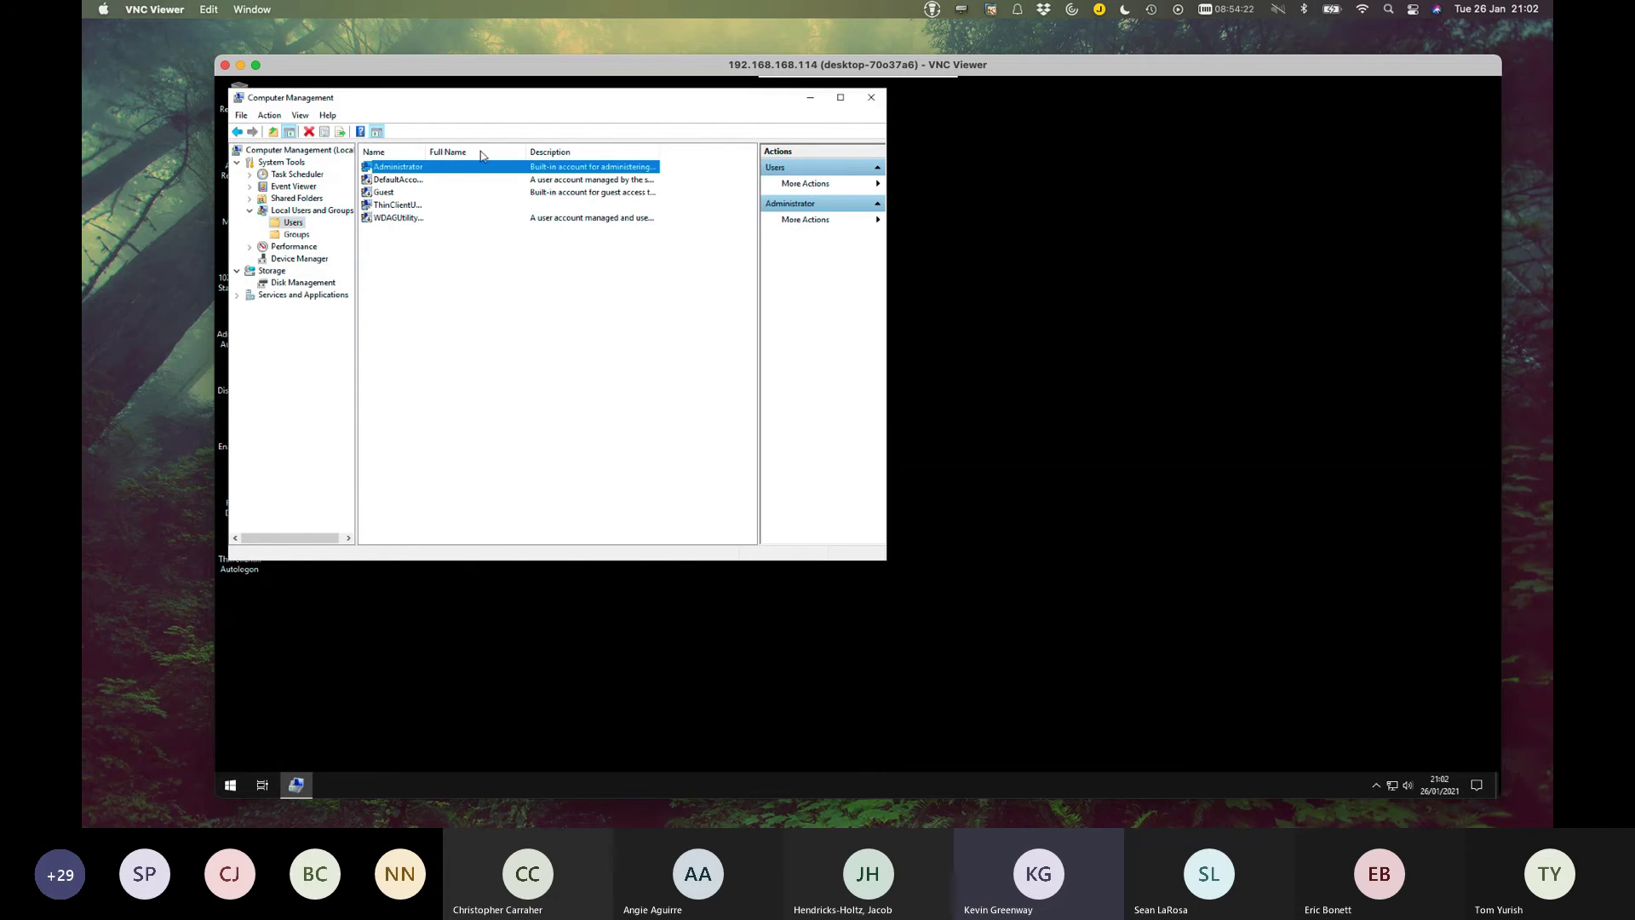
pyautogui.moveTo(495, 103); pyautogui.dragTo(695, 155)
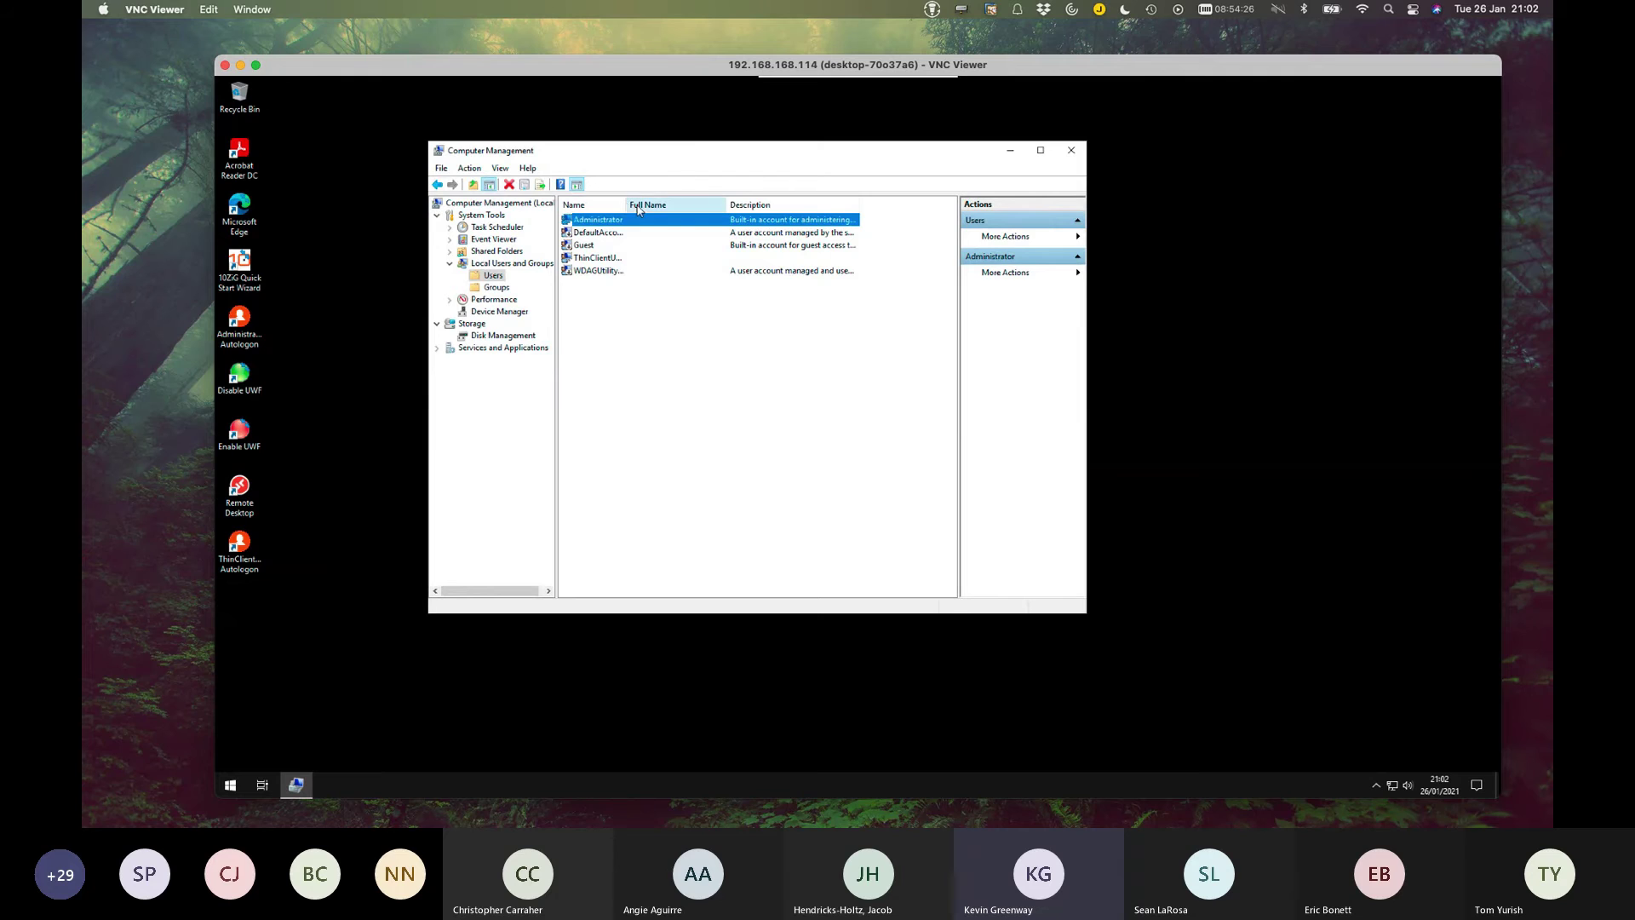
pyautogui.moveTo(627, 204); pyautogui.dragTo(711, 214)
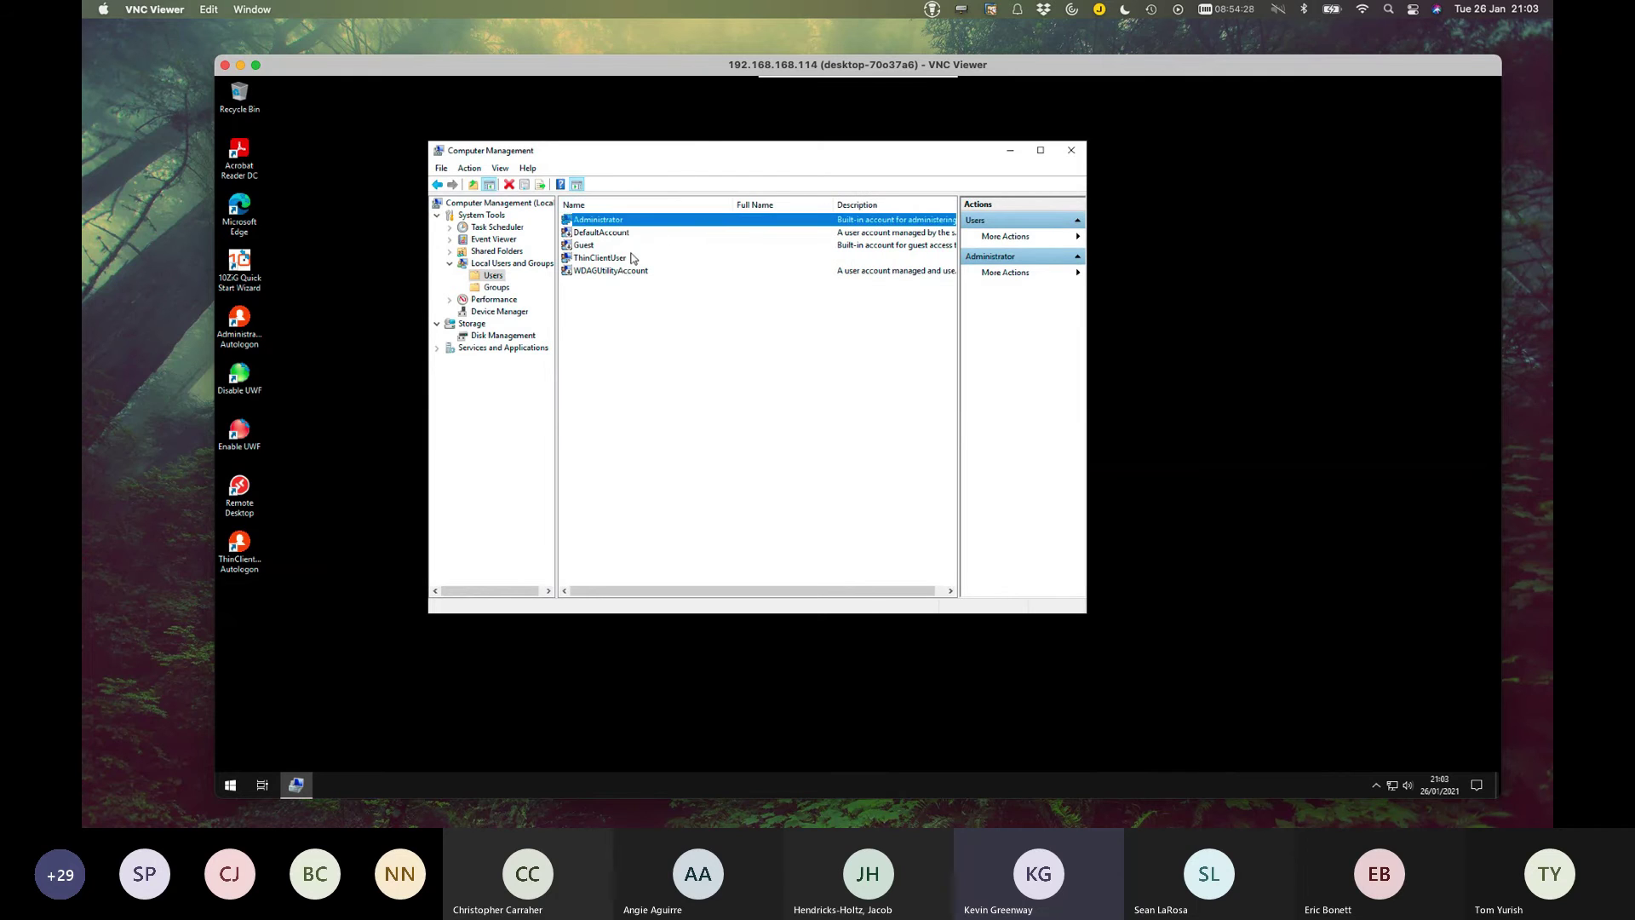
pyautogui.click(638, 257)
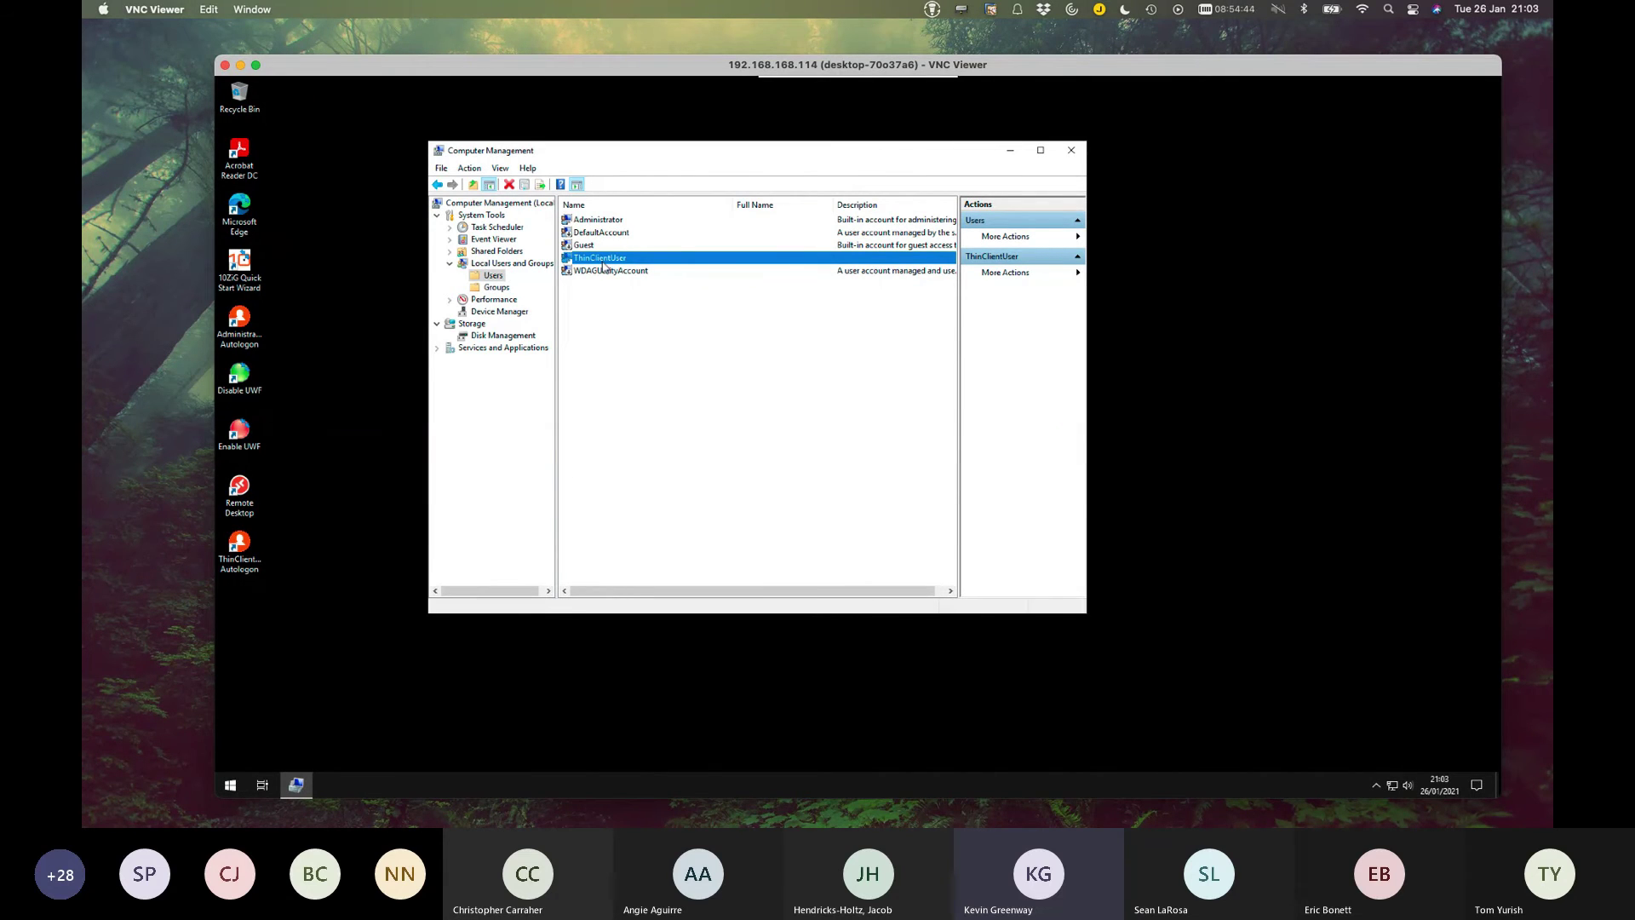
pyautogui.click(231, 786)
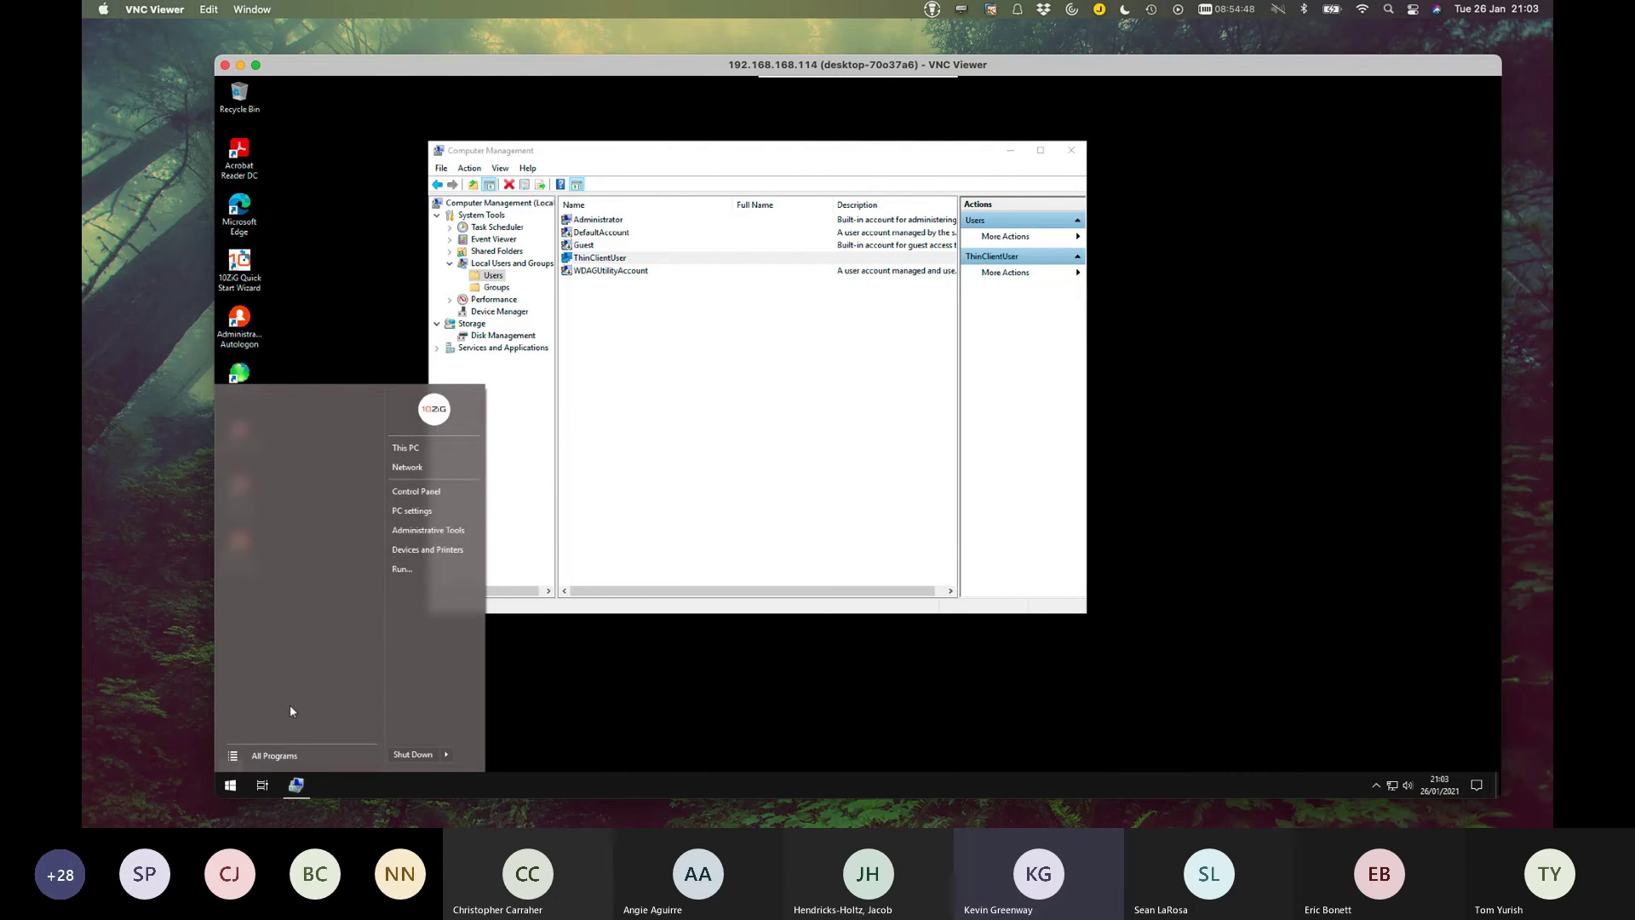
pyautogui.click(282, 752)
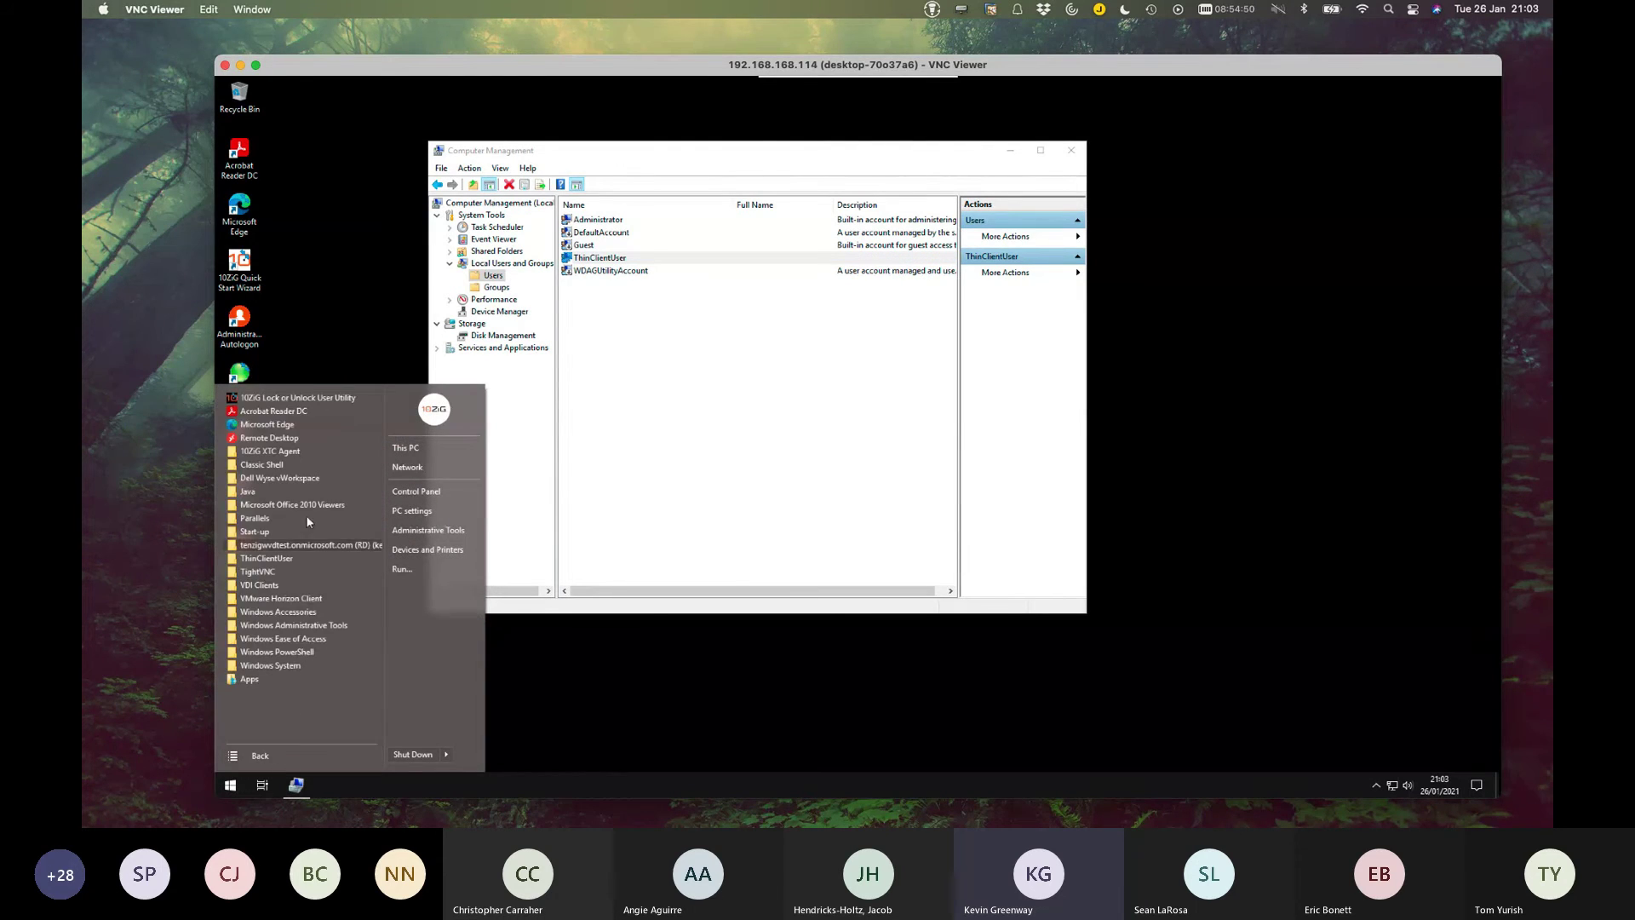
pyautogui.click(297, 400)
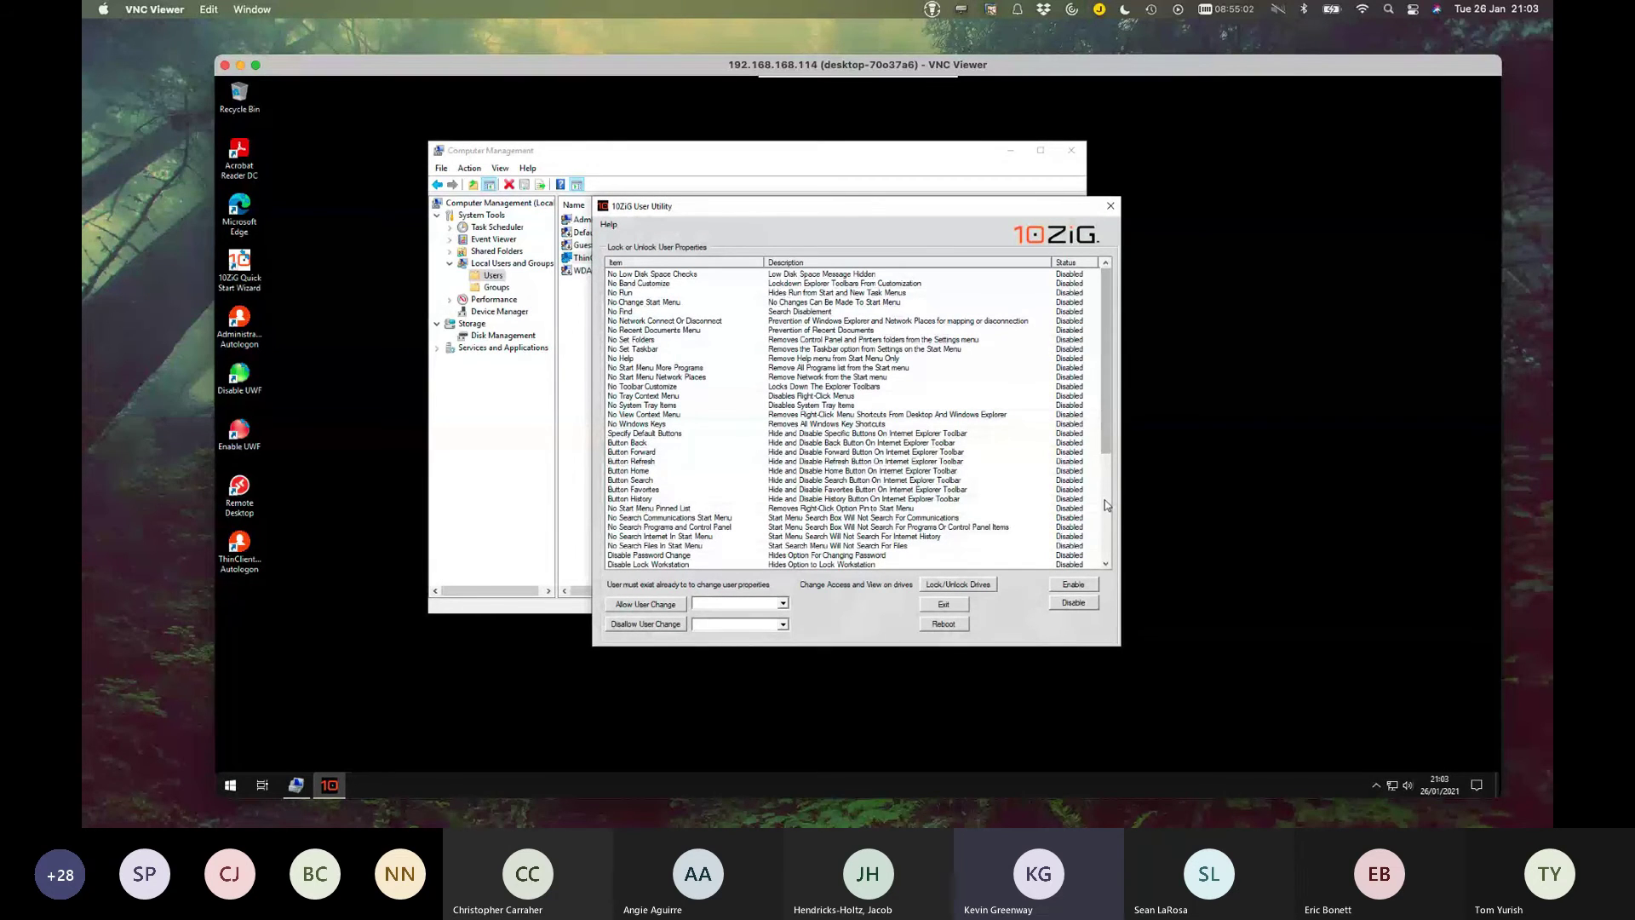
pyautogui.click(1112, 207)
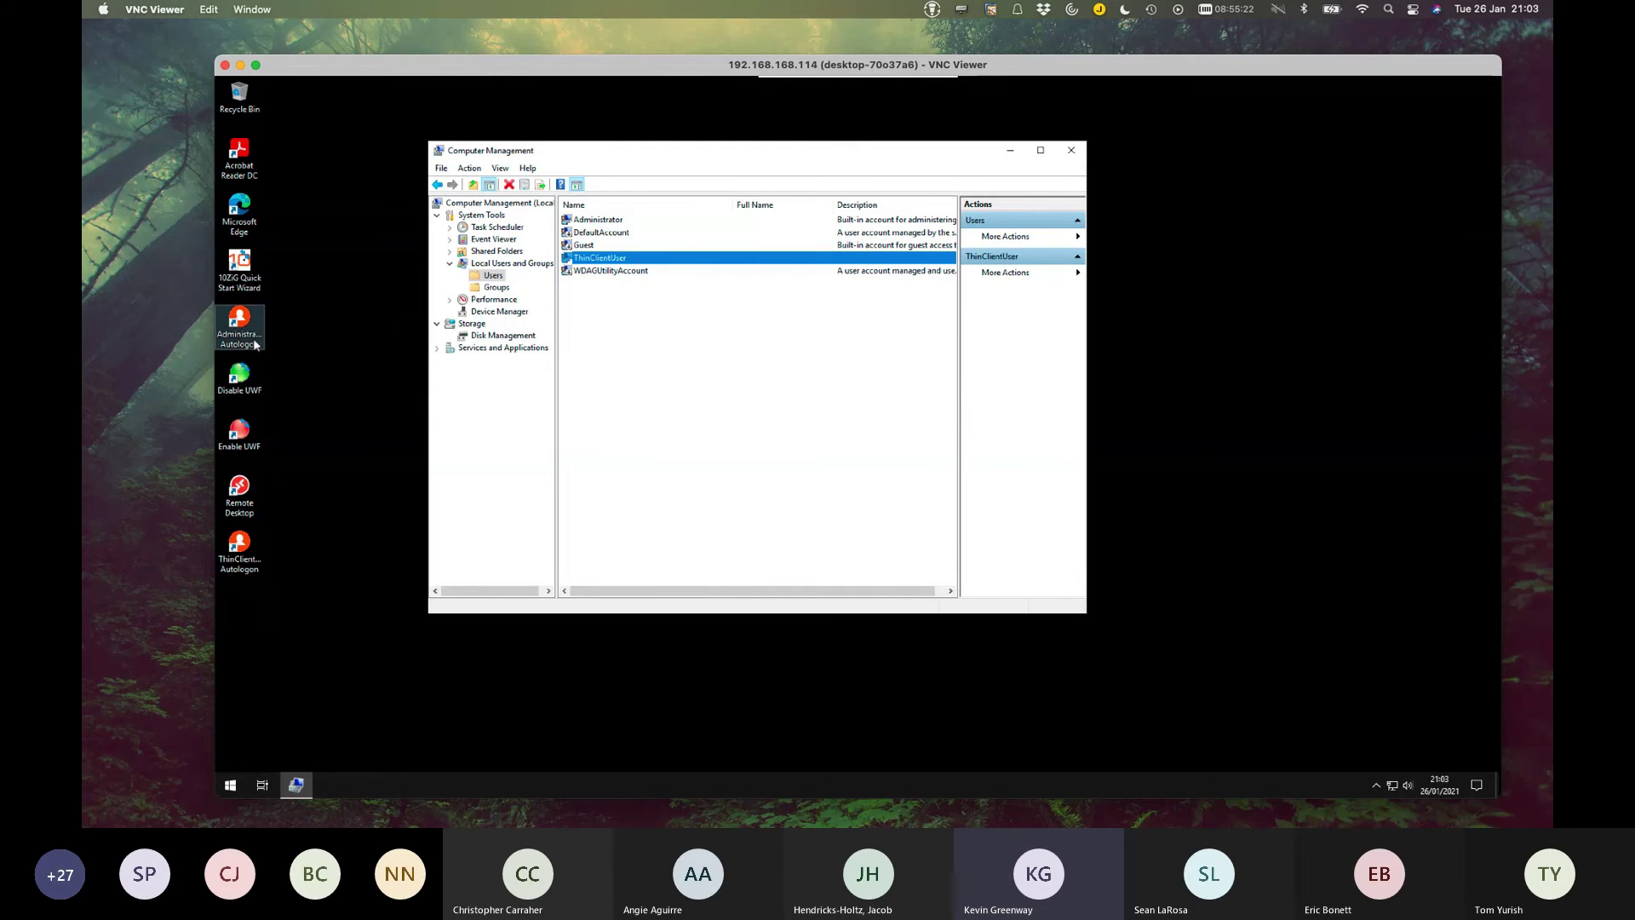
# Select the ThinClientUser Autologon shortcut and check the UWF write filter status in the tray.
pyautogui.click(247, 336)
pyautogui.click(237, 552)
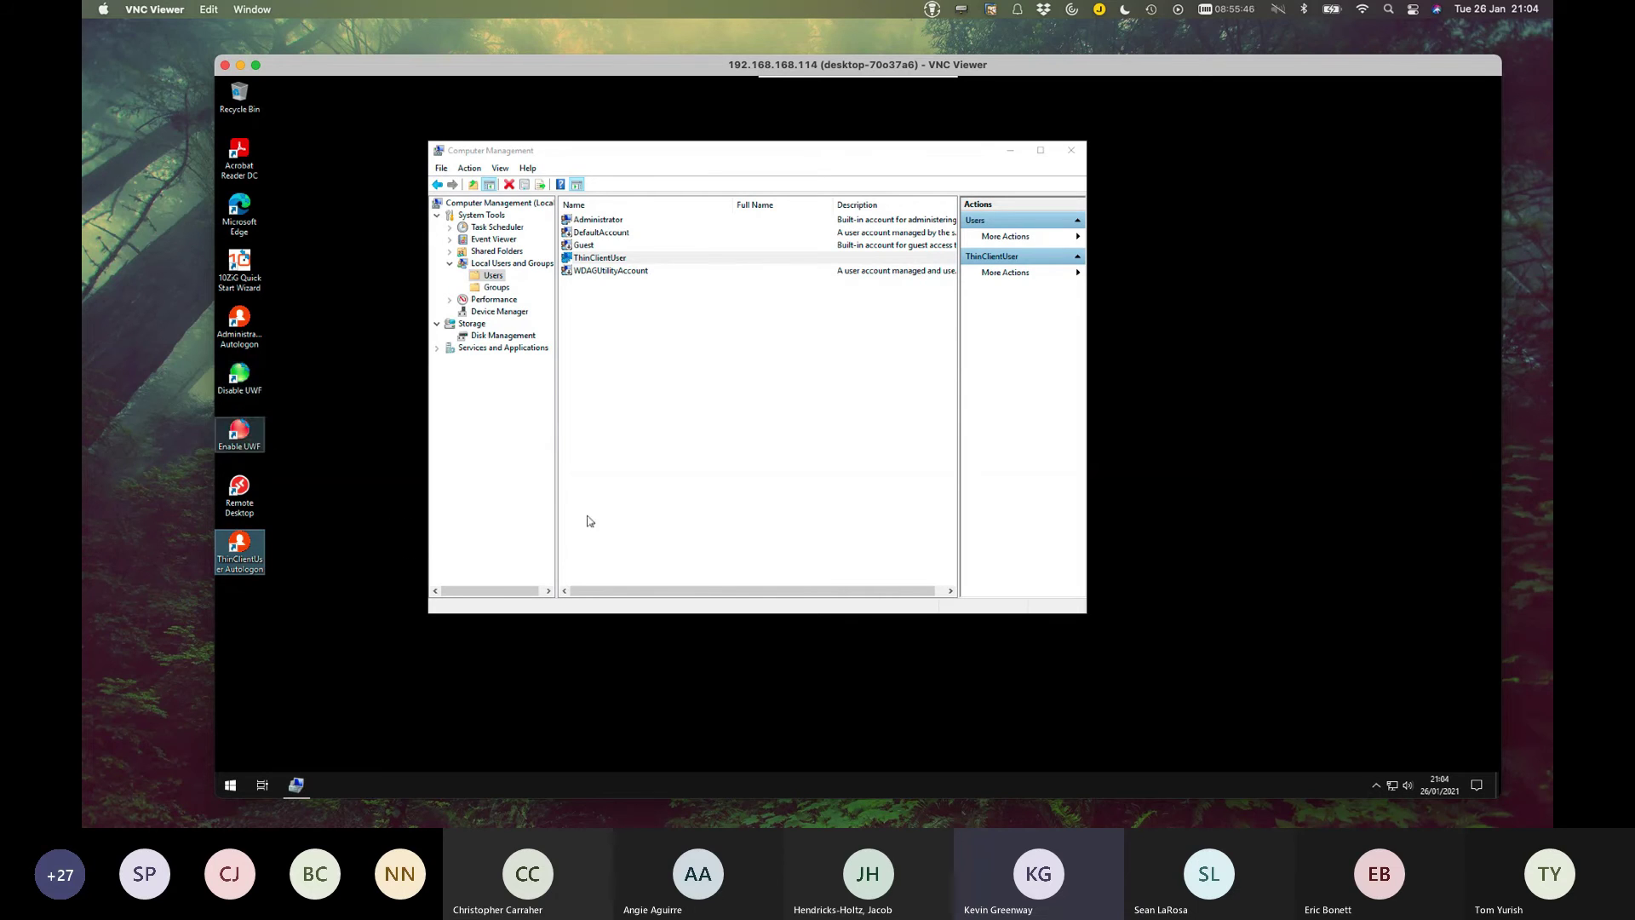
pyautogui.click(1373, 786)
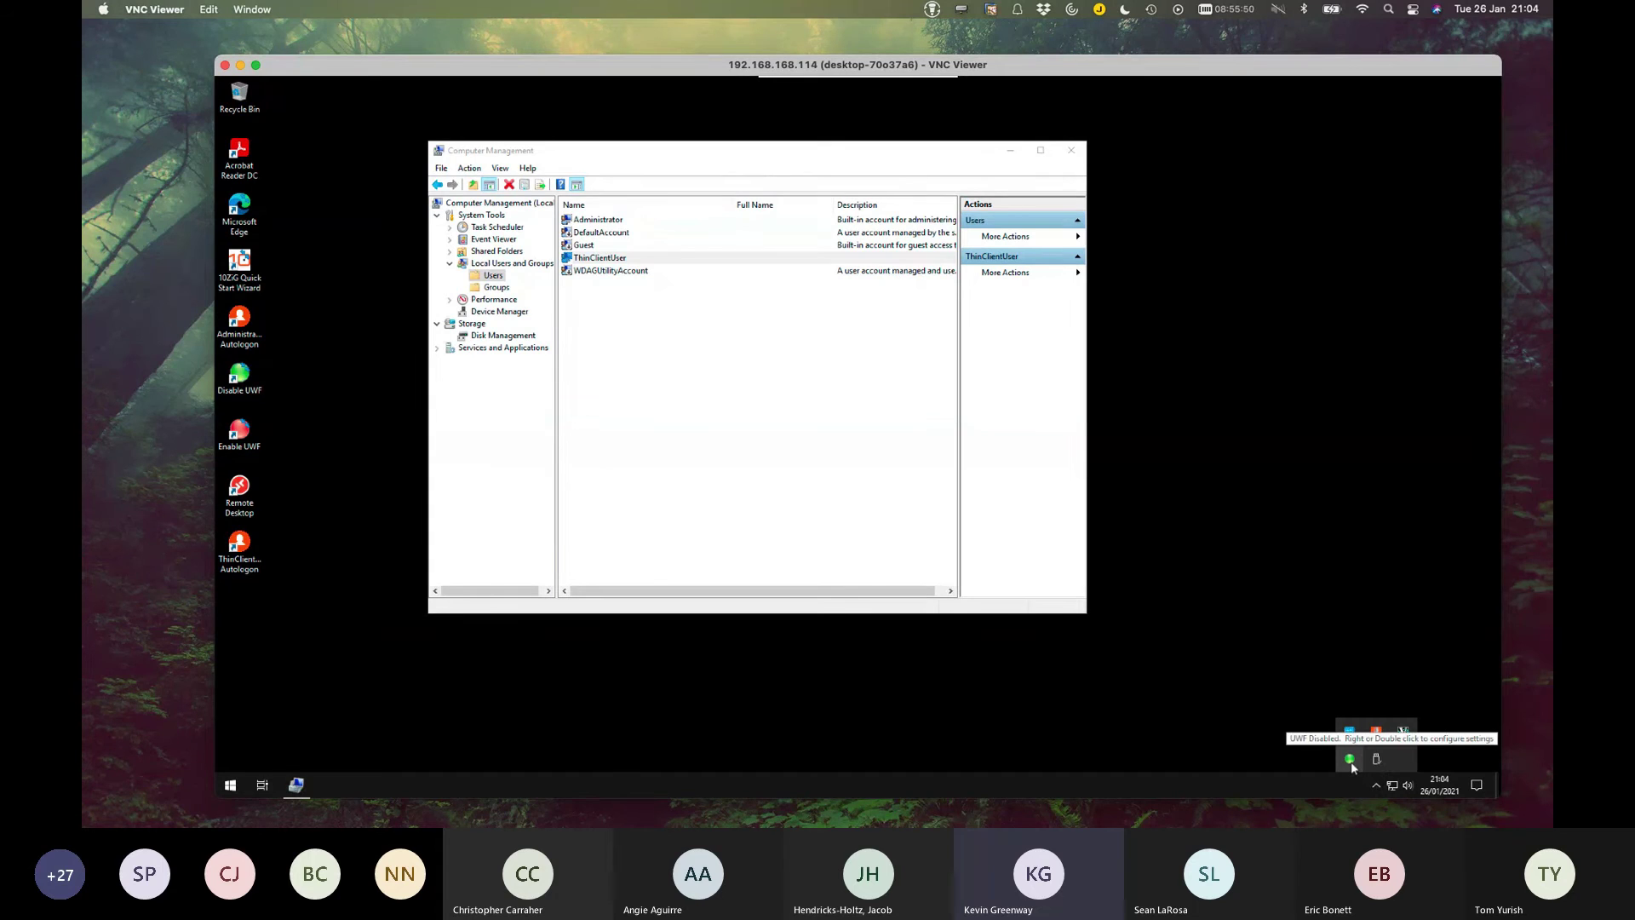
pyautogui.click(867, 391)
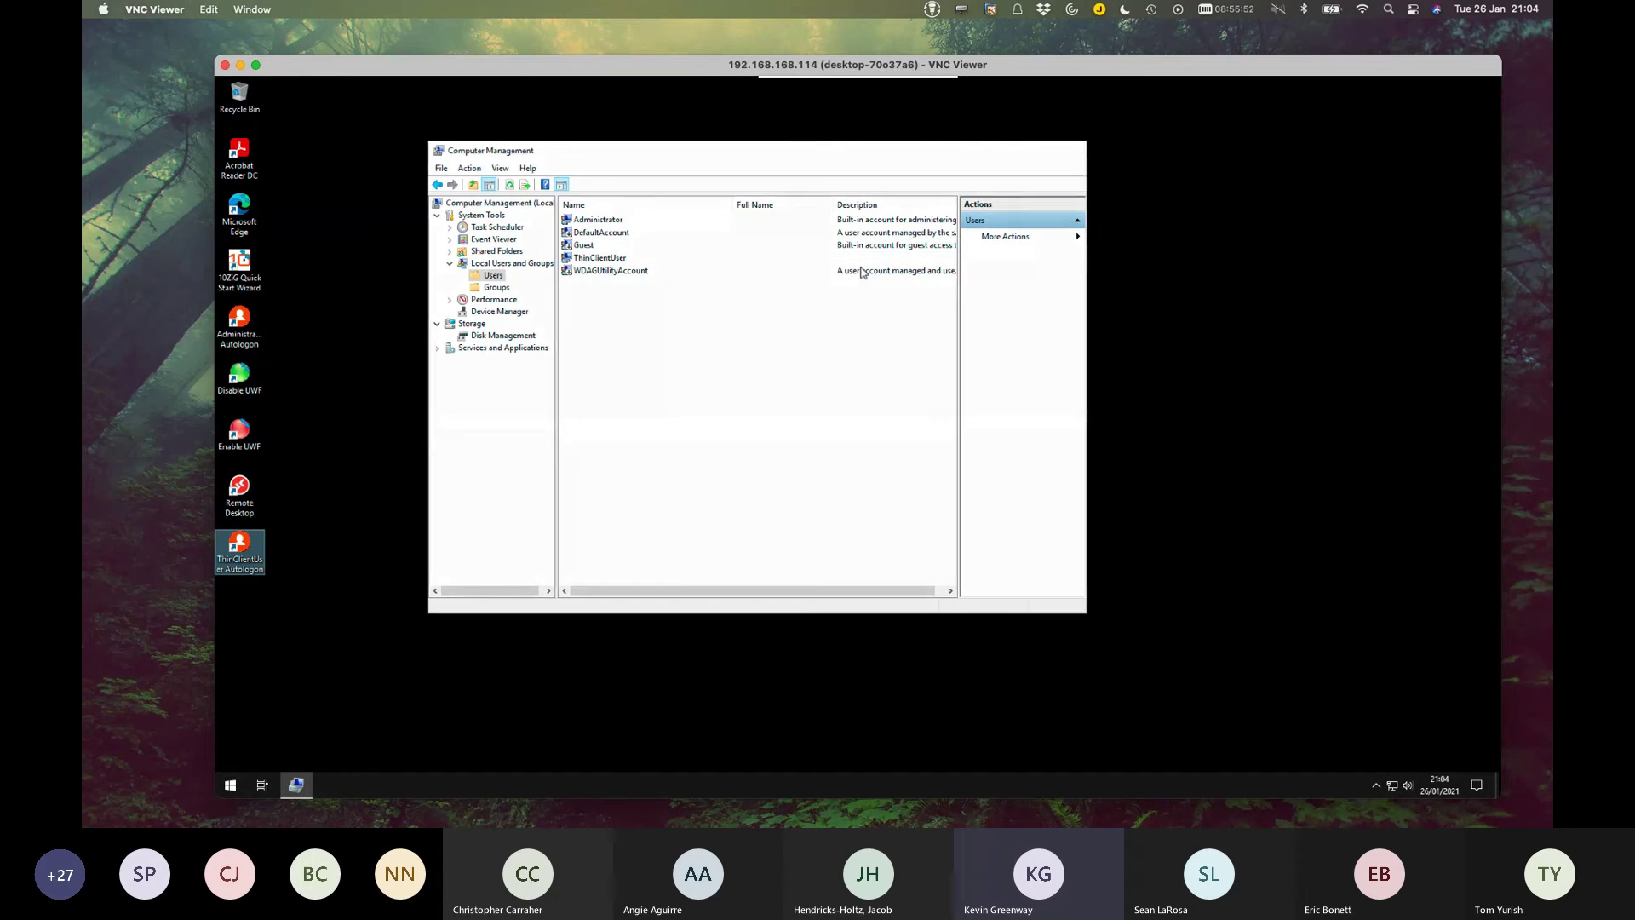
# Show the desktop and sign out via Start's Shut down or sign out > Sign out.
pyautogui.press('super+d')
pyautogui.rightClick(230, 784)
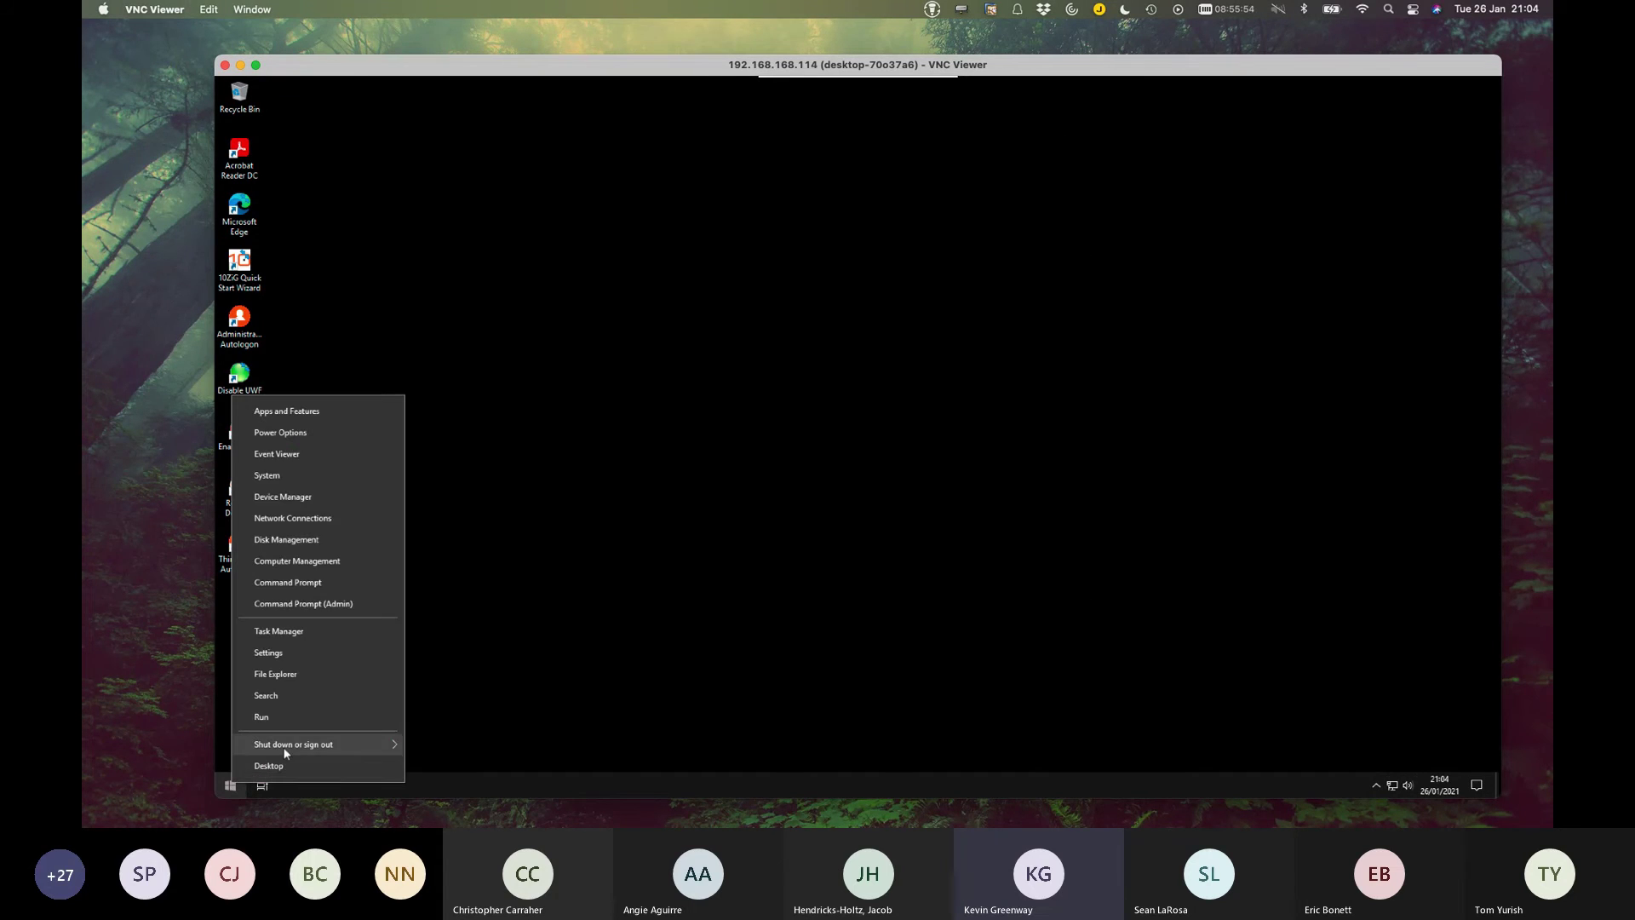
pyautogui.moveTo(286, 746)
pyautogui.click(469, 697)
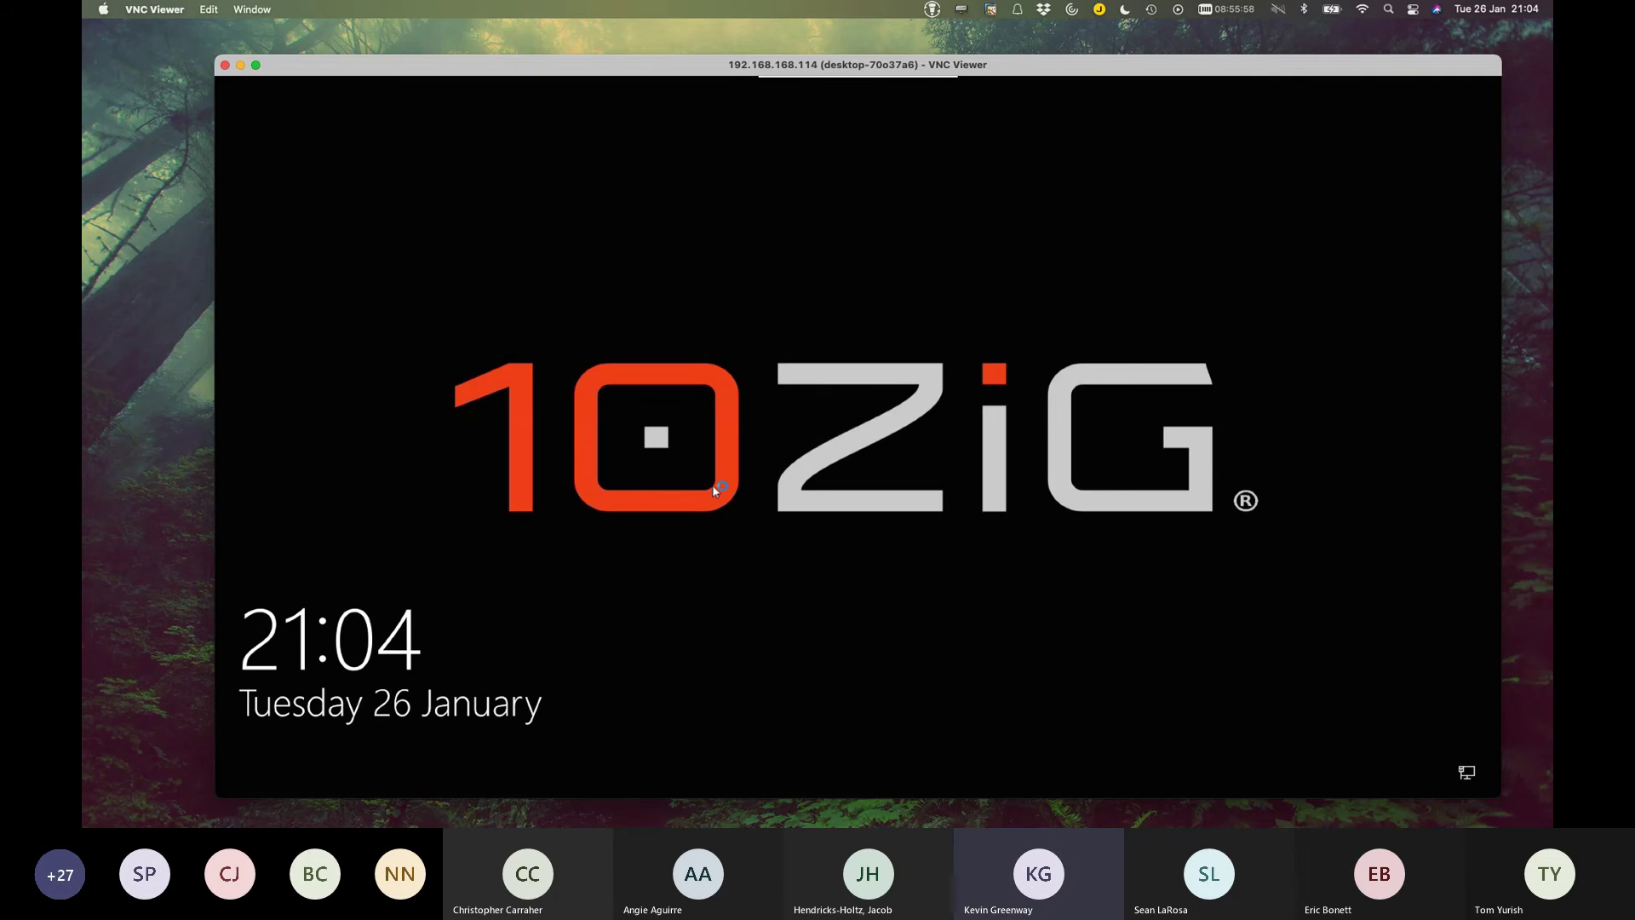
# Dismiss the lock screen, choose ThinClientUser, and enter the account password.
pyautogui.click(687, 557)
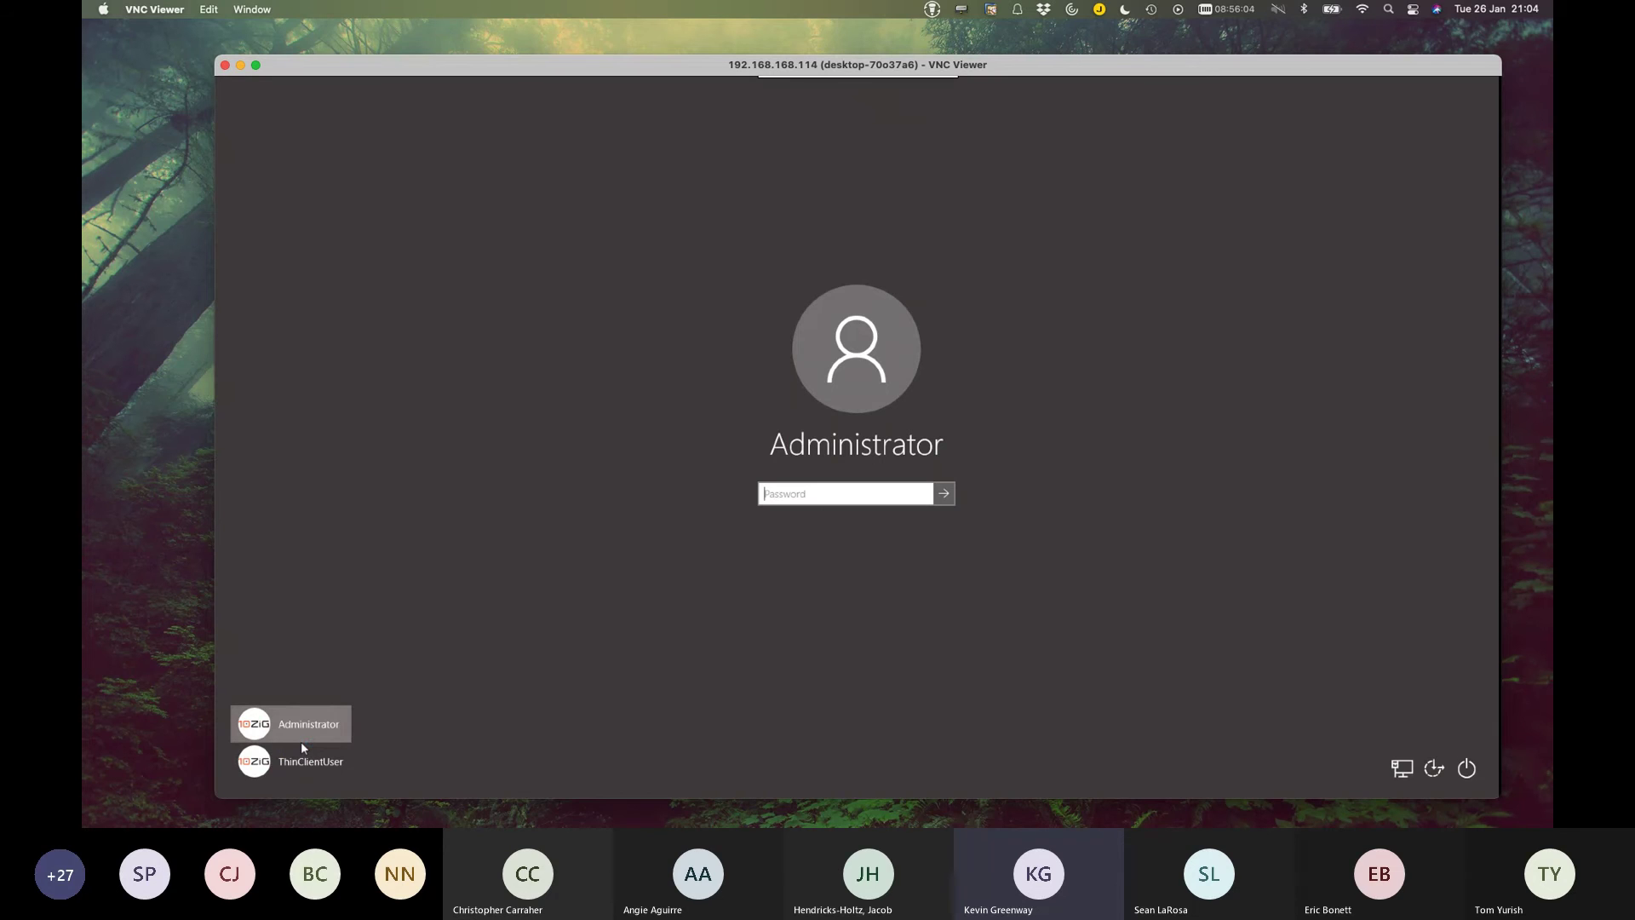
pyautogui.click(328, 761)
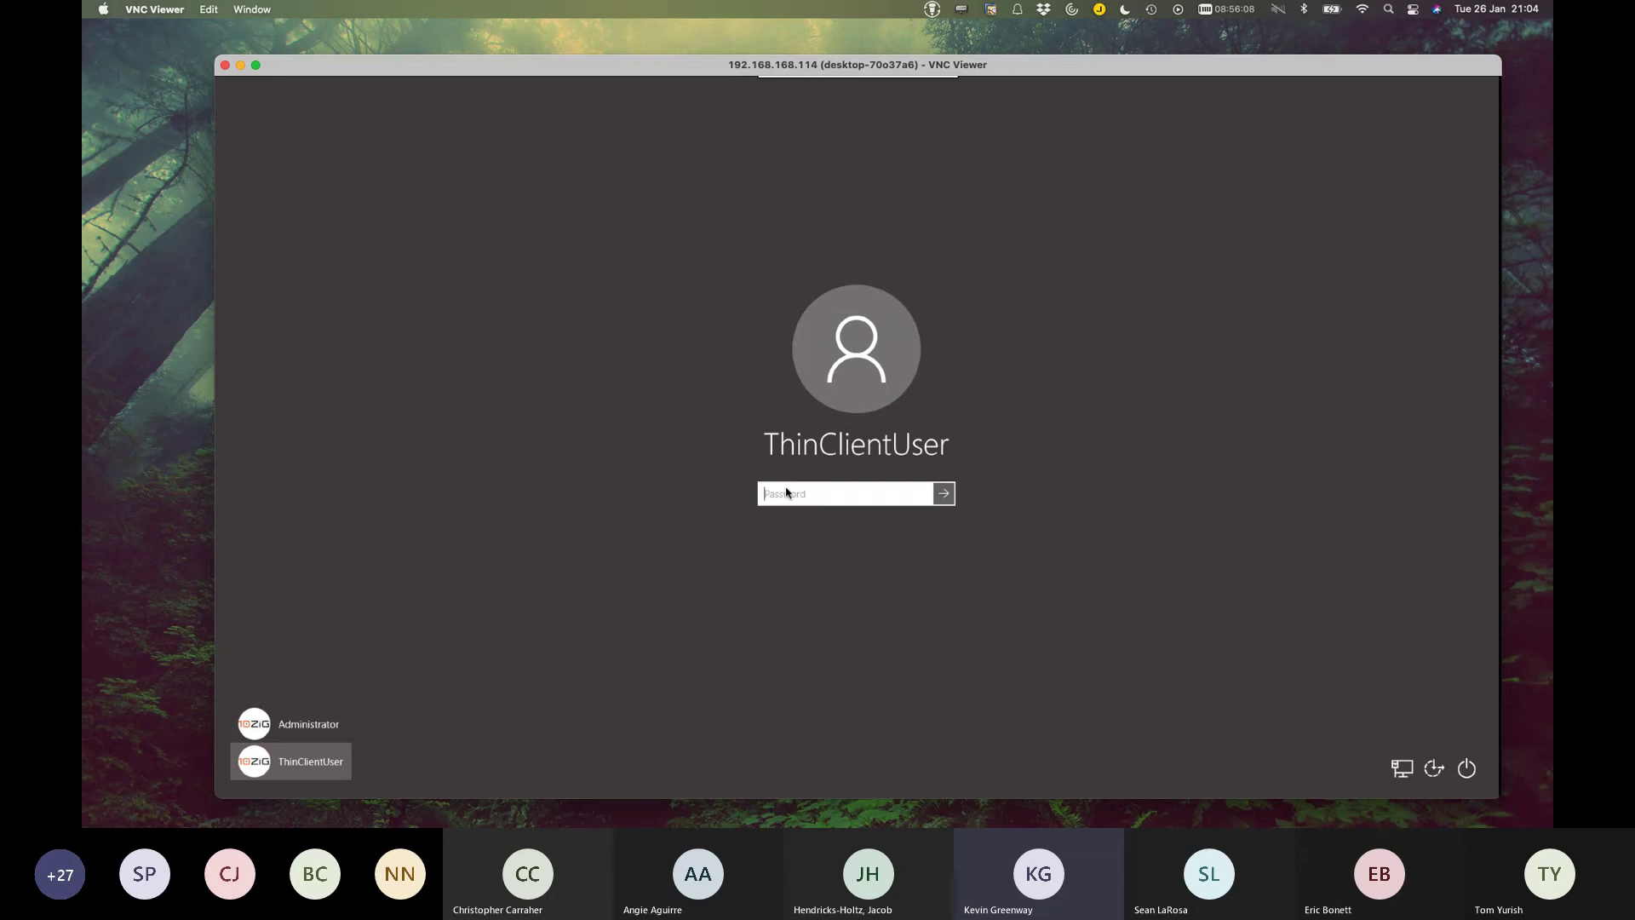
pyautogui.write('••••••••••••••')
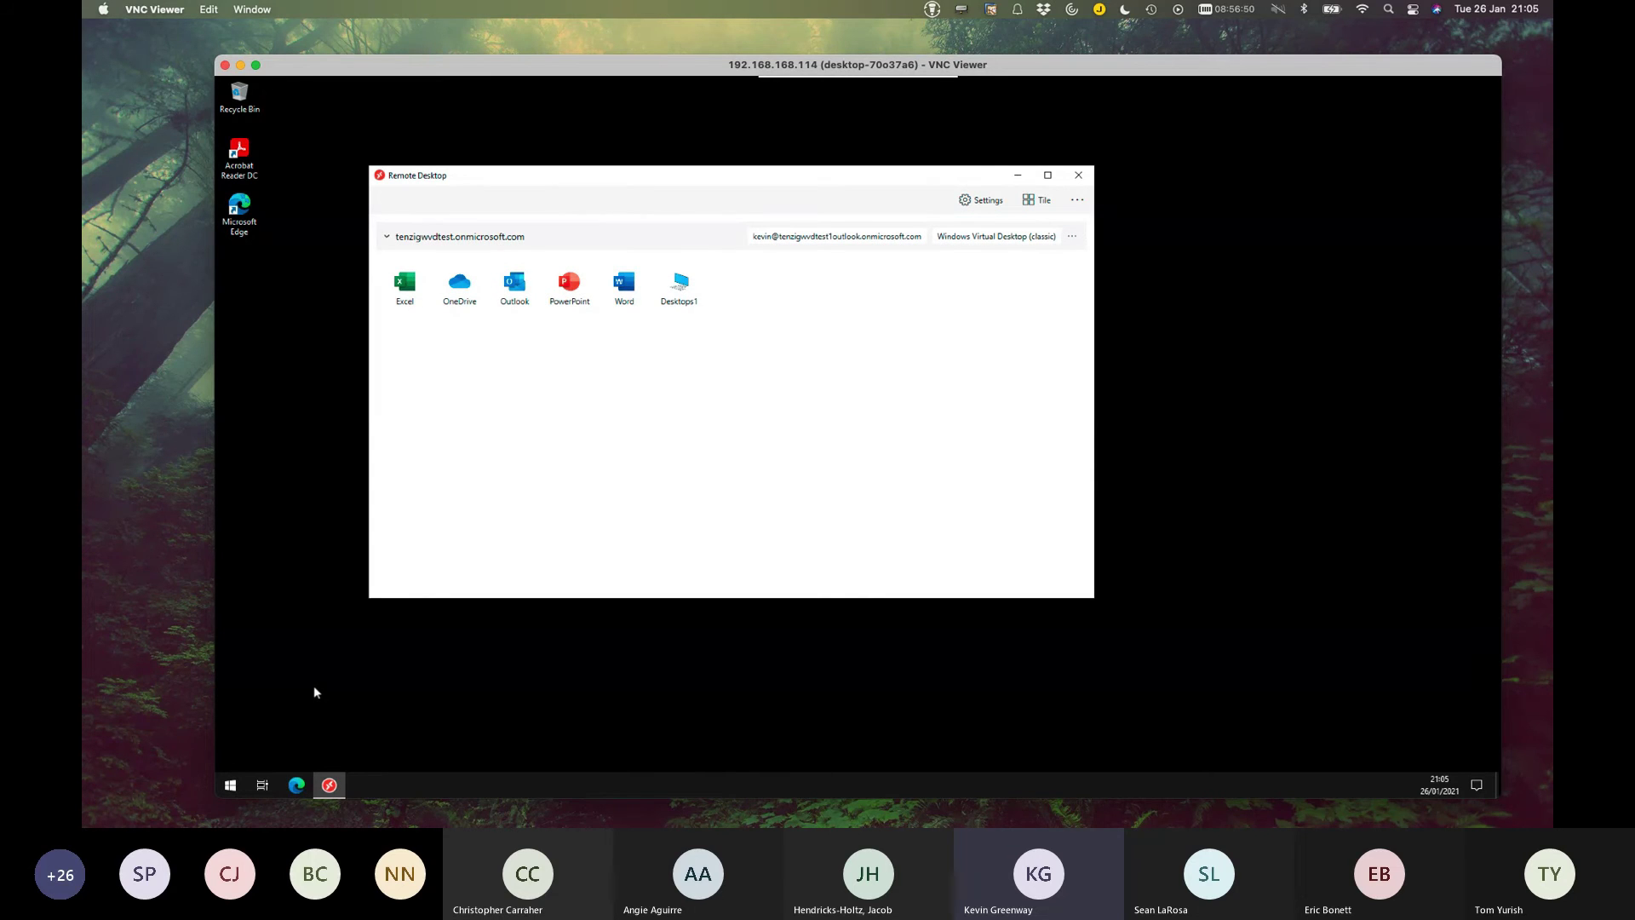
# Launch the Desktops1 workspace from the thin client's Remote Desktop app.
pyautogui.click(686, 298)
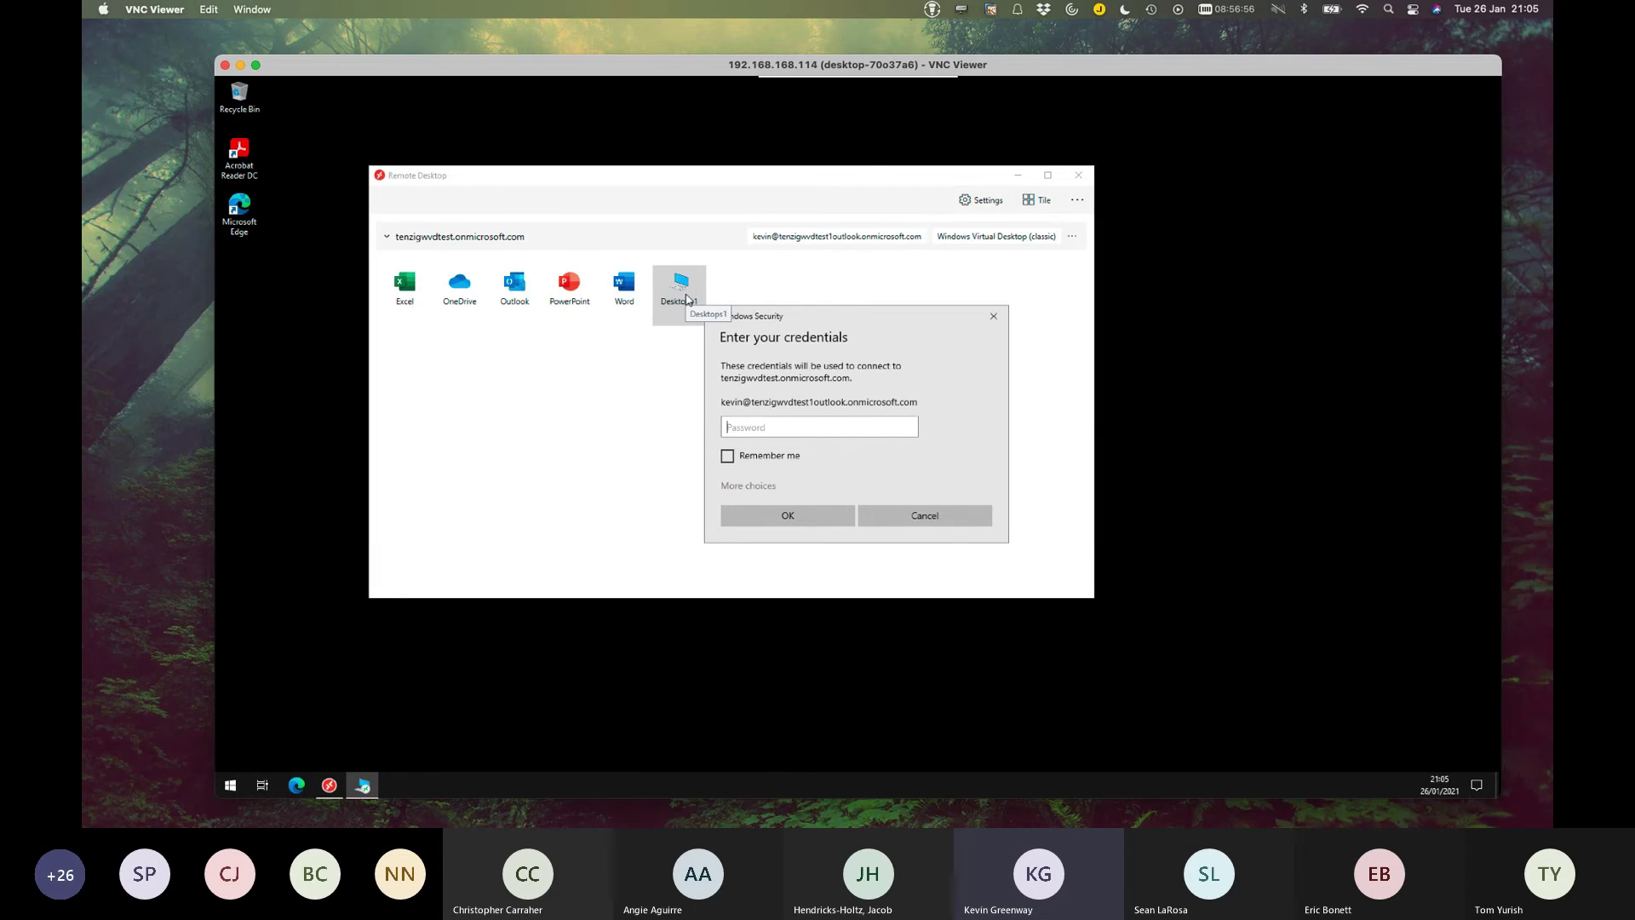
# Cancel the Windows Security credentials prompt for the Desktops1 connection.
pyautogui.click(954, 516)
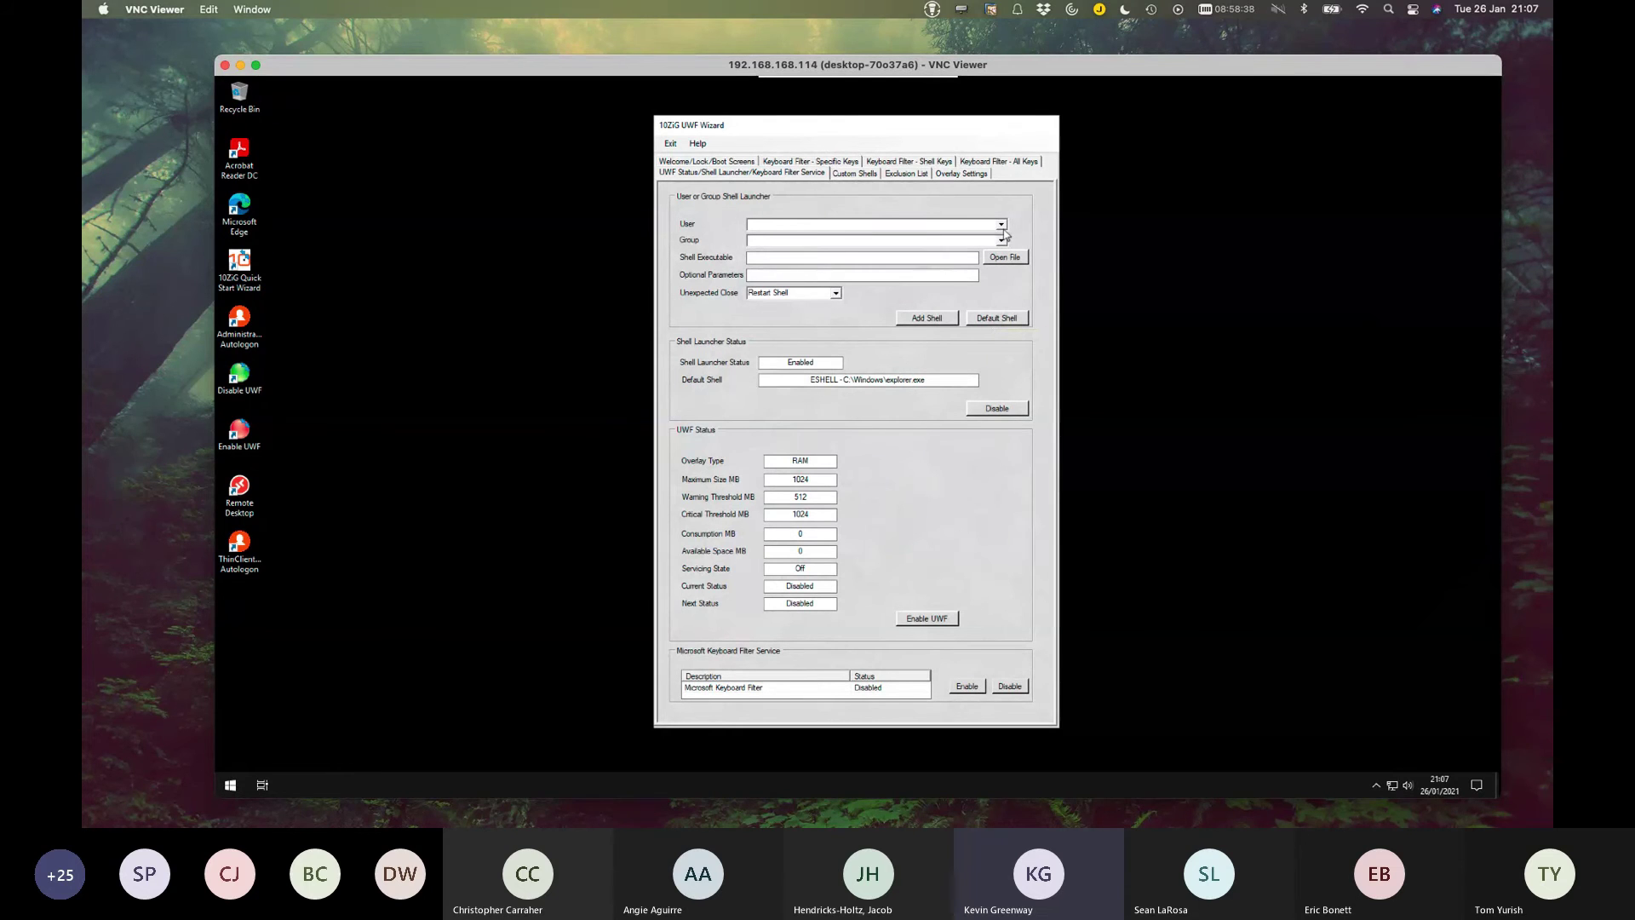
# Choose C:\Windows\explorer.exe as the shell launcher's executable.
pyautogui.click(1005, 259)
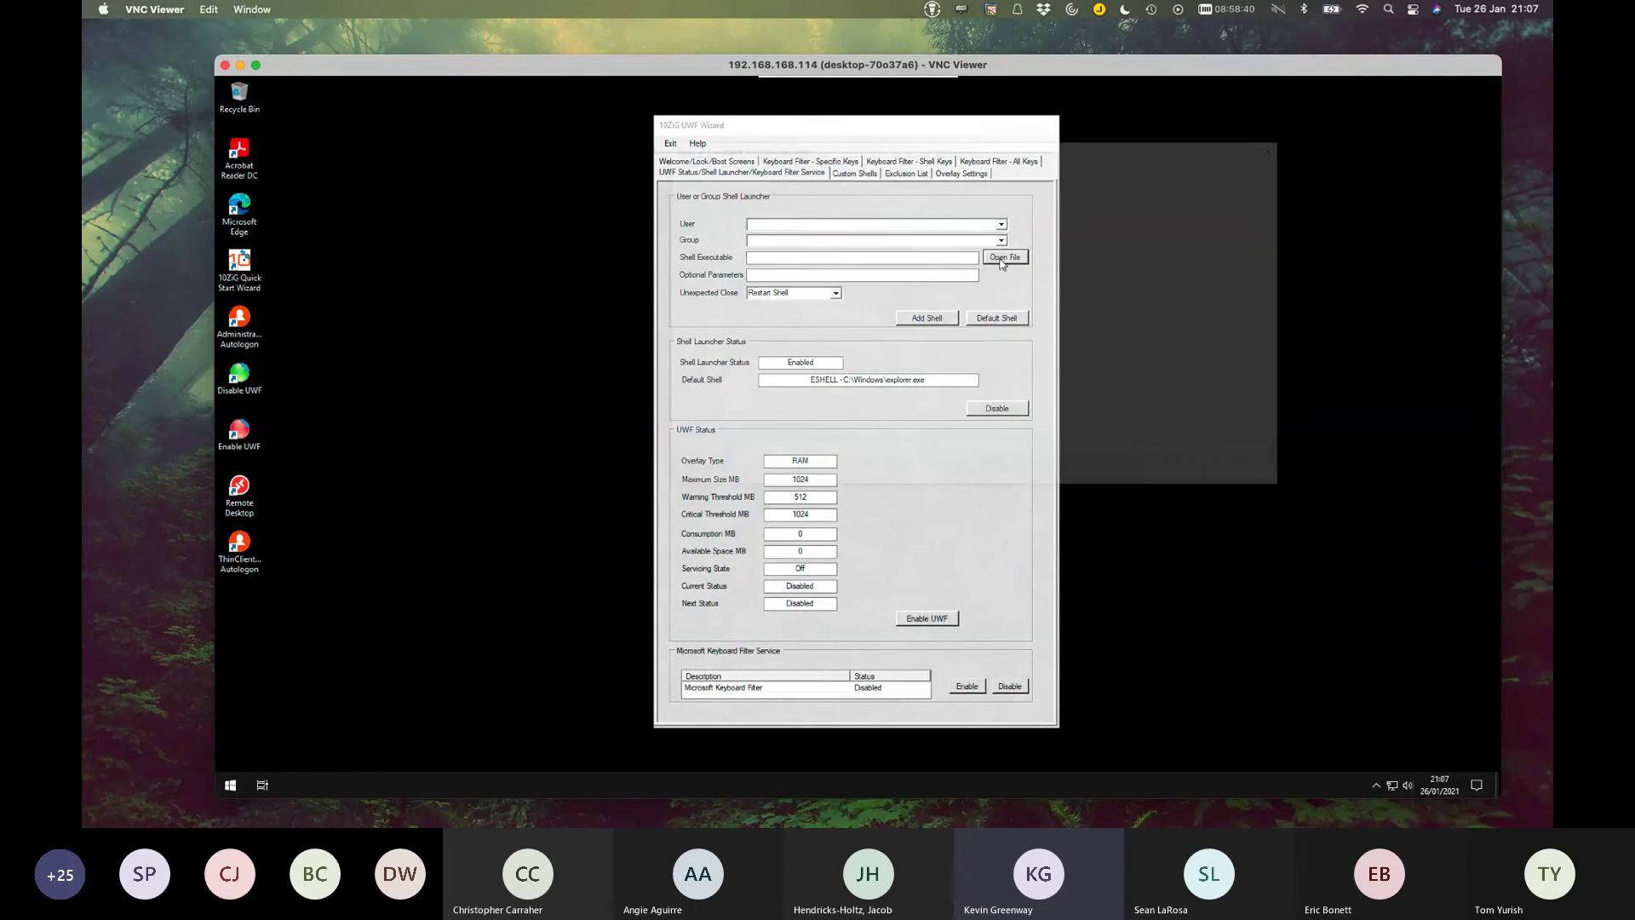
pyautogui.moveTo(1284, 231); pyautogui.dragTo(1282, 422)
pyautogui.doubleClick(813, 307)
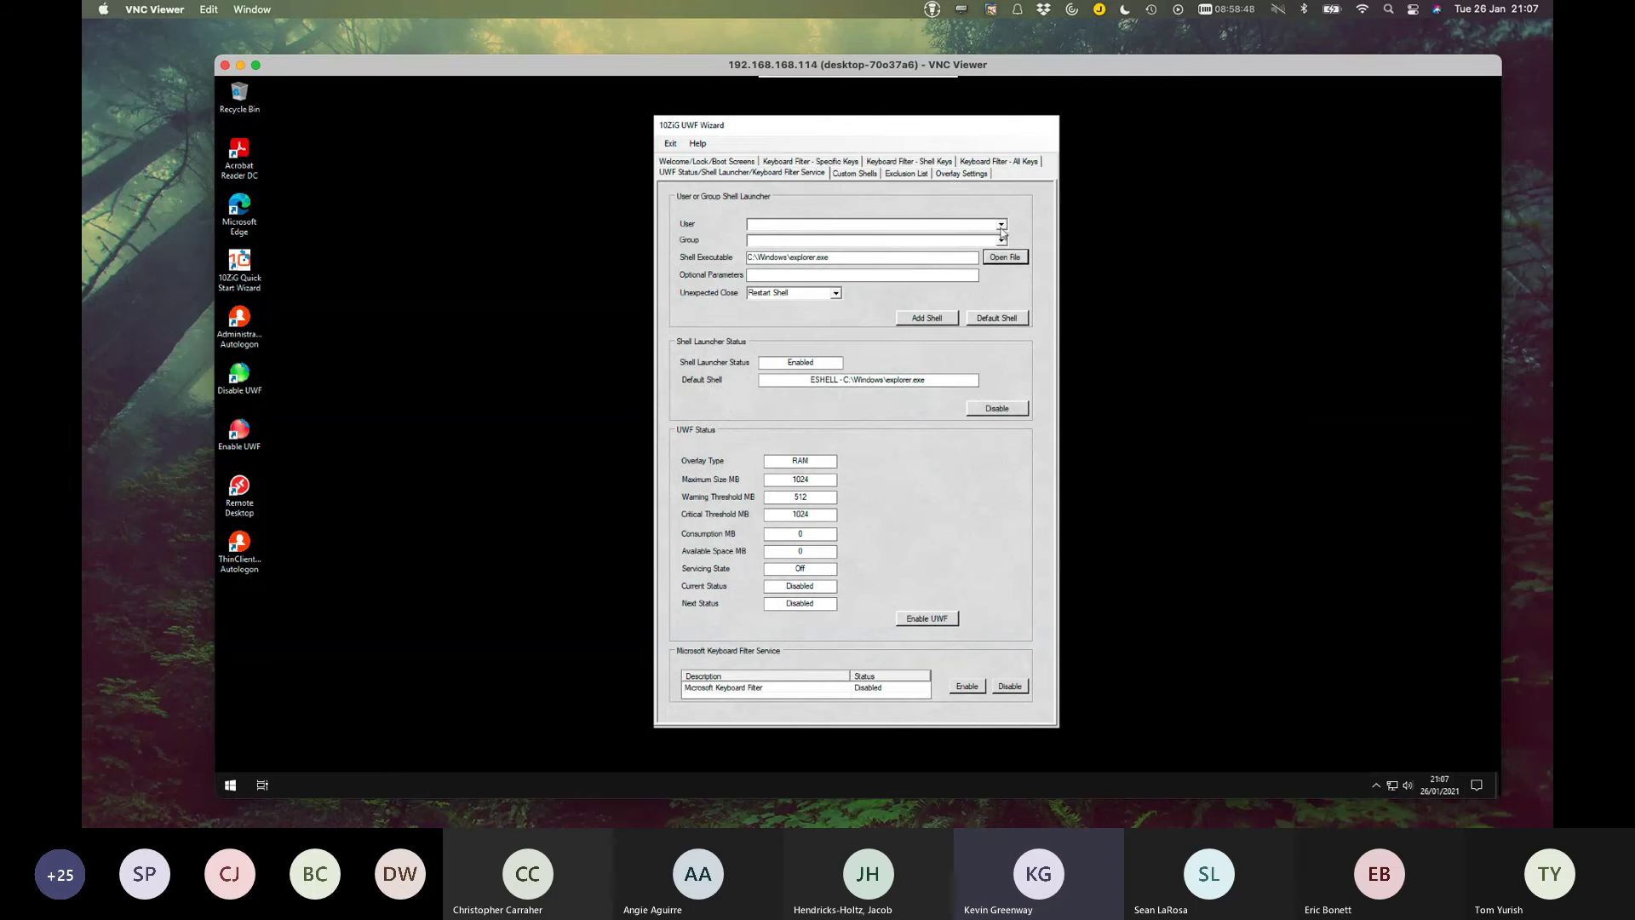
# Set the shell entry's user to ThinClientUser instead of Administrator.
pyautogui.click(1002, 224)
pyautogui.click(938, 237)
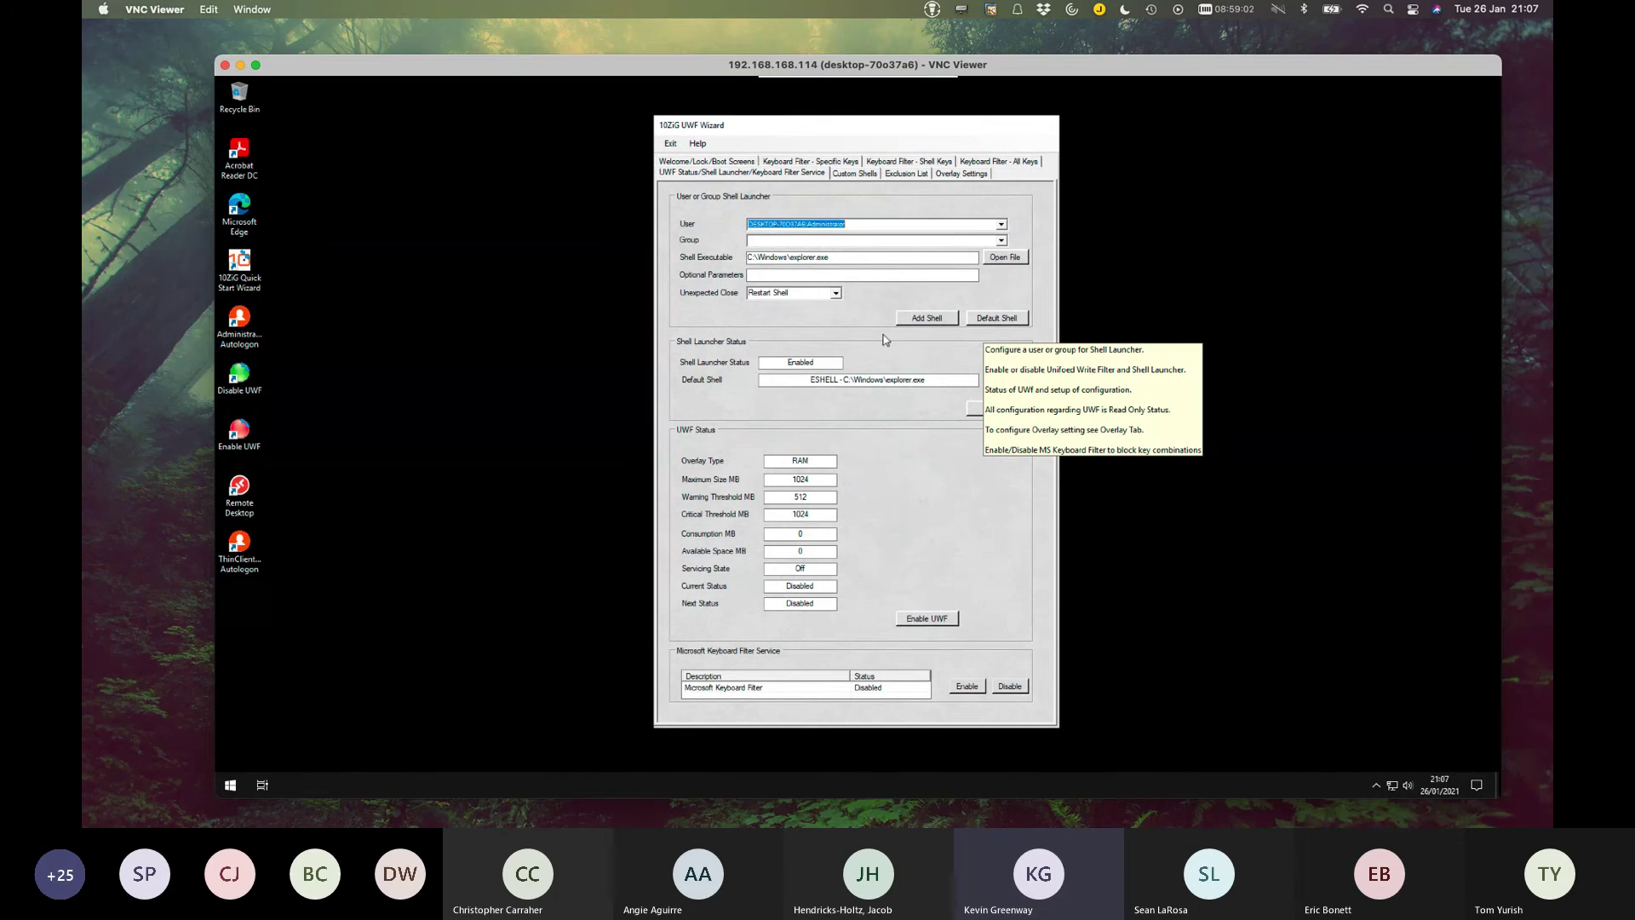
pyautogui.click(855, 173)
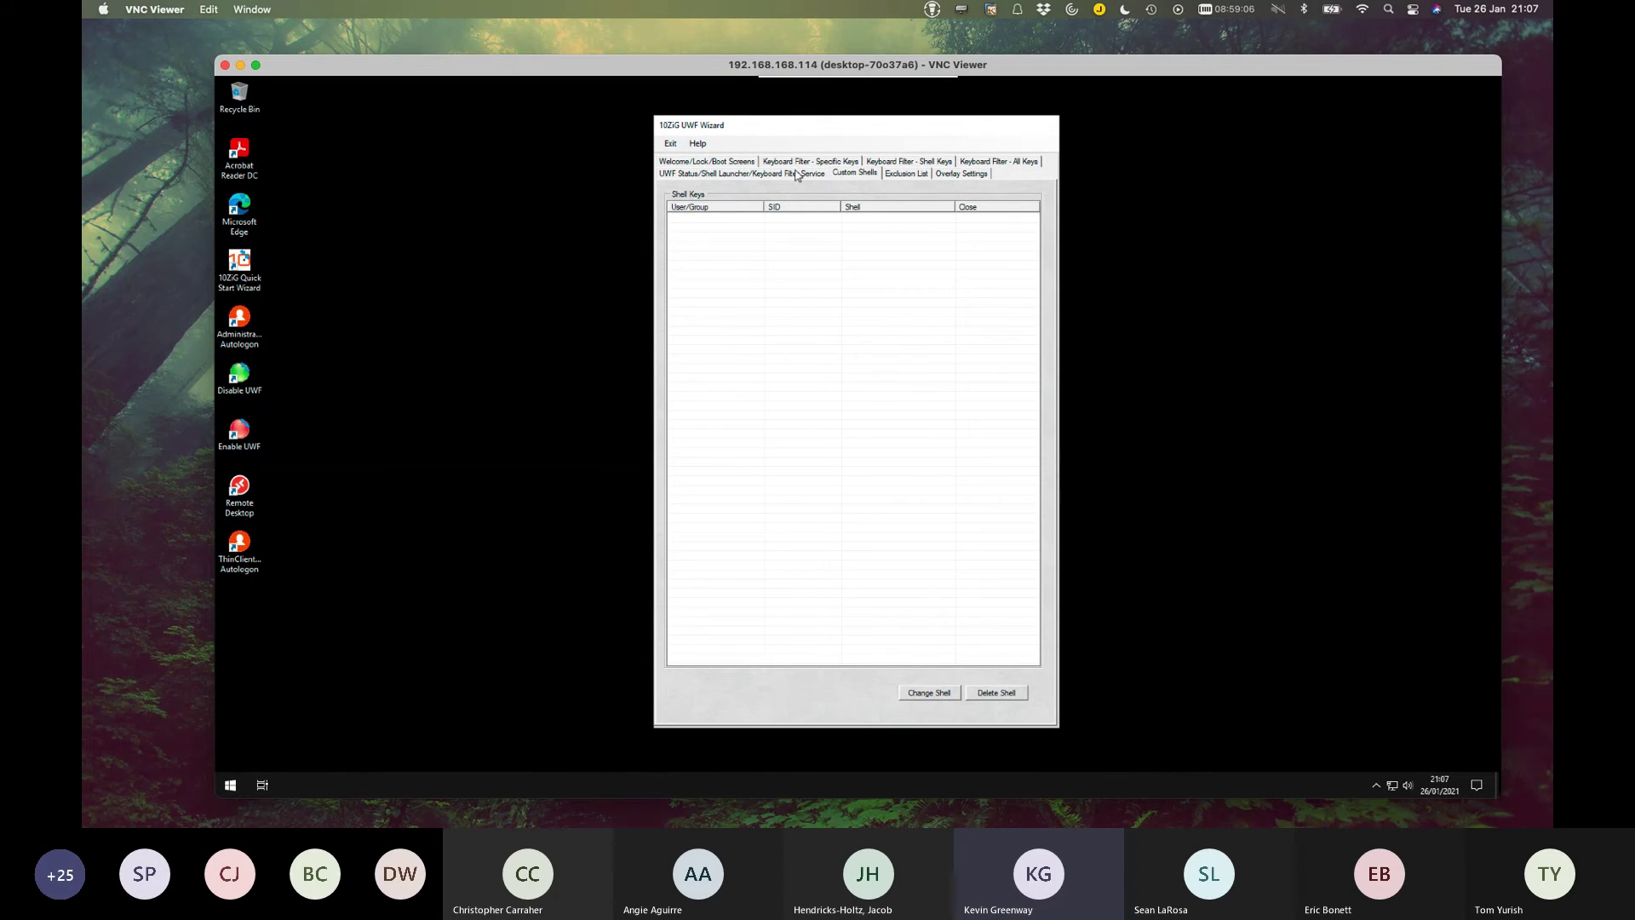
pyautogui.click(797, 176)
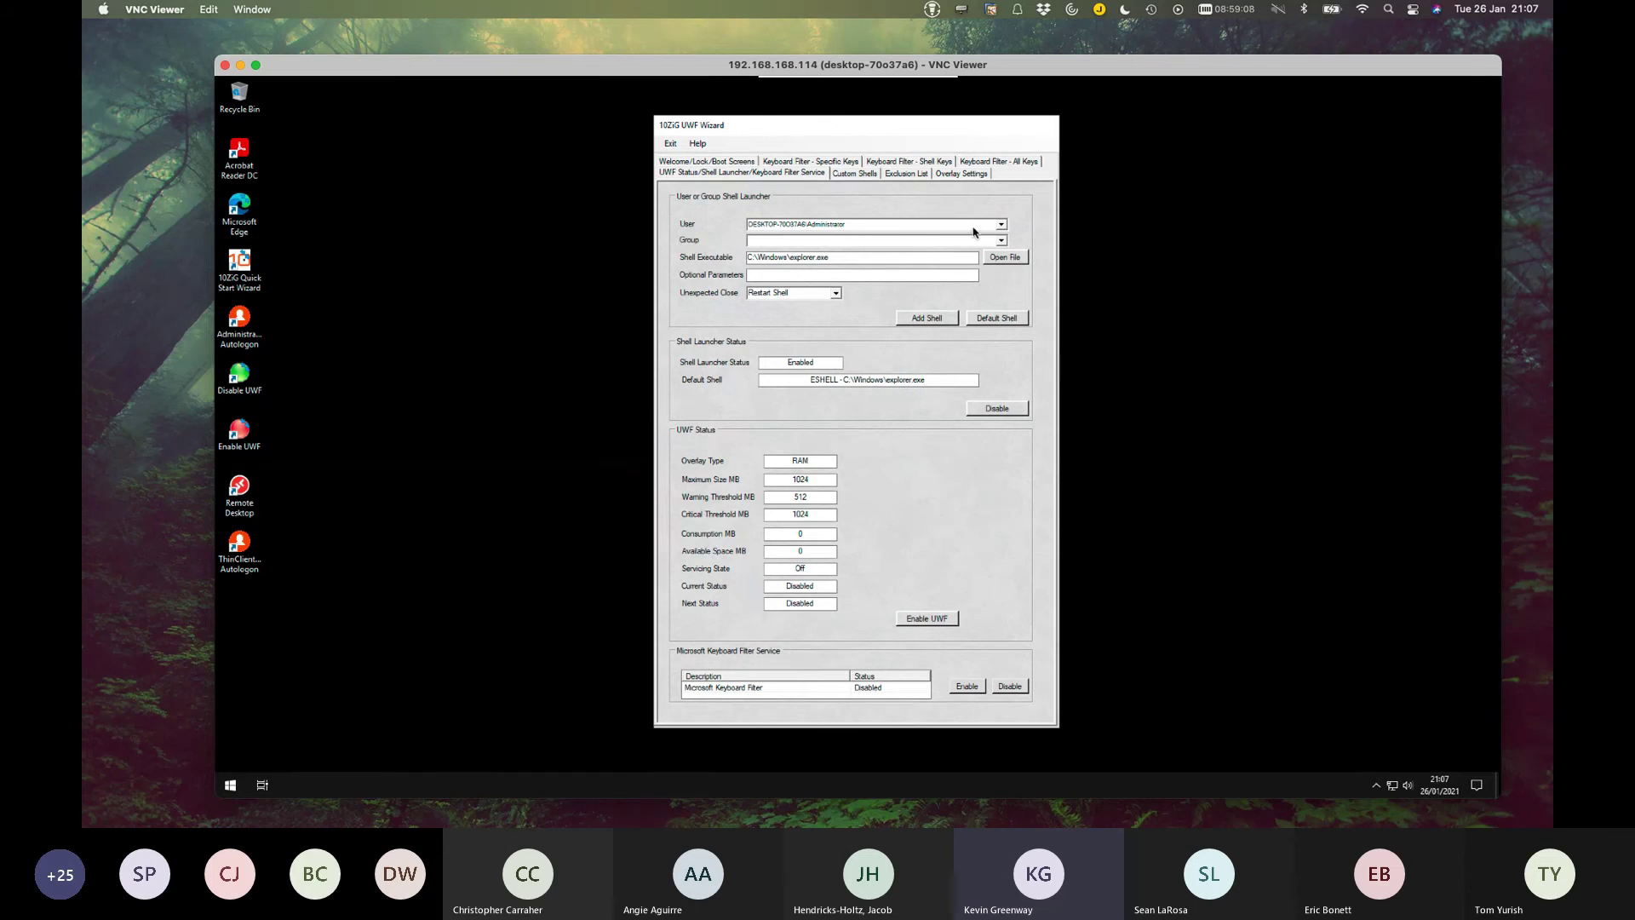
pyautogui.click(1001, 225)
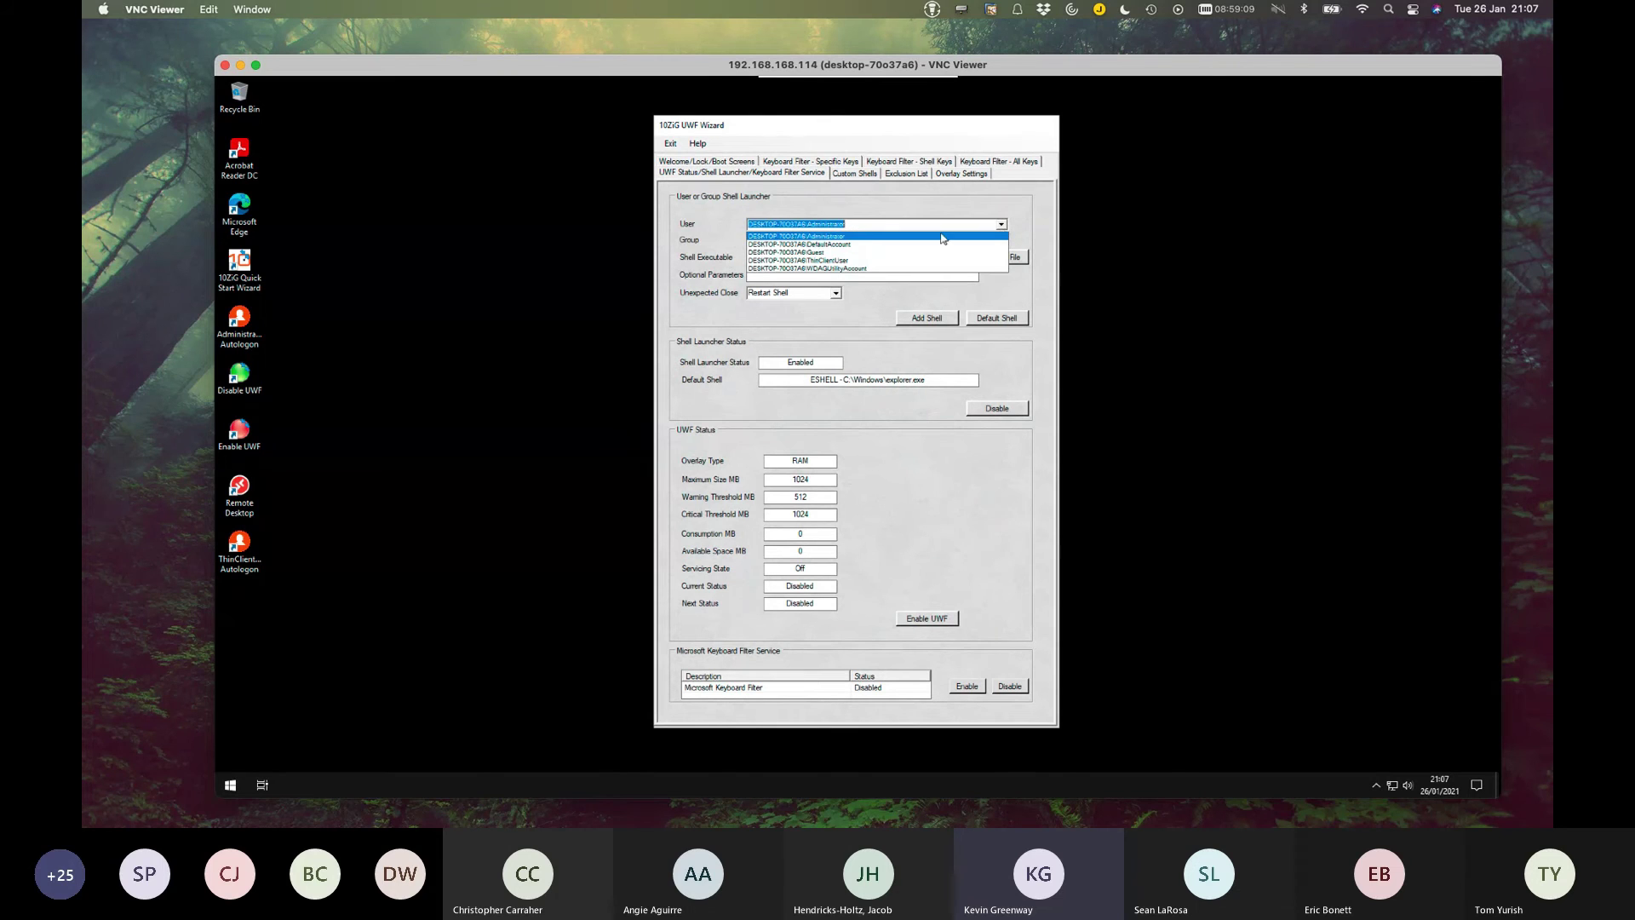
pyautogui.click(835, 260)
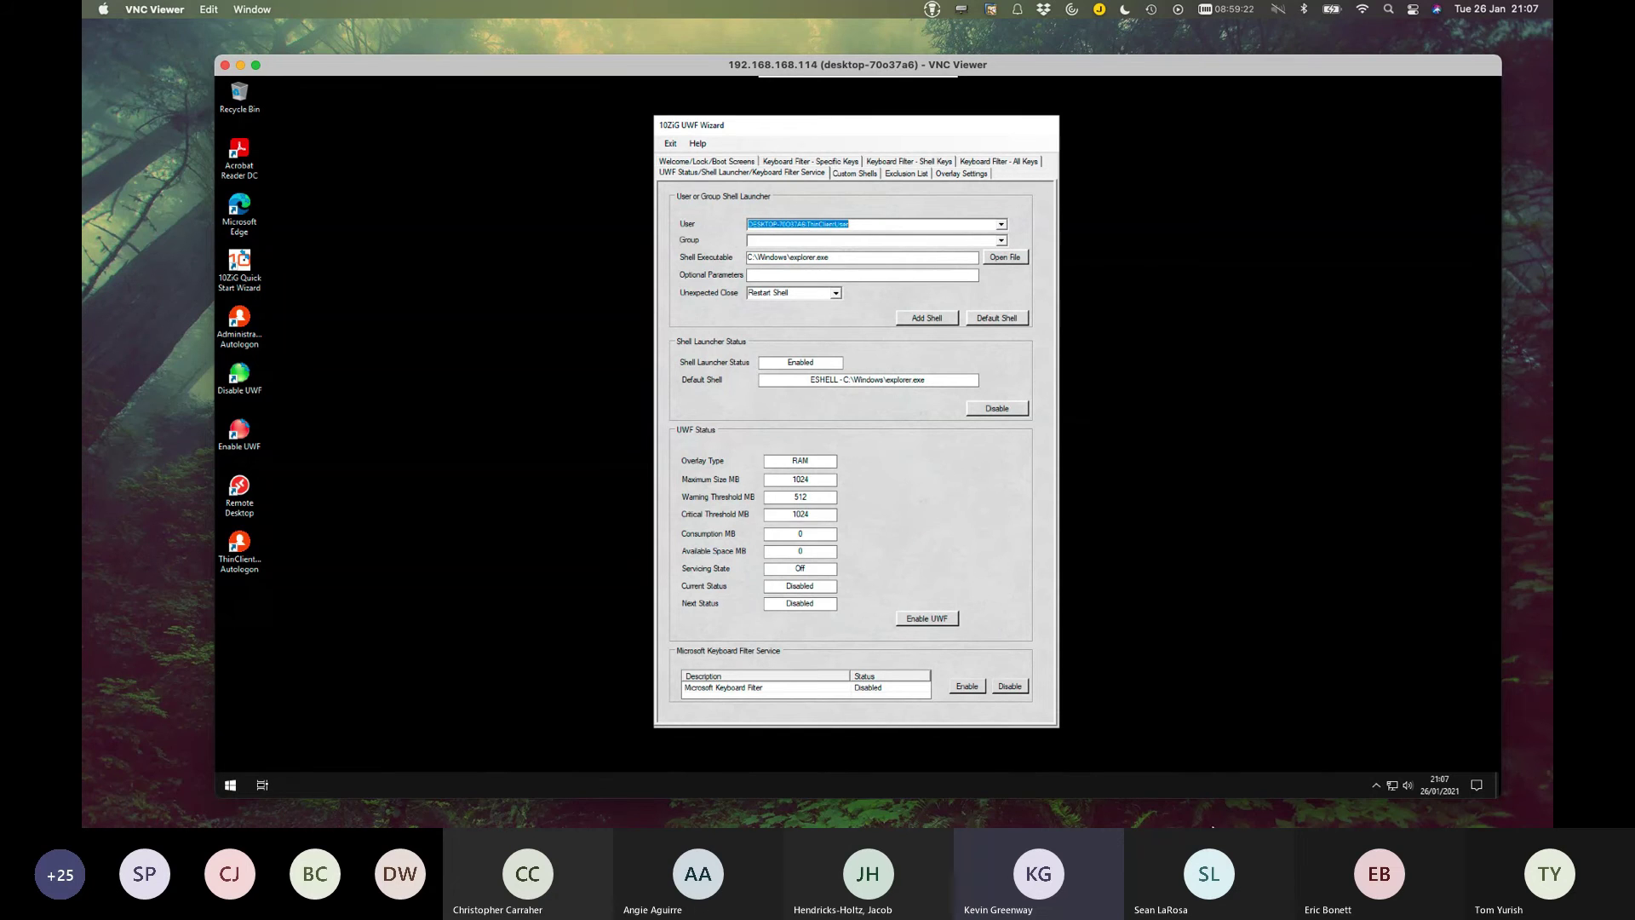
# Browse to C:\Program Files\Remote Desktop and pick msrdcw.exe as ThinClientUser's shell.
pyautogui.click(1004, 259)
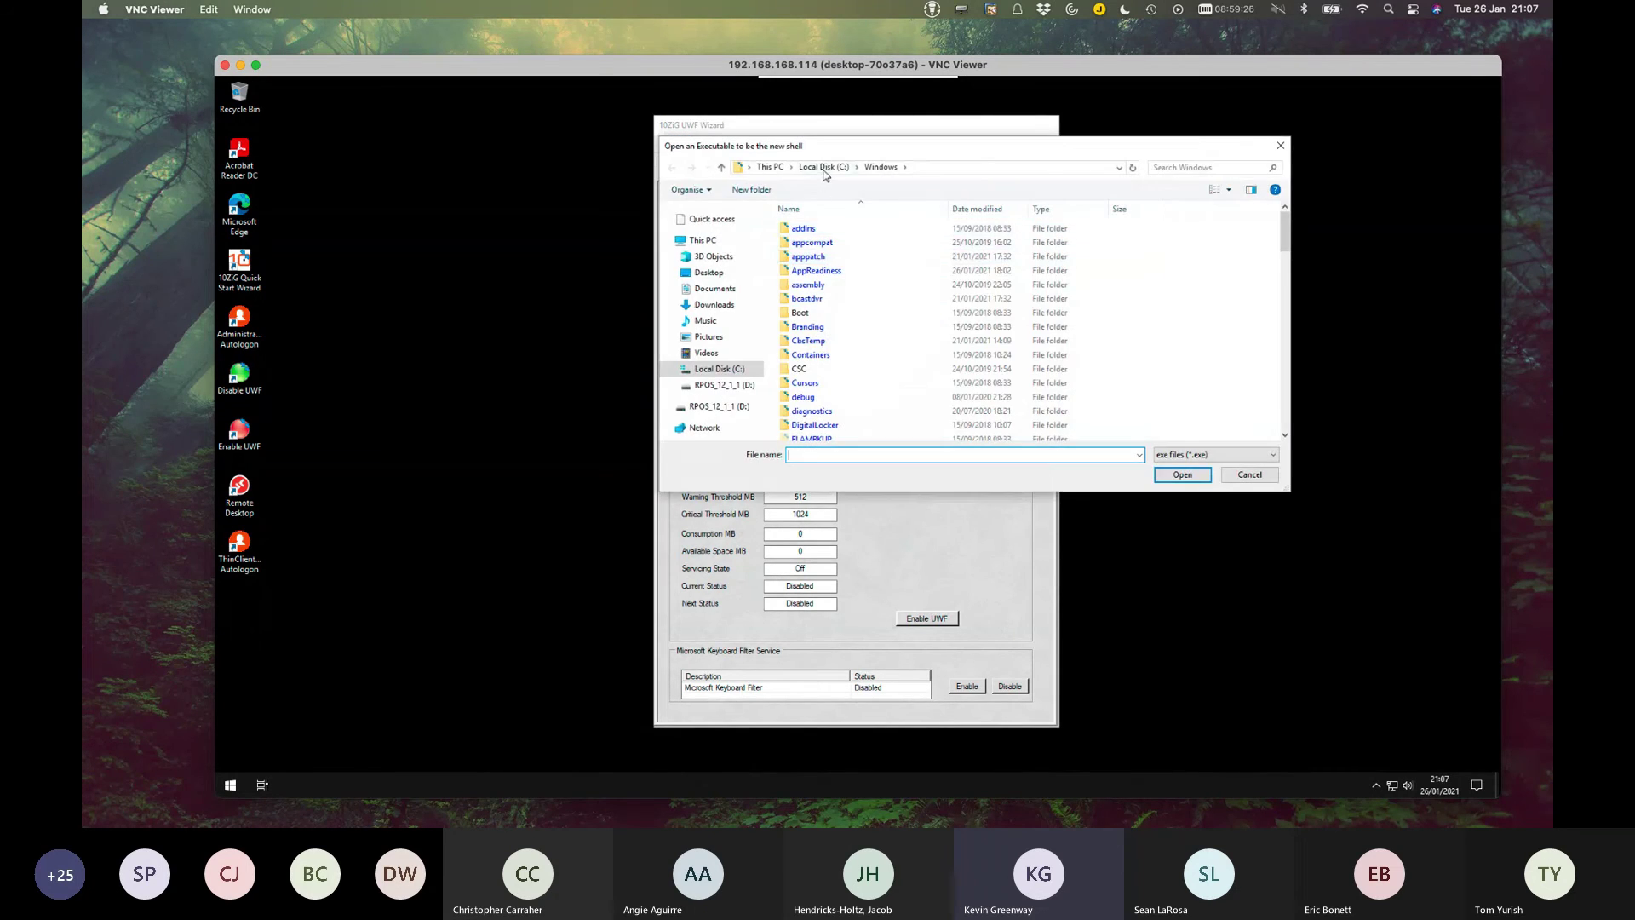
pyautogui.click(823, 167)
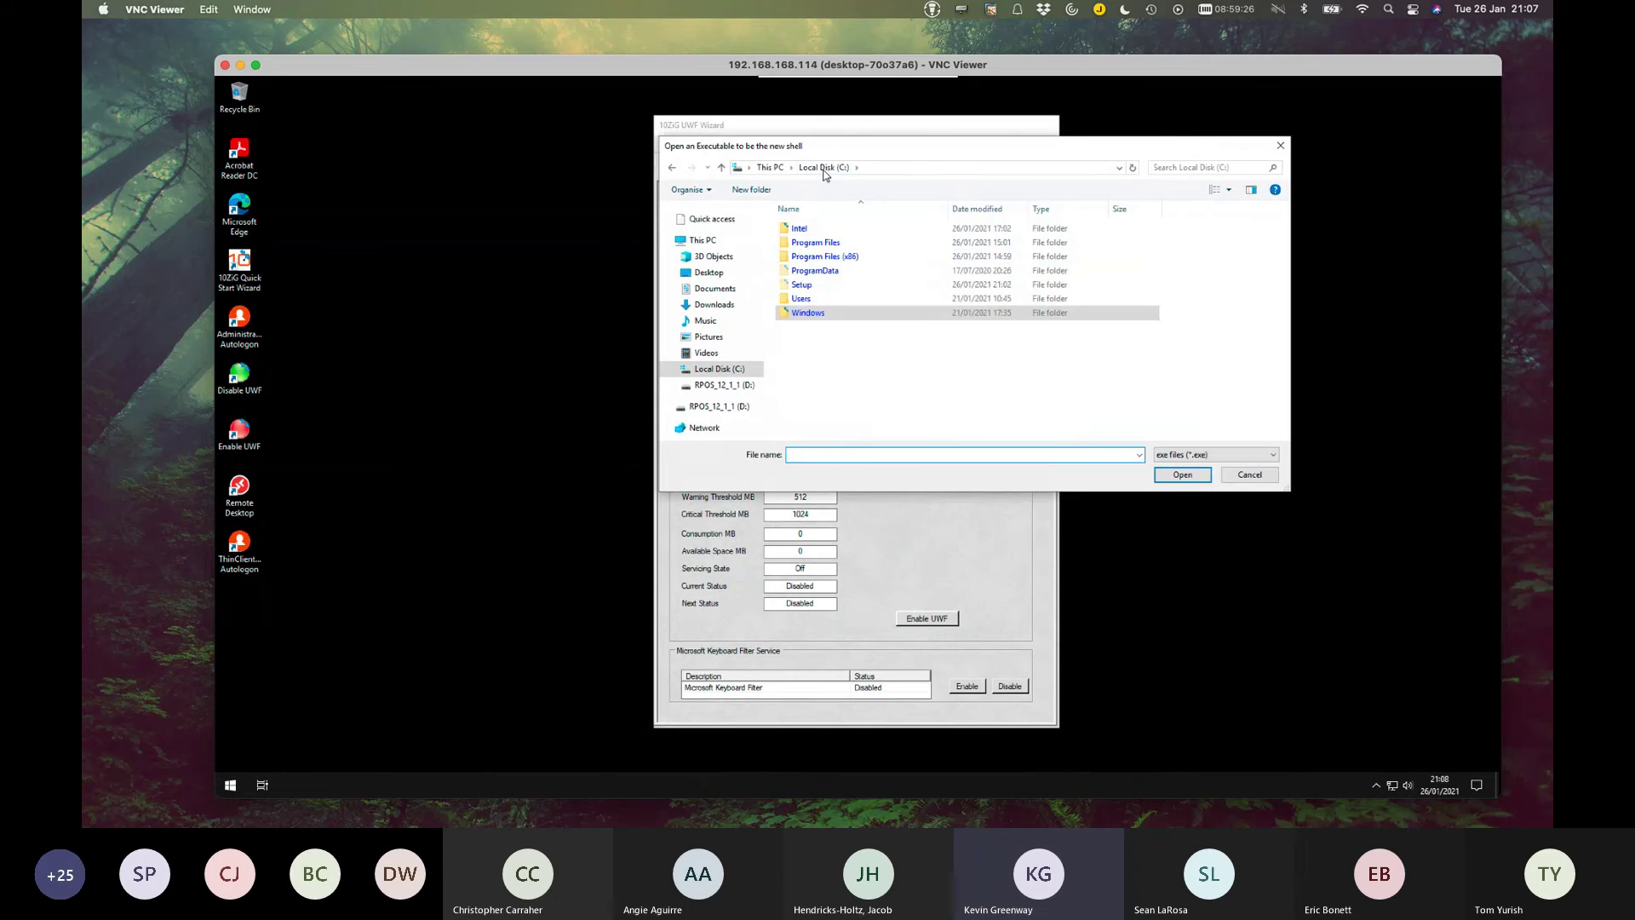
pyautogui.doubleClick(837, 246)
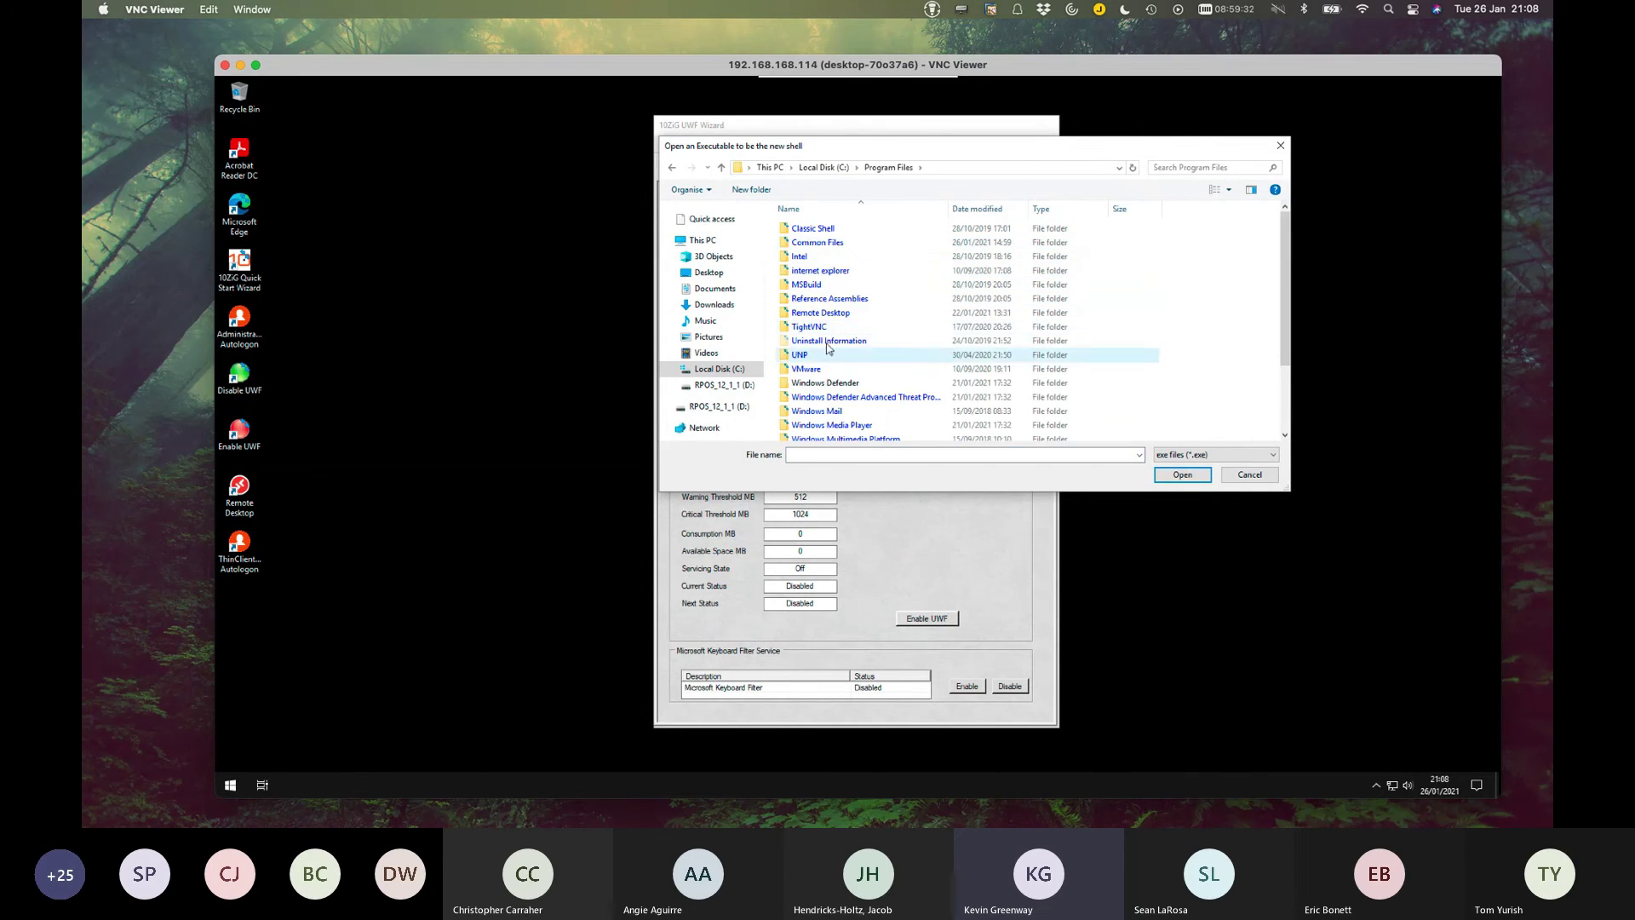
pyautogui.doubleClick(809, 315)
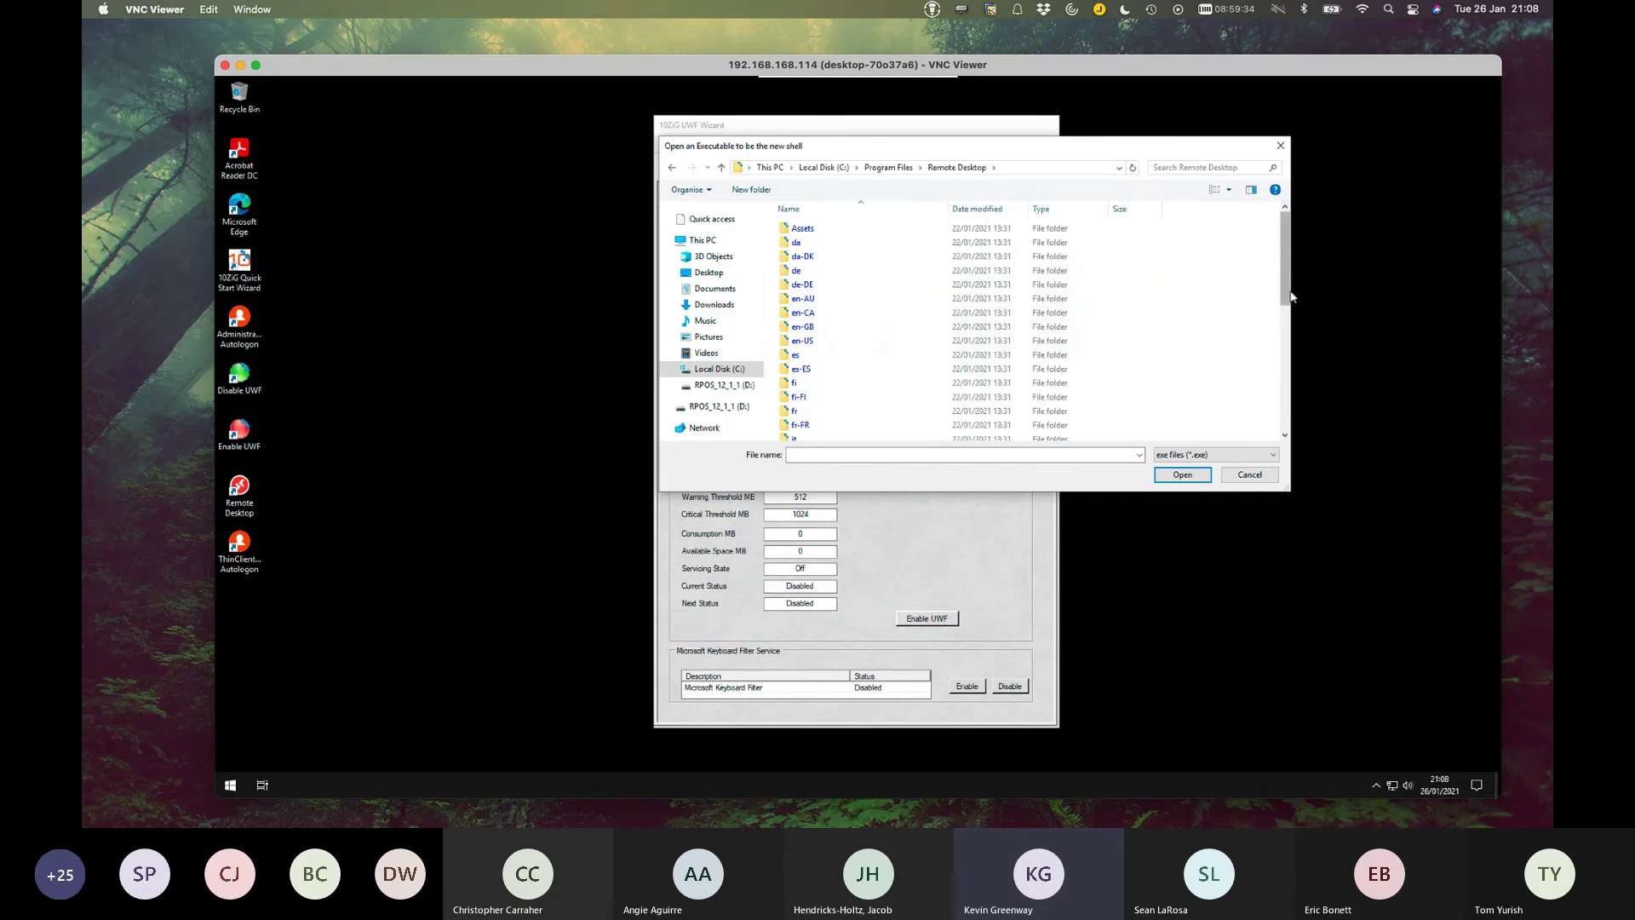
pyautogui.moveTo(1285, 255); pyautogui.dragTo(1283, 432)
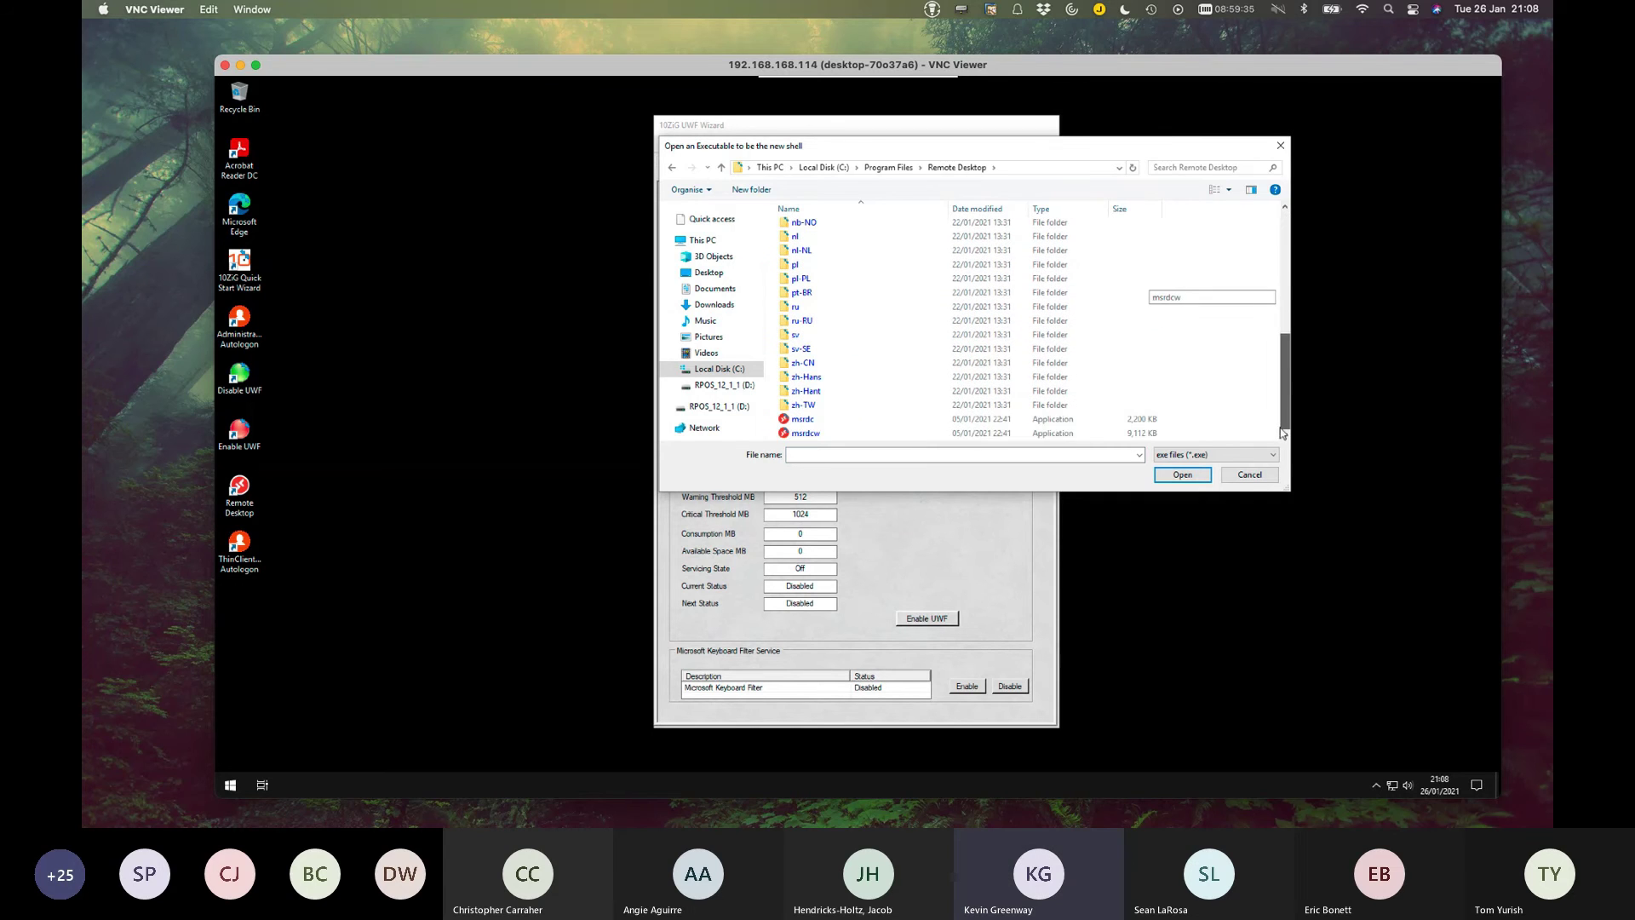
pyautogui.click(822, 436)
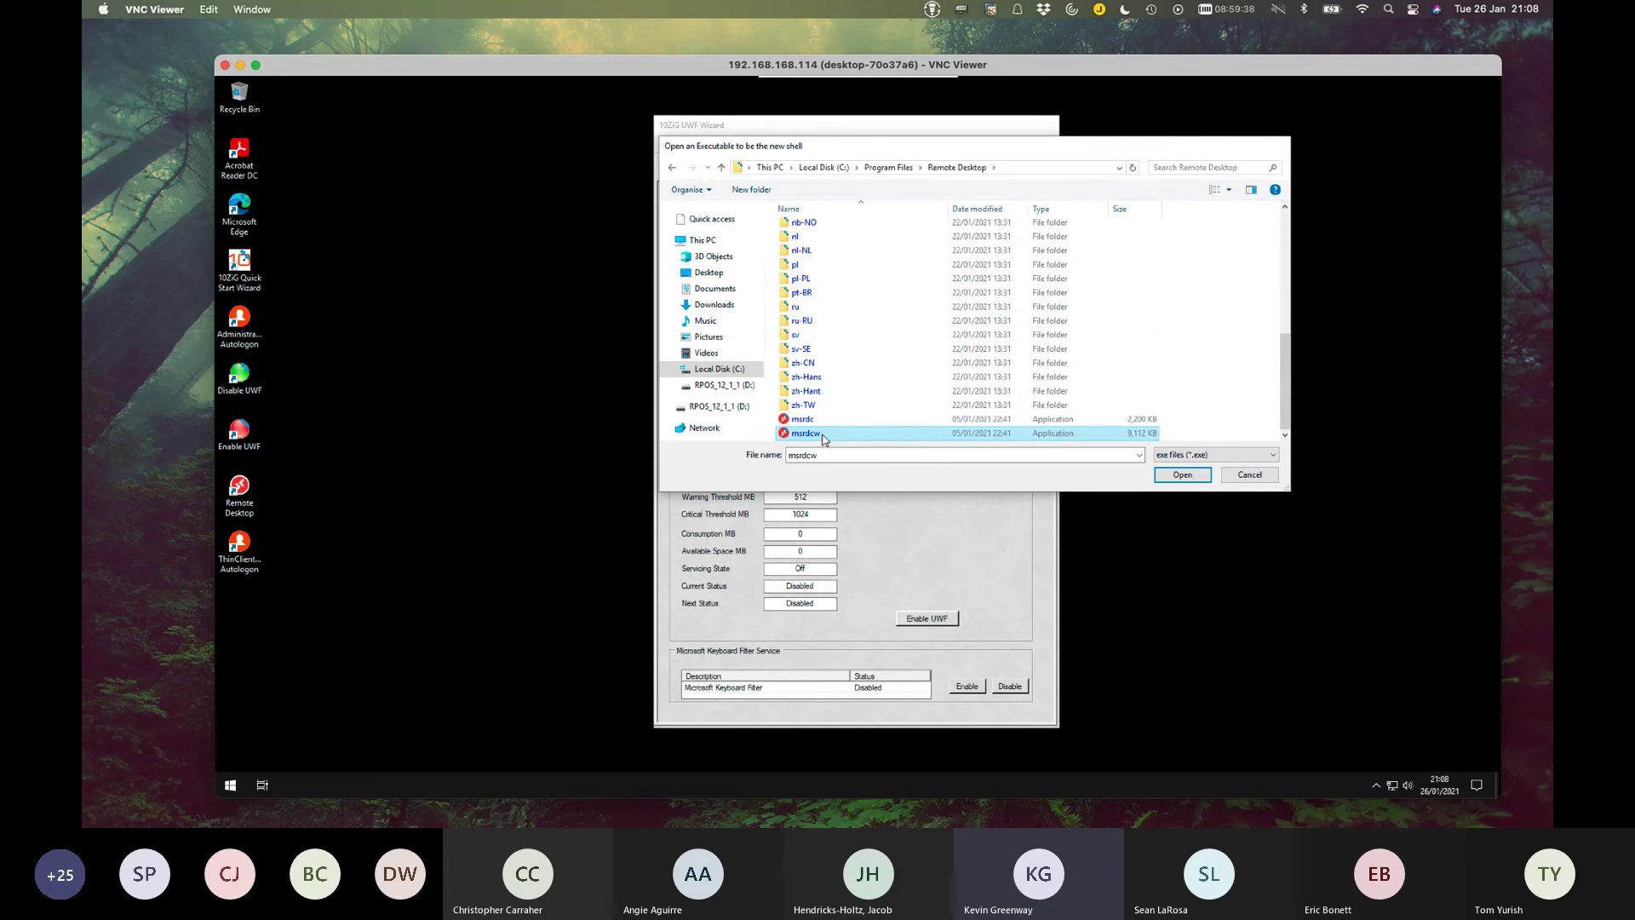
pyautogui.doubleClick(822, 435)
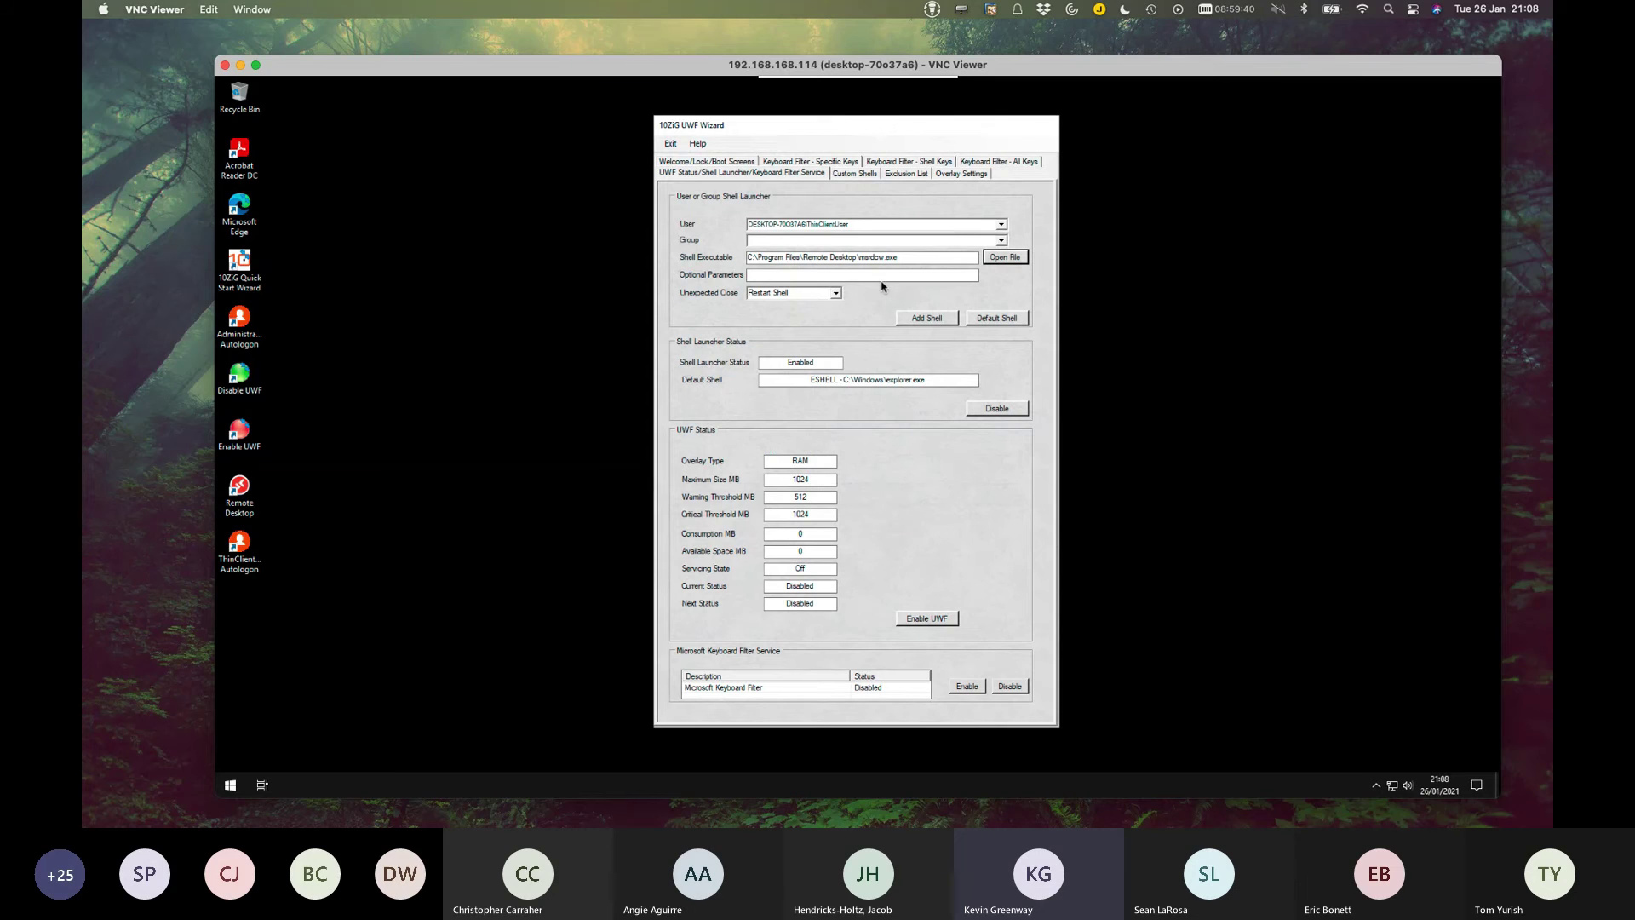
pyautogui.click(764, 281)
pyautogui.moveTo(835, 302)
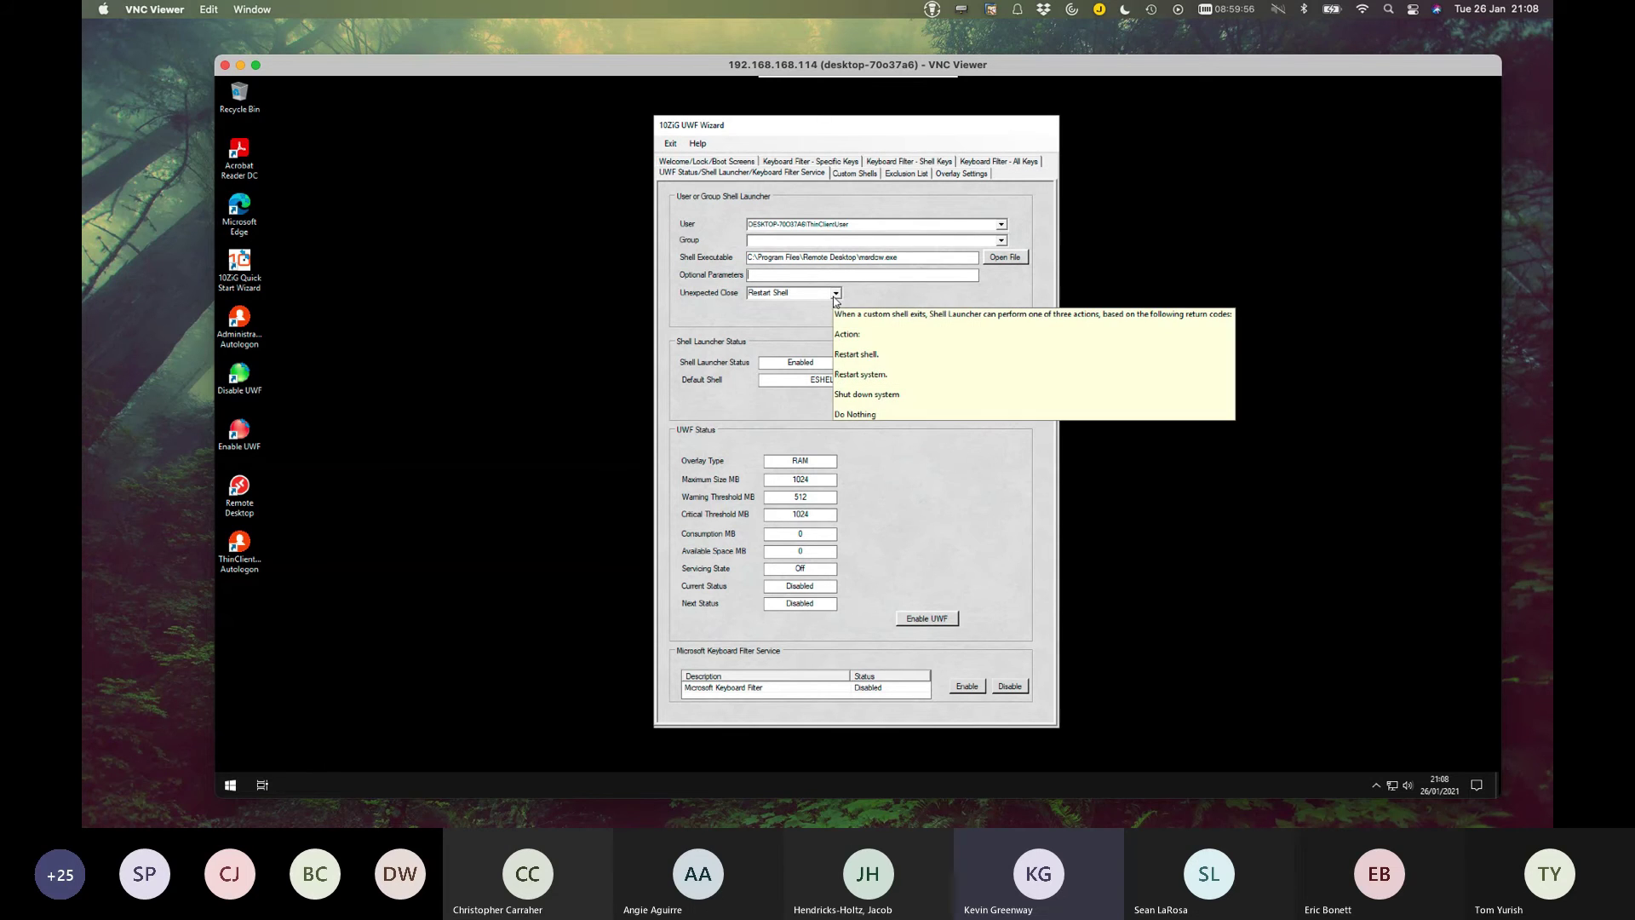
pyautogui.scroll(-2, 835, 301)
pyautogui.moveTo(902, 258); pyautogui.dragTo(698, 240)
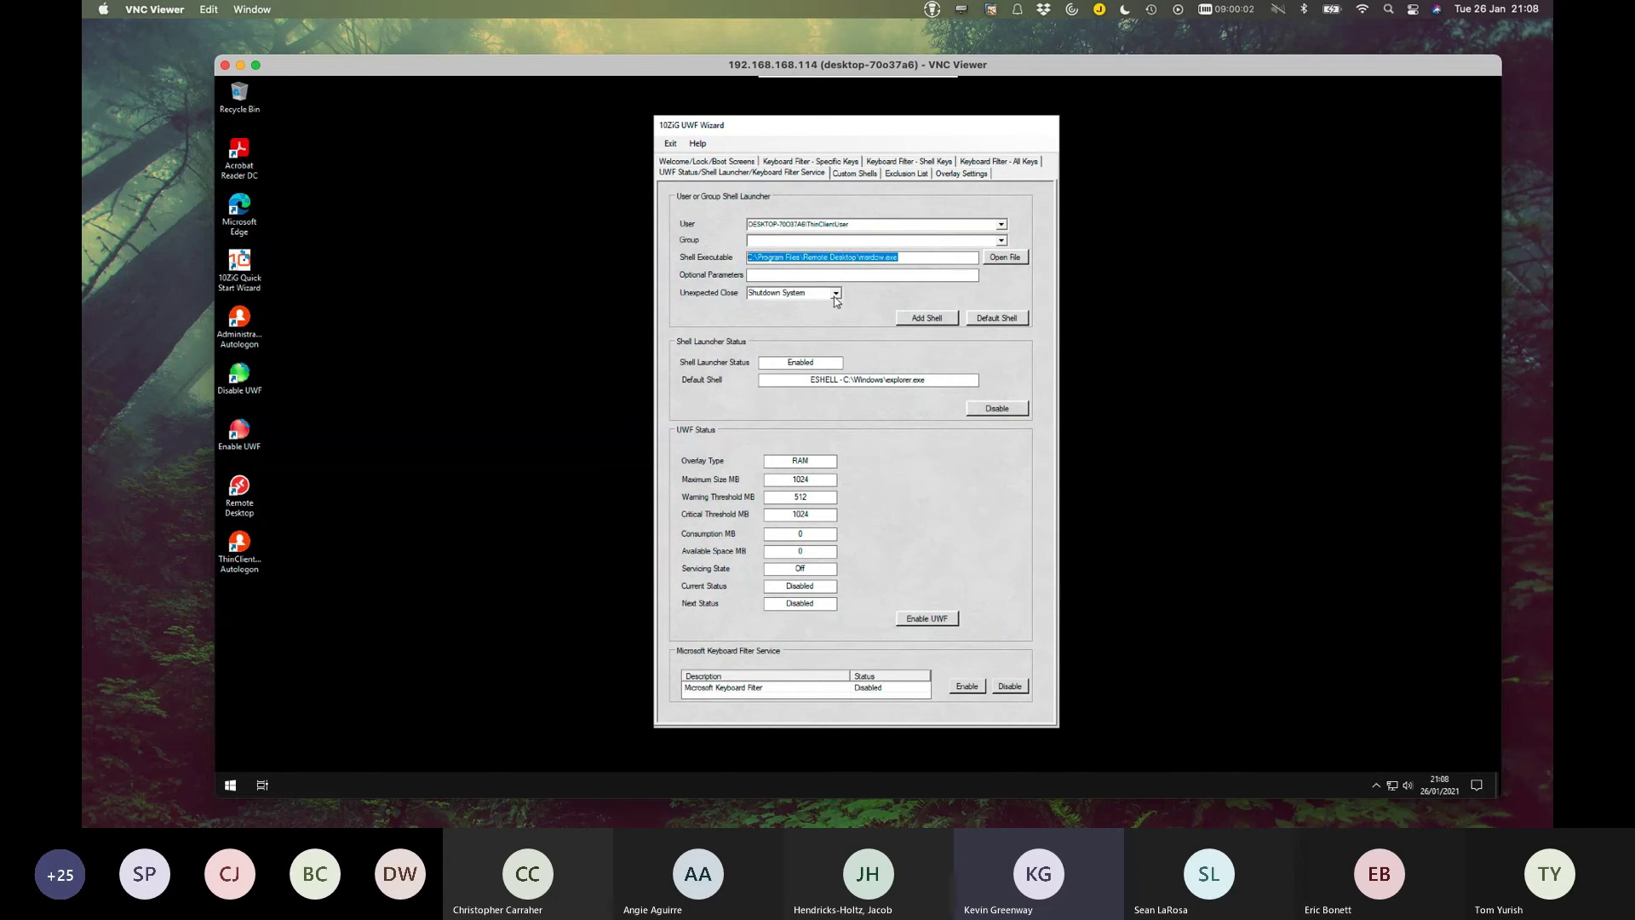
pyautogui.click(836, 293)
pyautogui.click(804, 304)
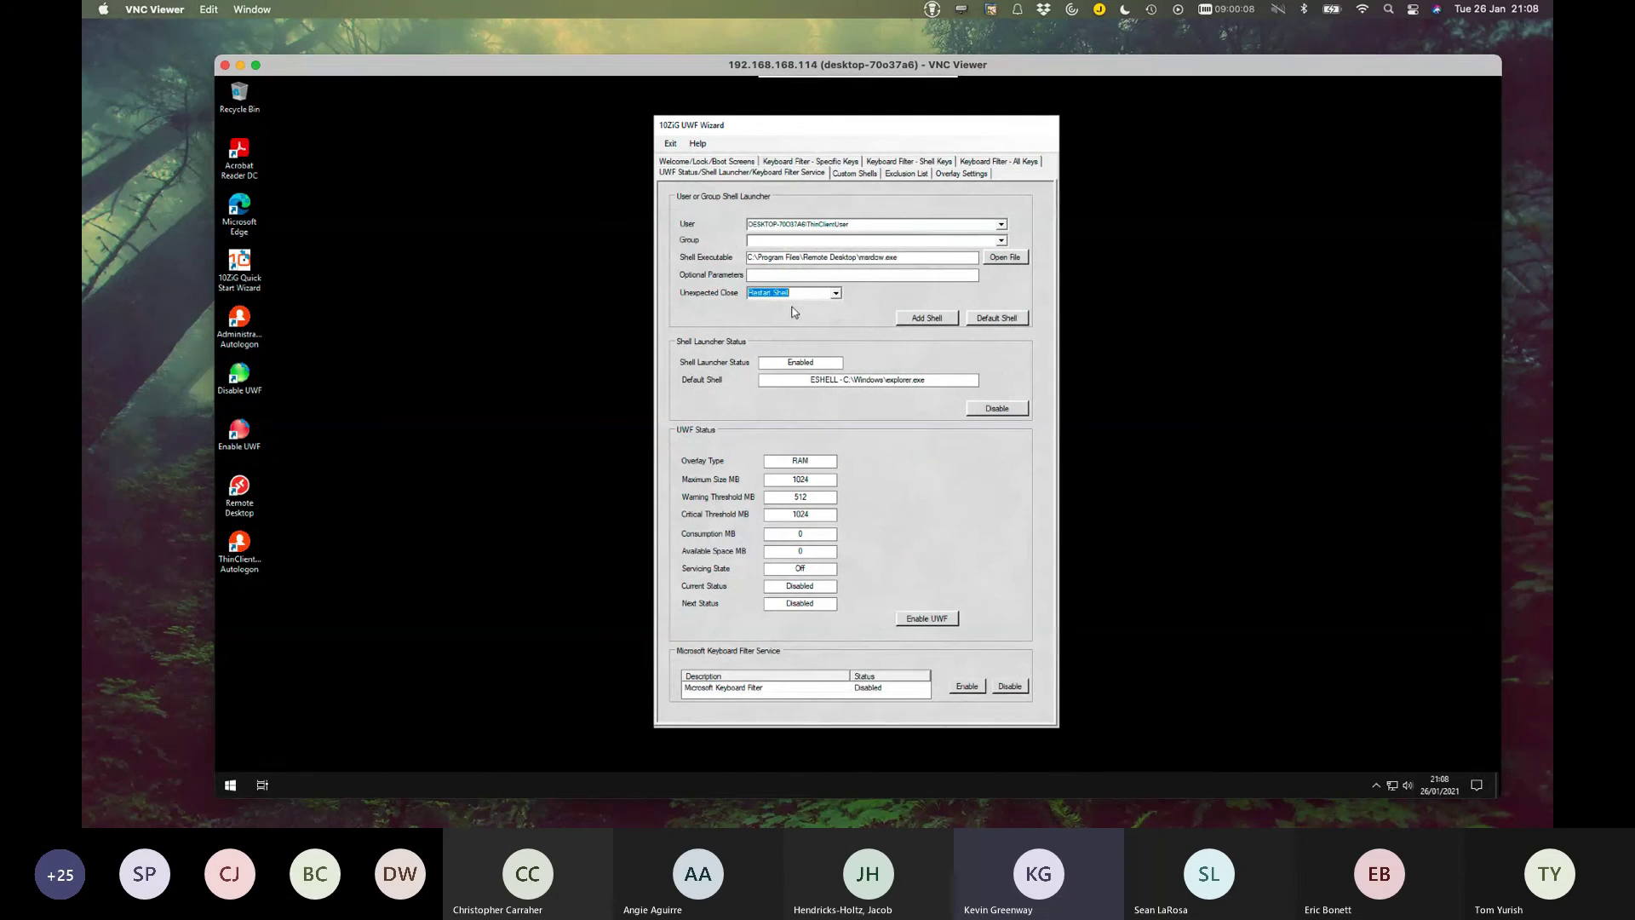
pyautogui.click(835, 294)
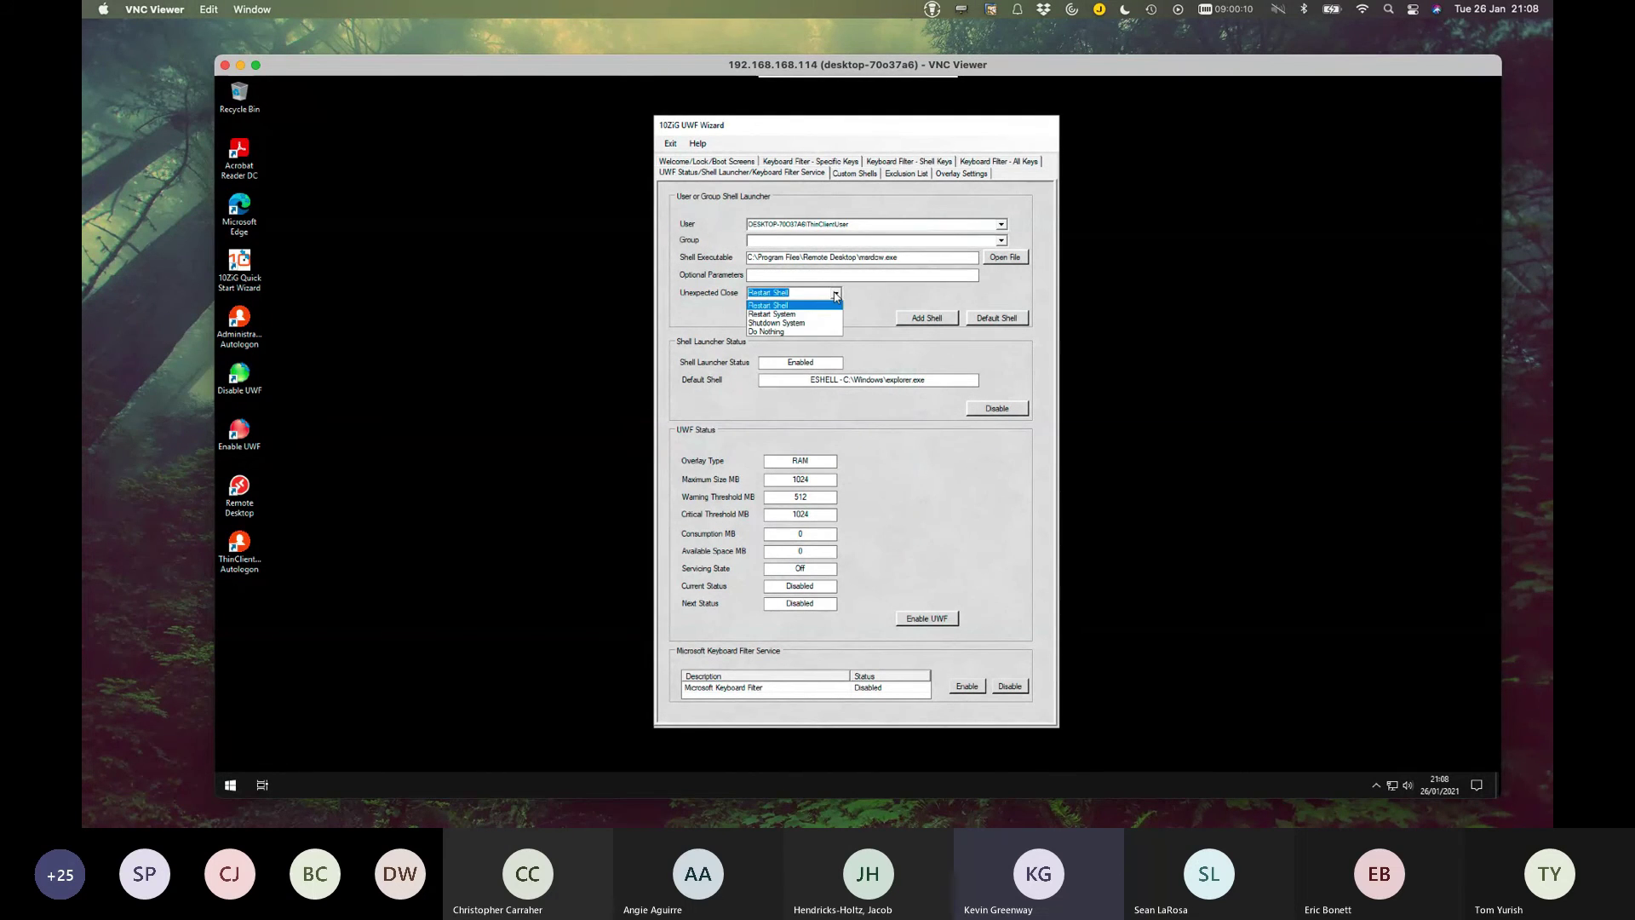
pyautogui.click(773, 306)
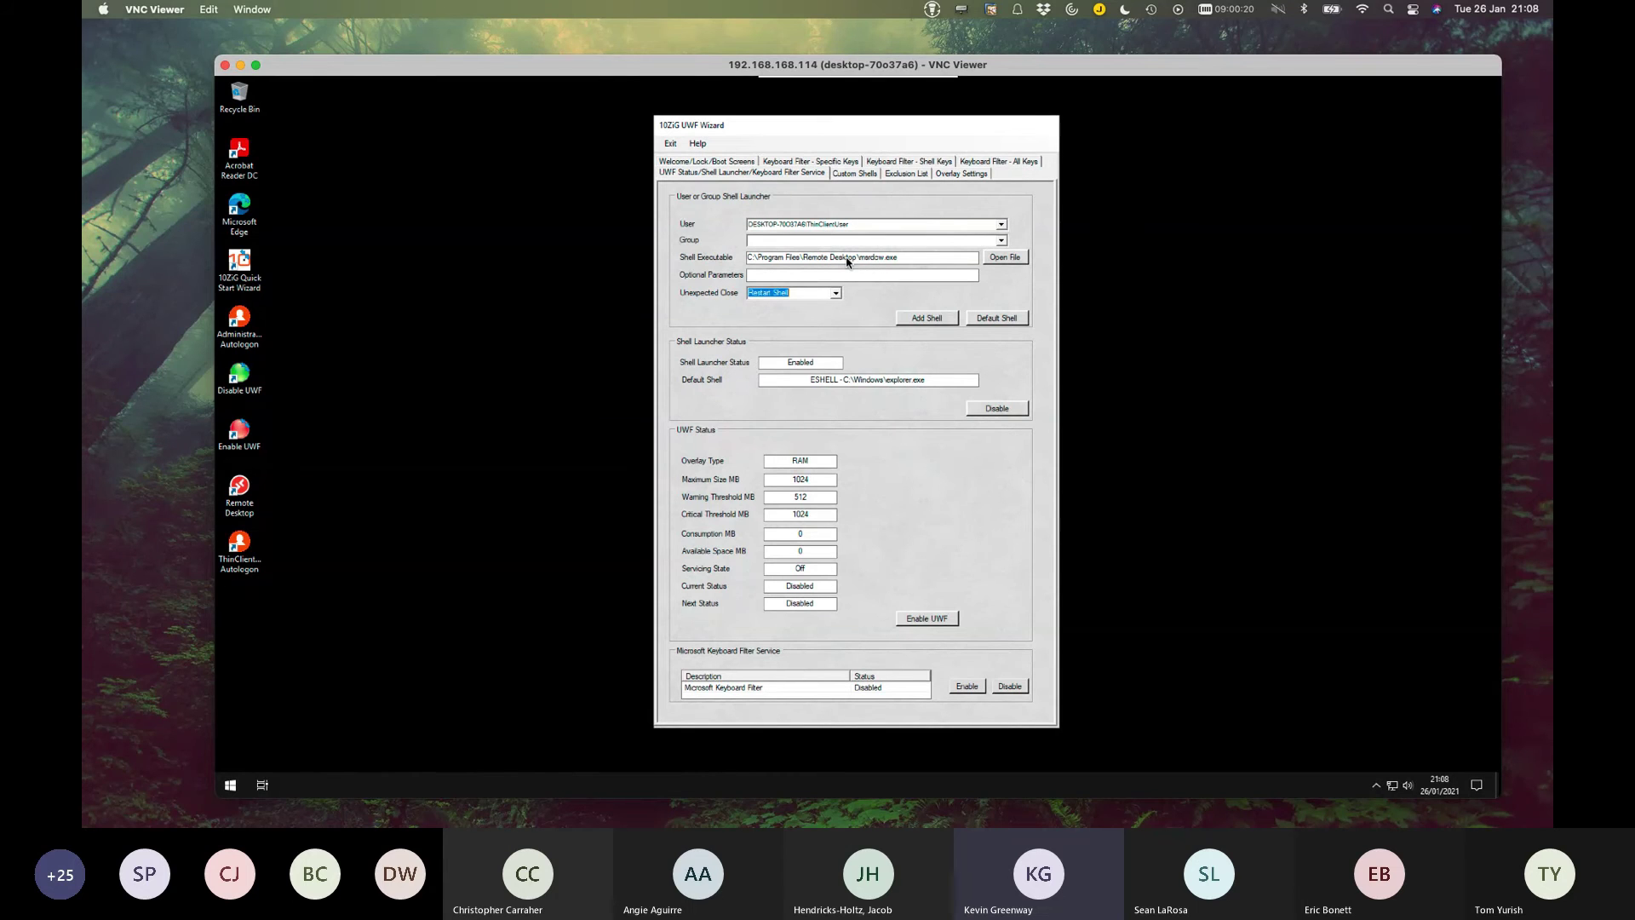
# Save msrdcw.exe as ThinClientUser's shell in the UWF Wizard and decline the immediate reboot.
pyautogui.click(926, 319)
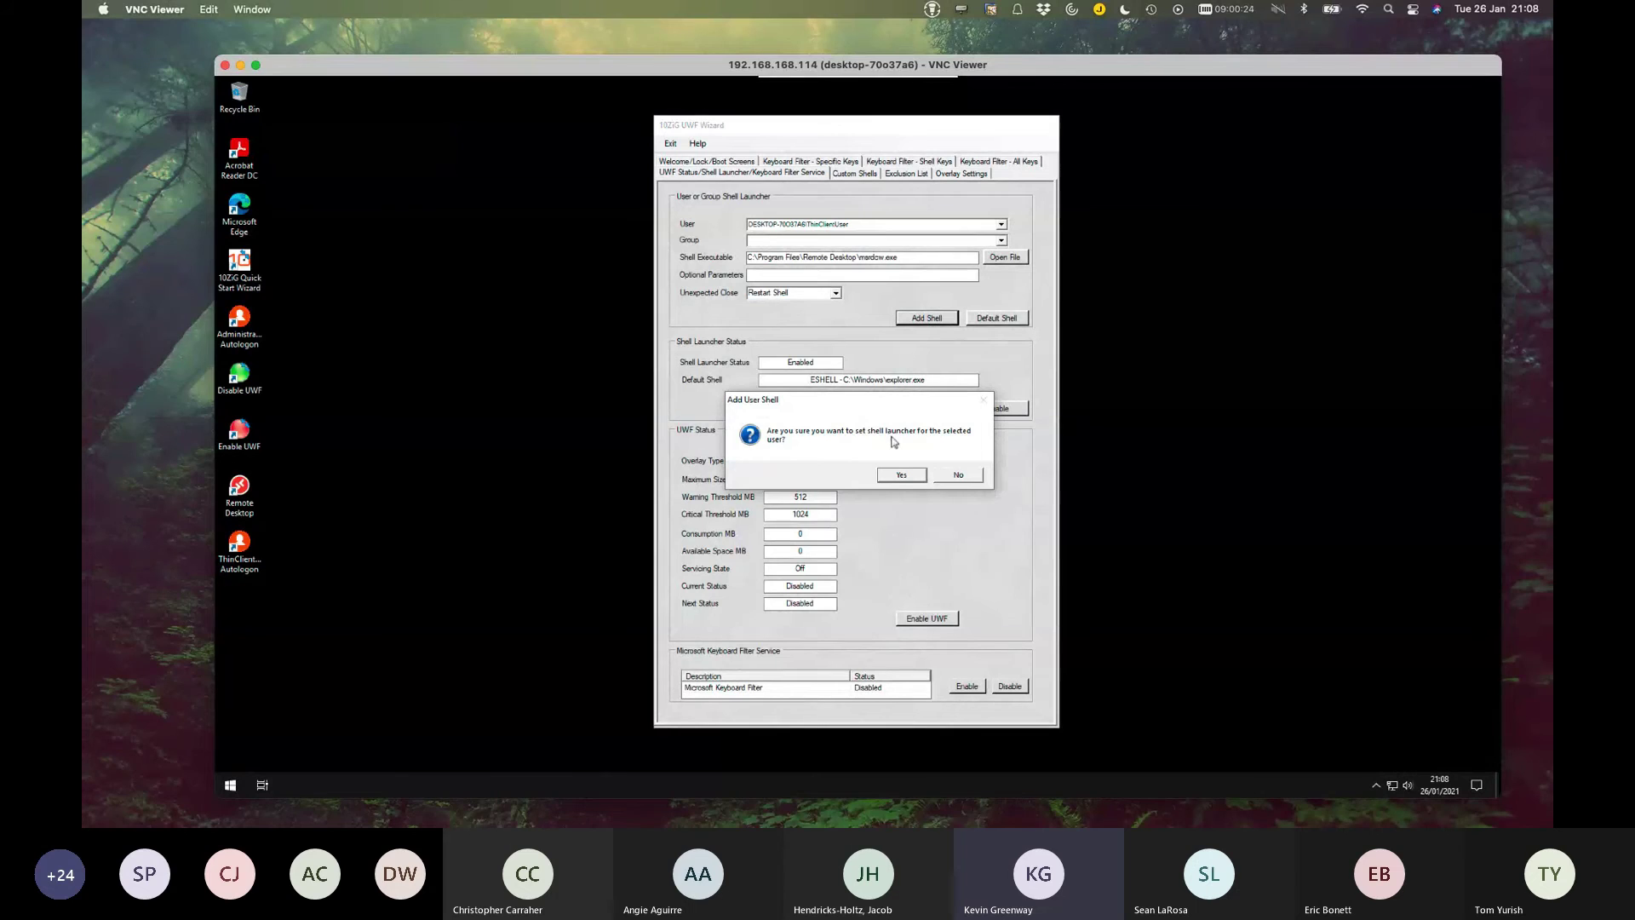
pyautogui.click(894, 477)
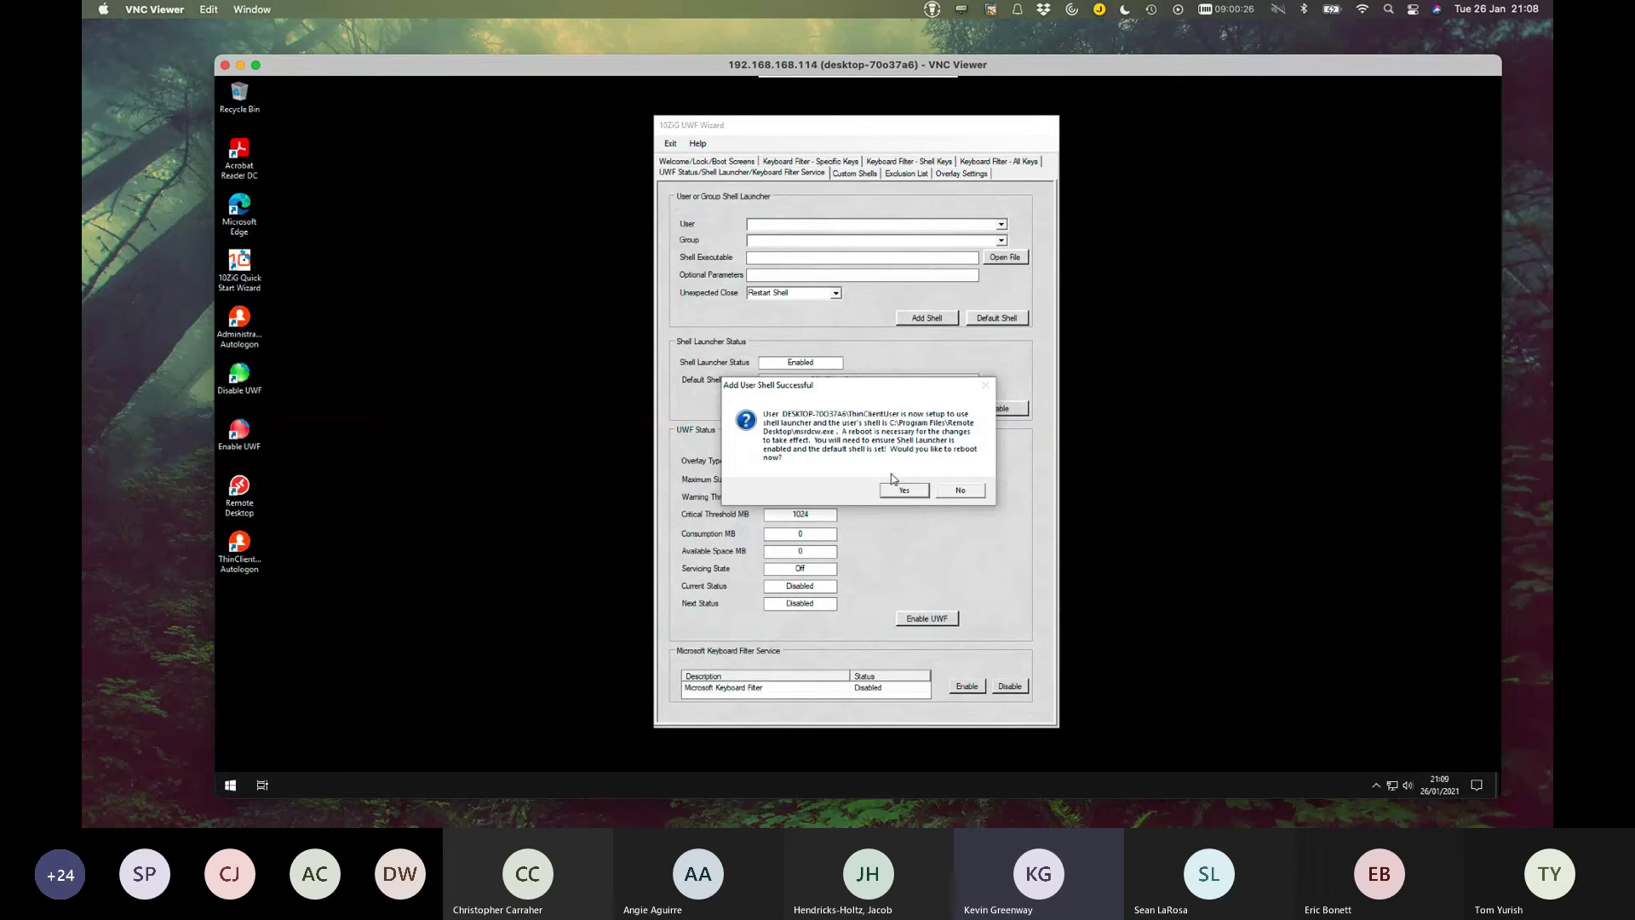
pyautogui.click(957, 492)
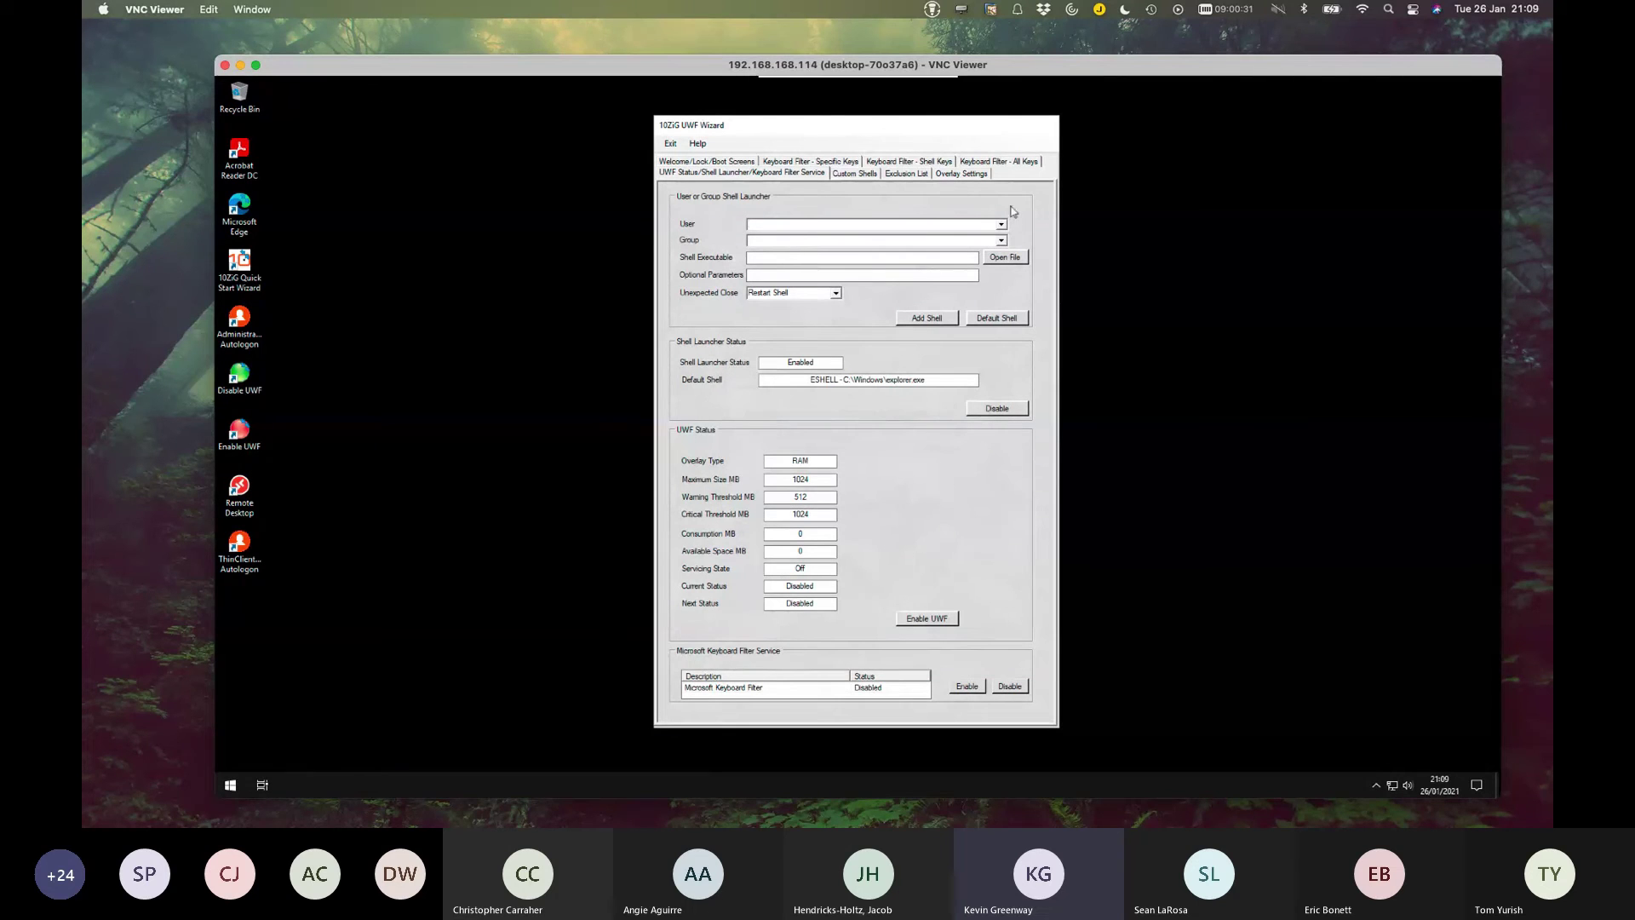
# Exit the UWF wizard and run the ThinClient Autologon desktop shortcut.
pyautogui.click(670, 143)
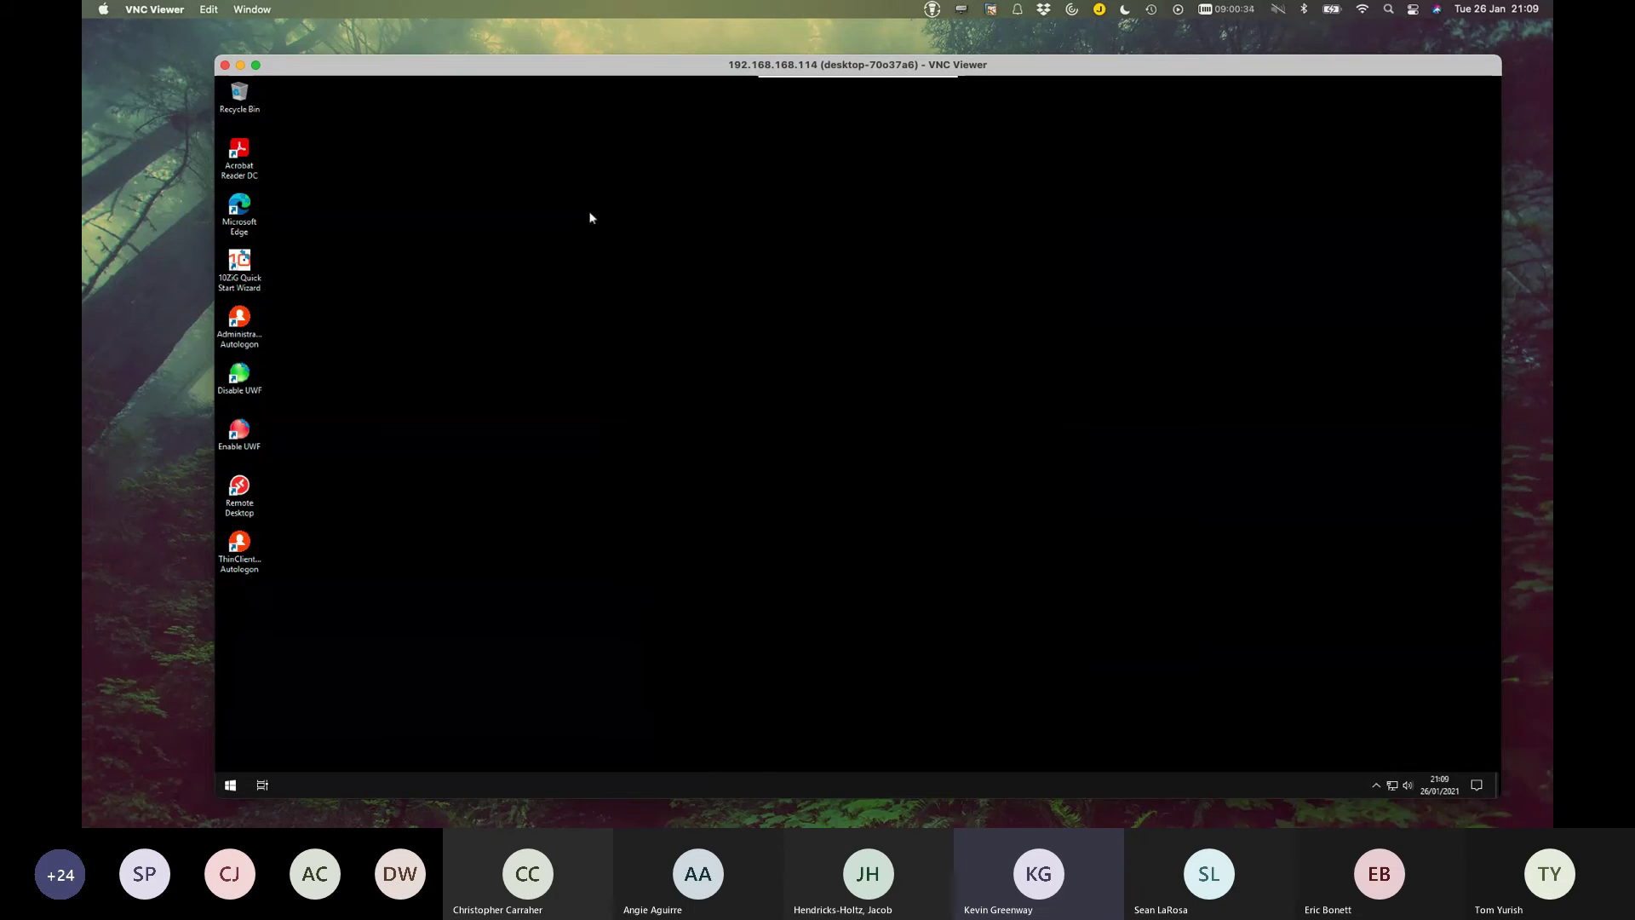
pyautogui.click(254, 554)
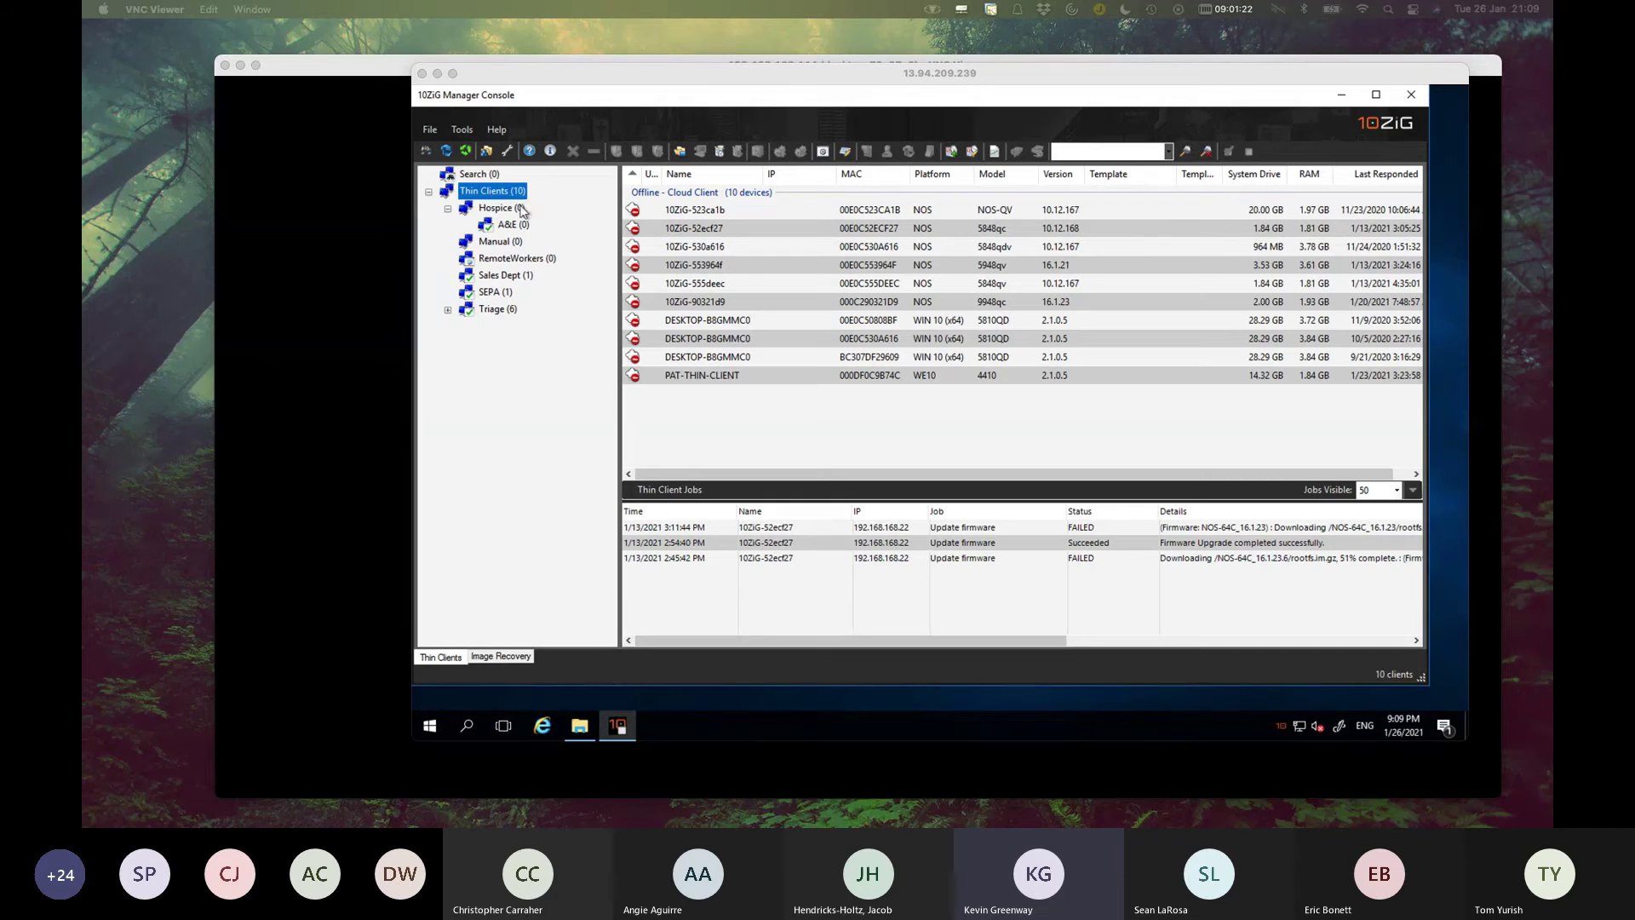
# List the ten offline thin clients under Hospice > Thin Clients (10), then minimize the Remote Desktop window.
pyautogui.click(509, 207)
pyautogui.click(511, 192)
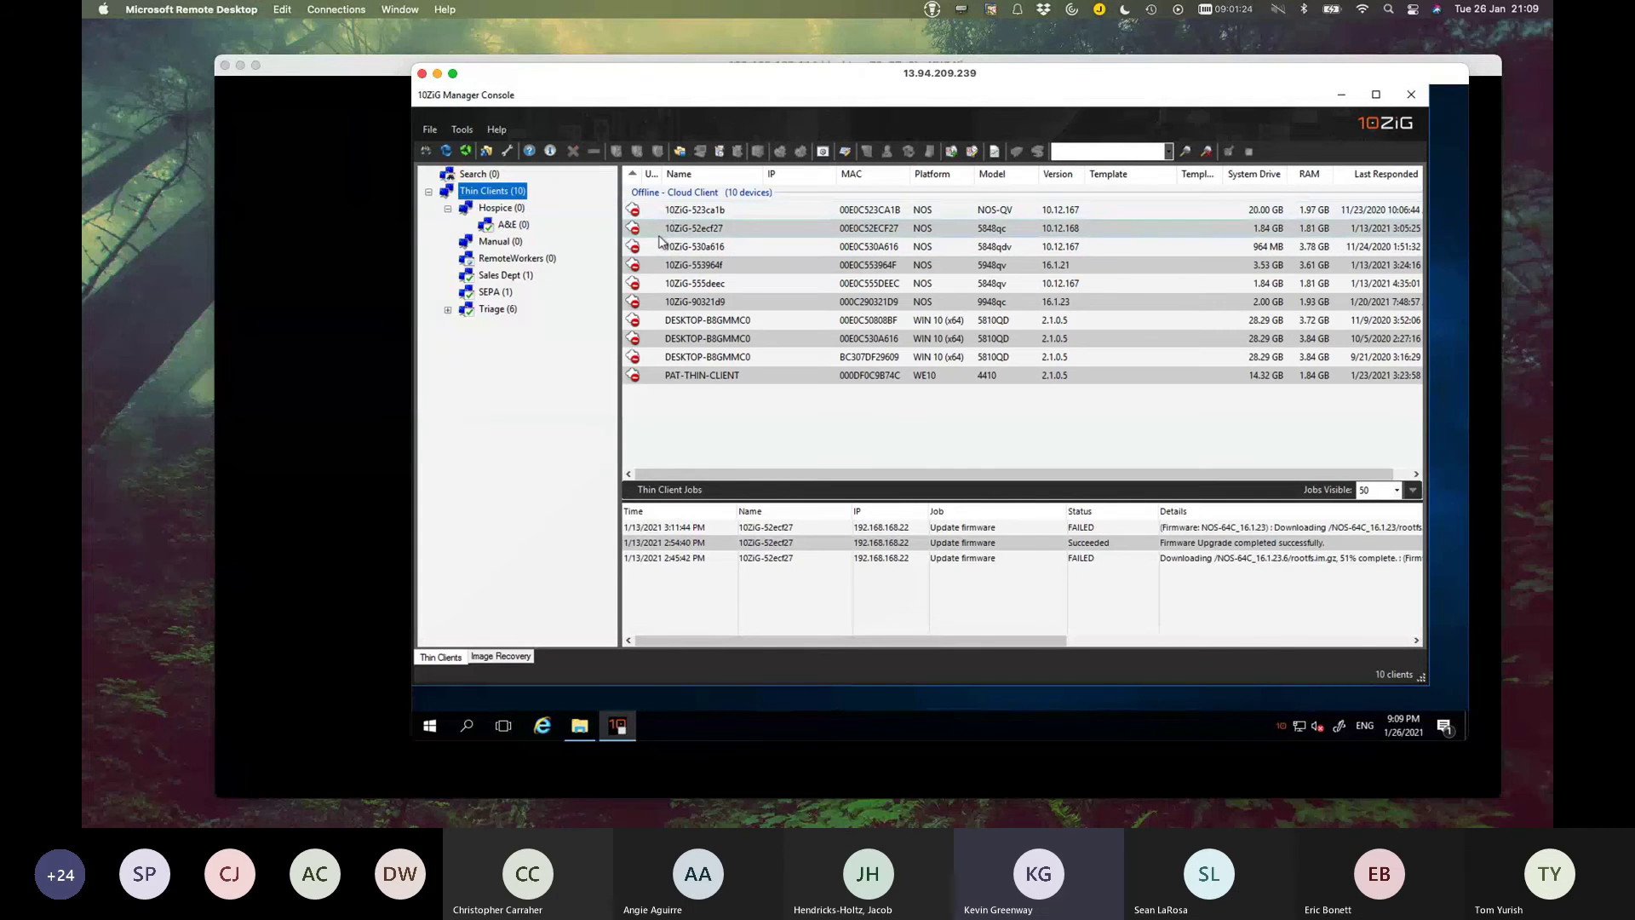
pyautogui.click(437, 74)
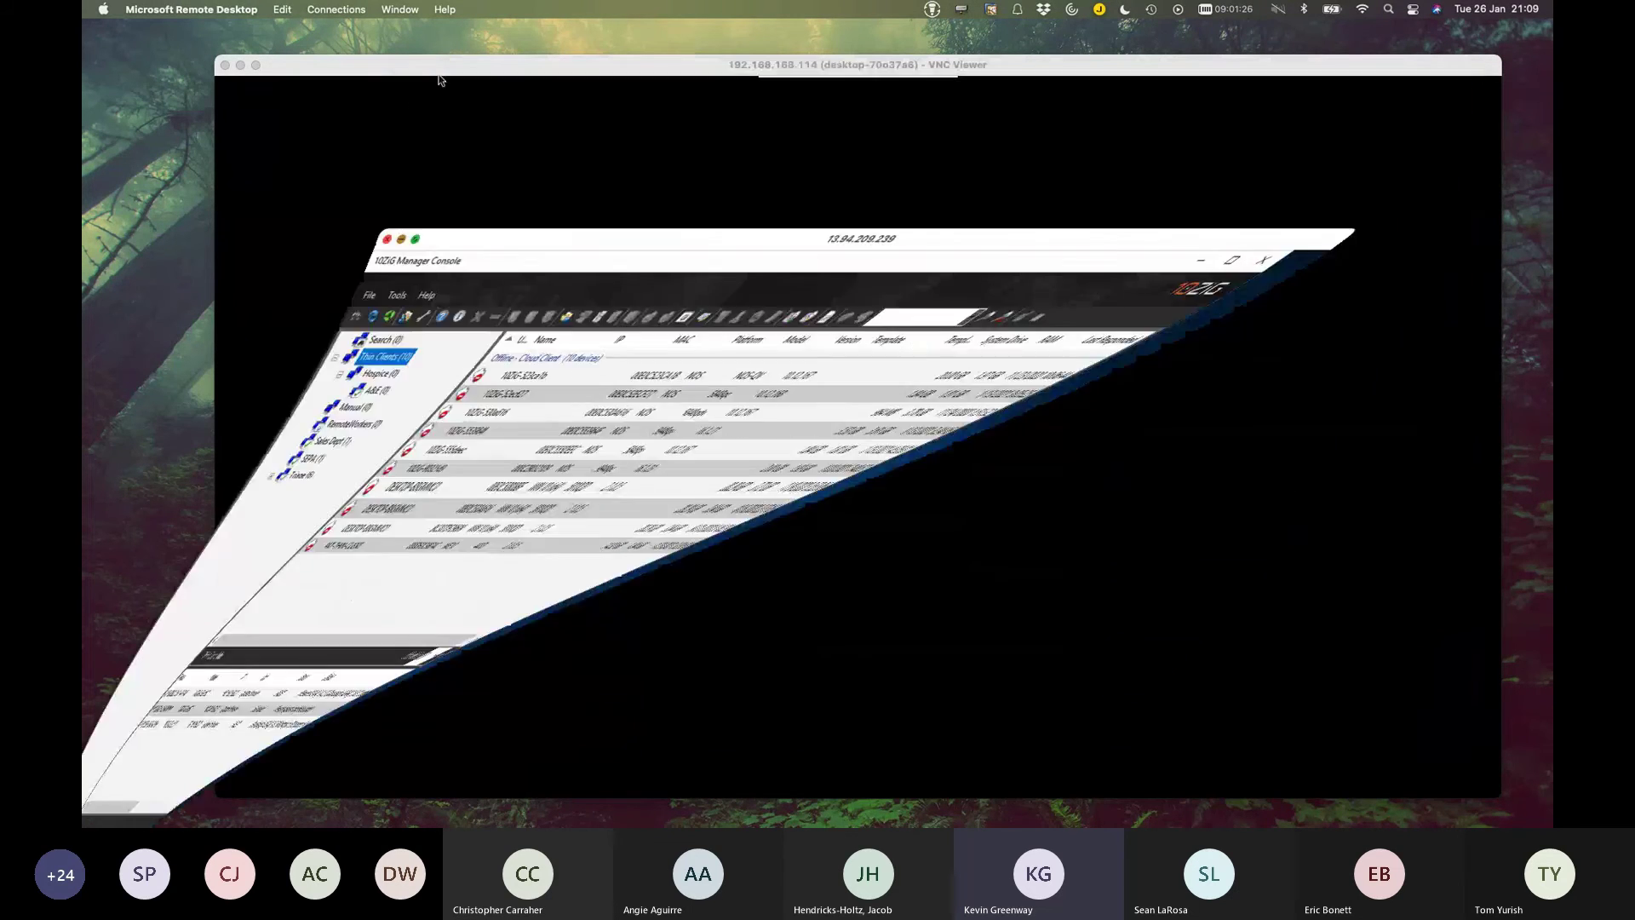
# Bring the VNC Viewer window back into focus and rearrange it beside the Remote Desktop client.
pyautogui.click(225, 66)
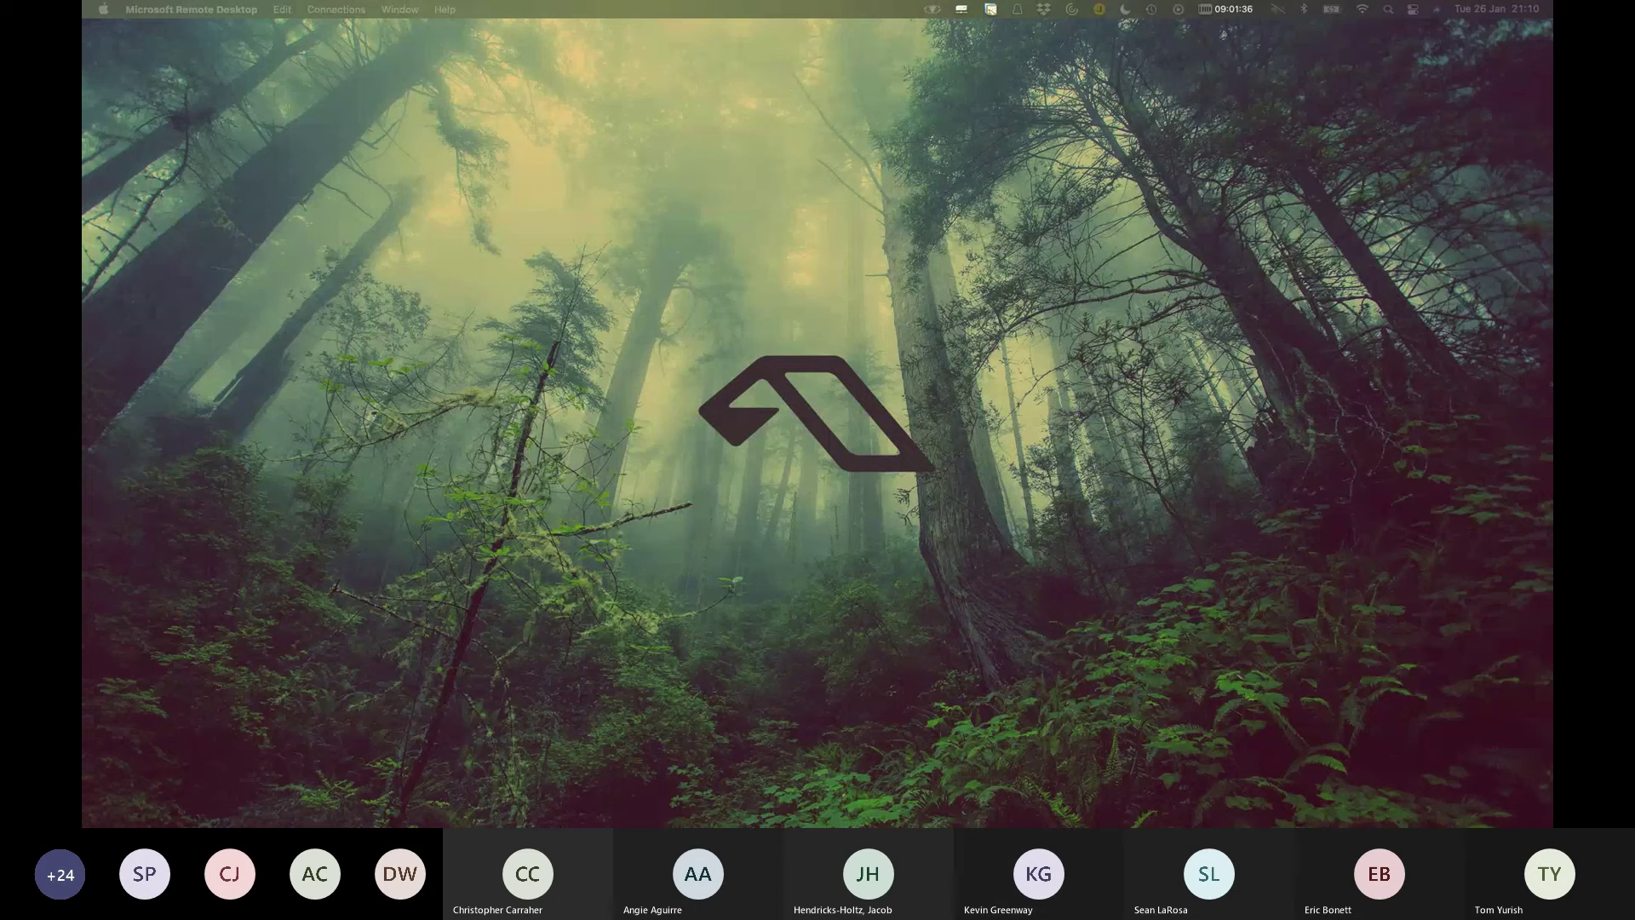
pyautogui.press('super+Tab')
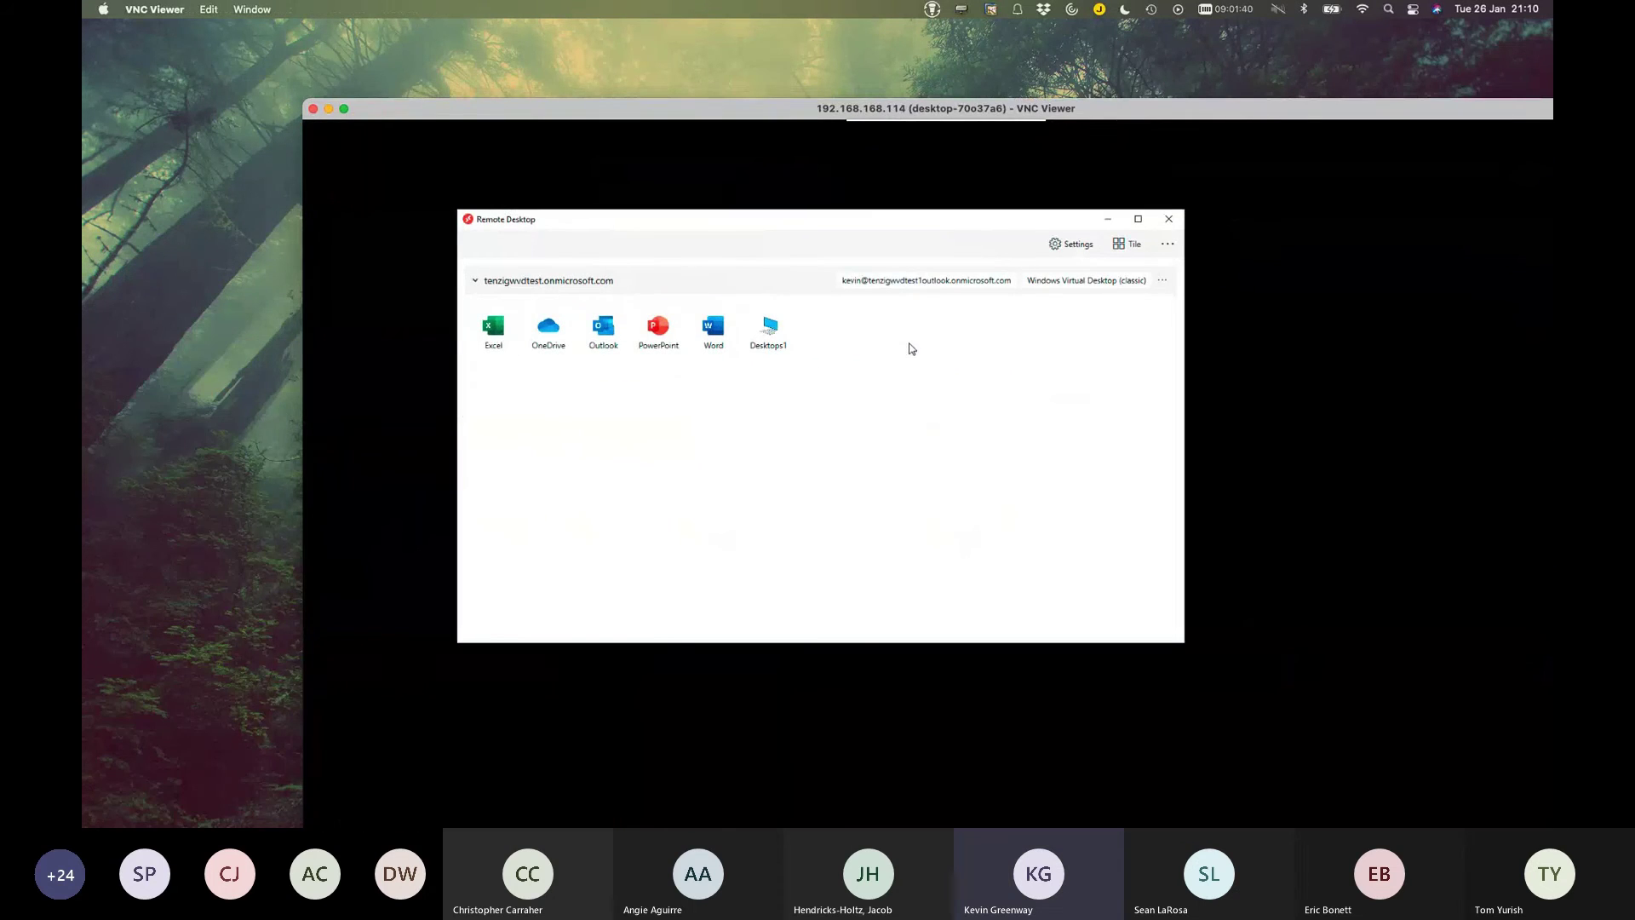
pyautogui.moveTo(642, 109); pyautogui.dragTo(576, 43)
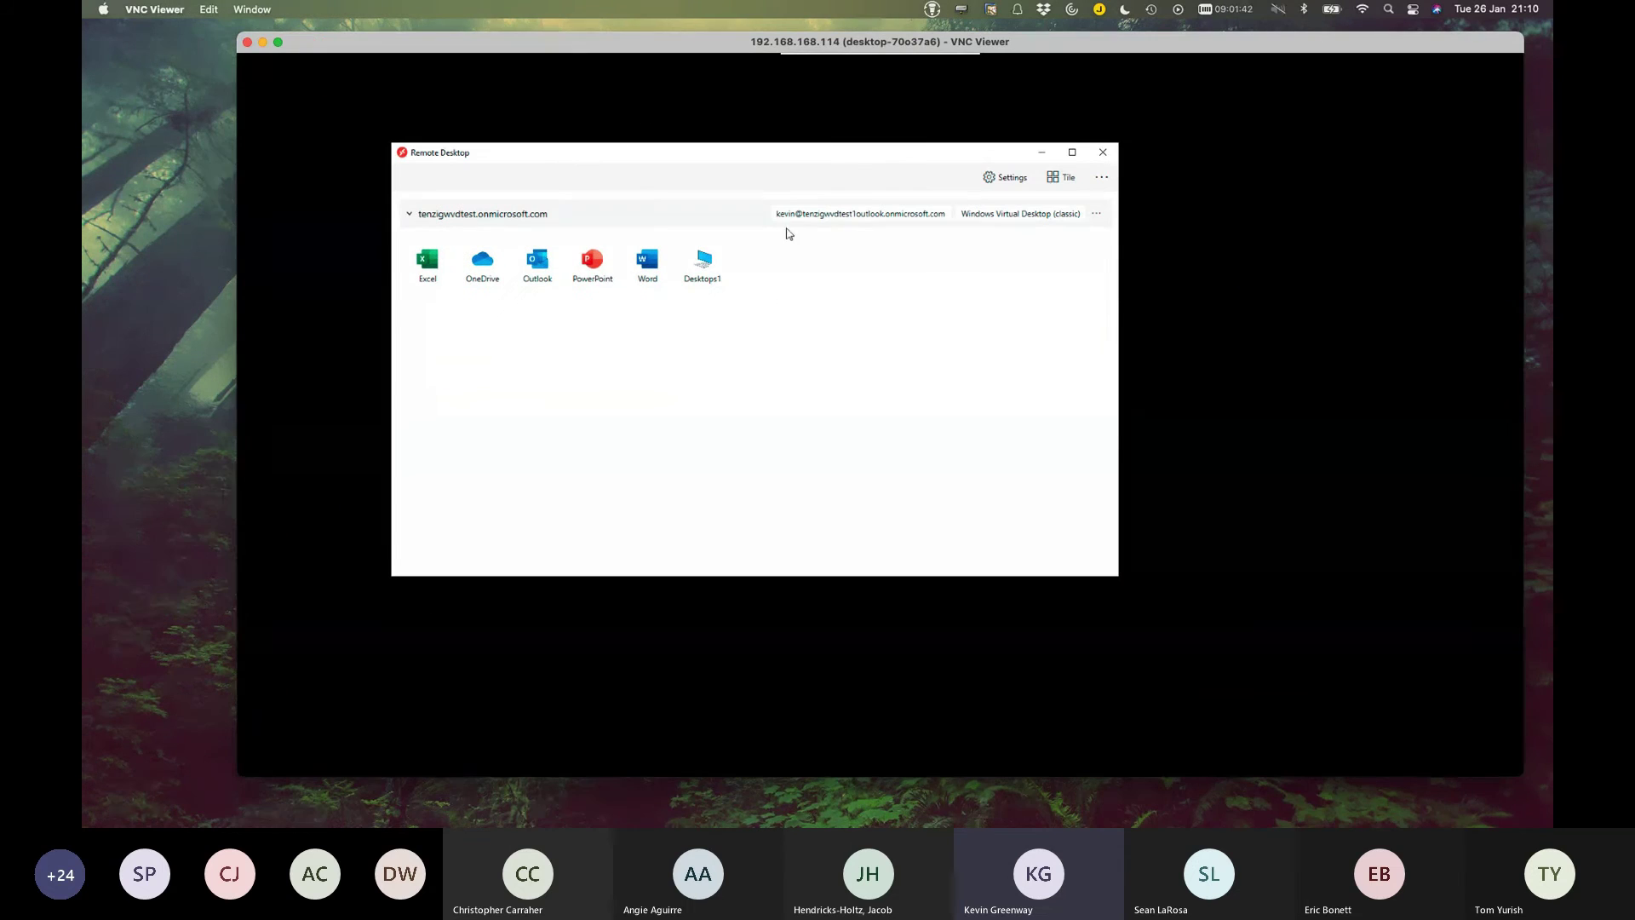
pyautogui.moveTo(863, 156); pyautogui.dragTo(979, 163)
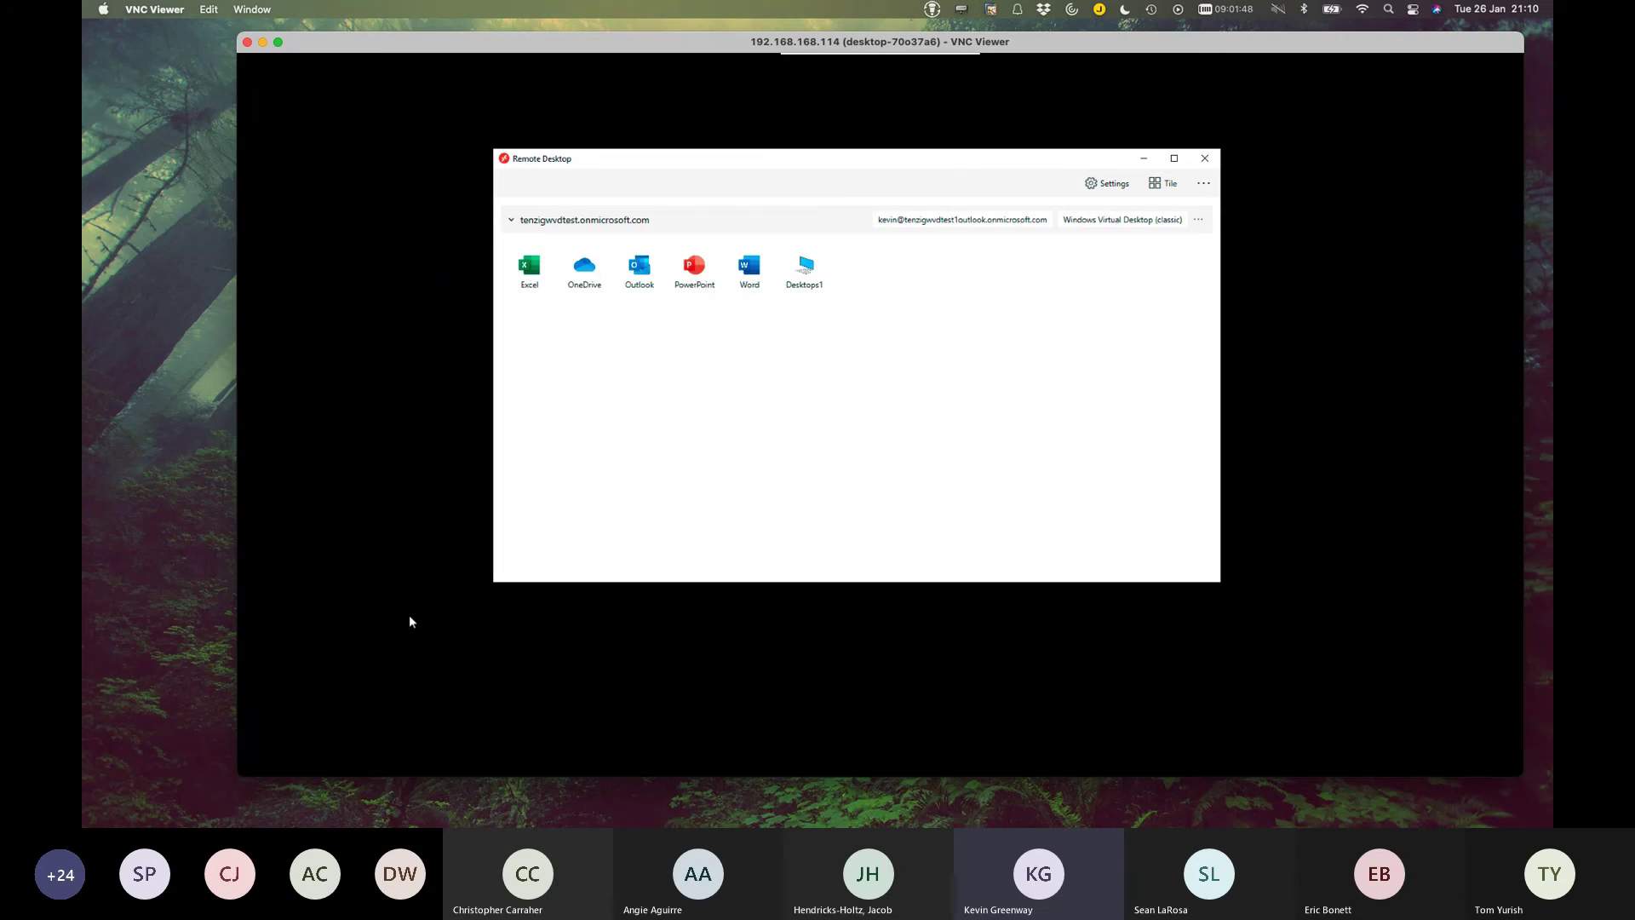
# Launch the Desktops1 virtual desktop and sign in with the account password.
pyautogui.click(812, 273)
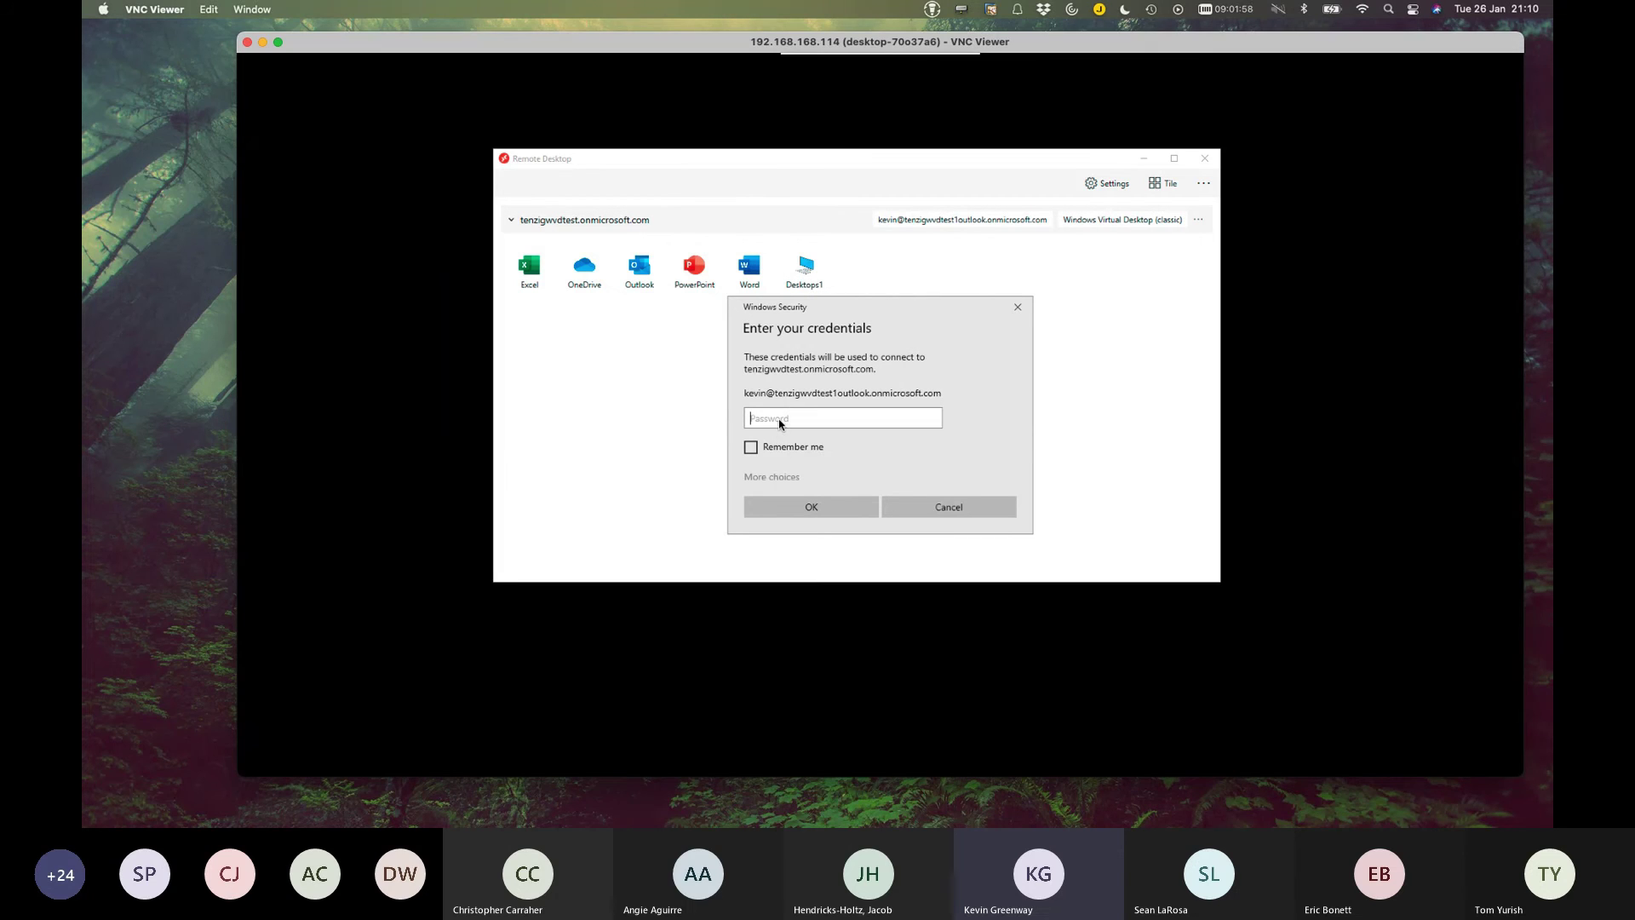
pyautogui.write('•••••••••••••')
pyautogui.press('Return')
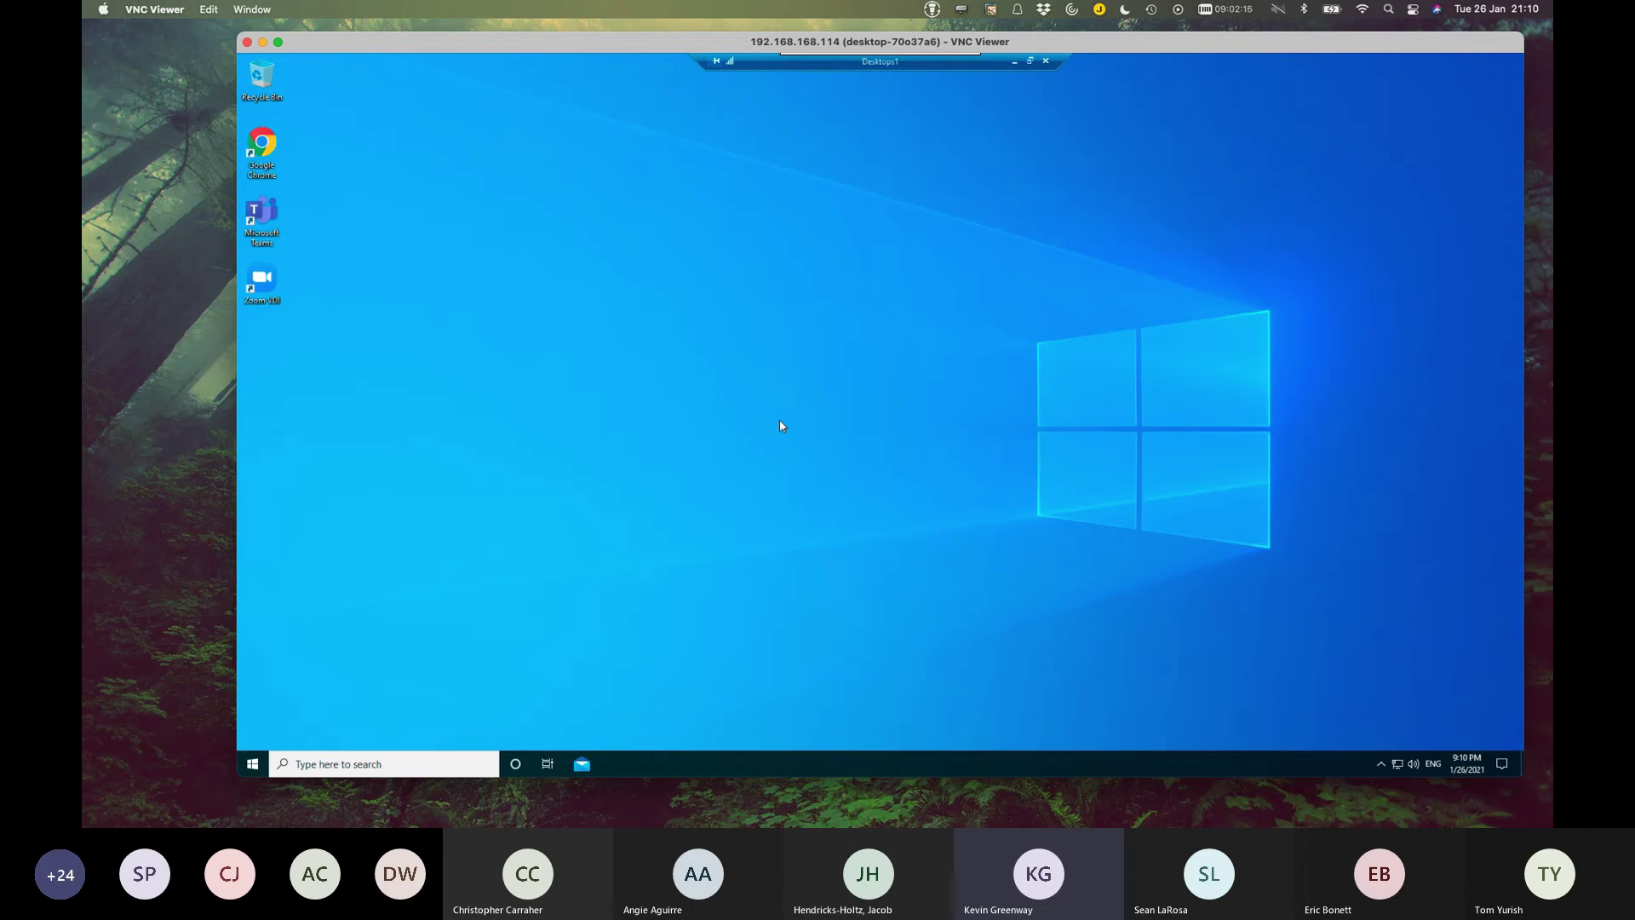
# Show the hidden notification-area icons in the Desktops1 session's tray.
pyautogui.click(1381, 764)
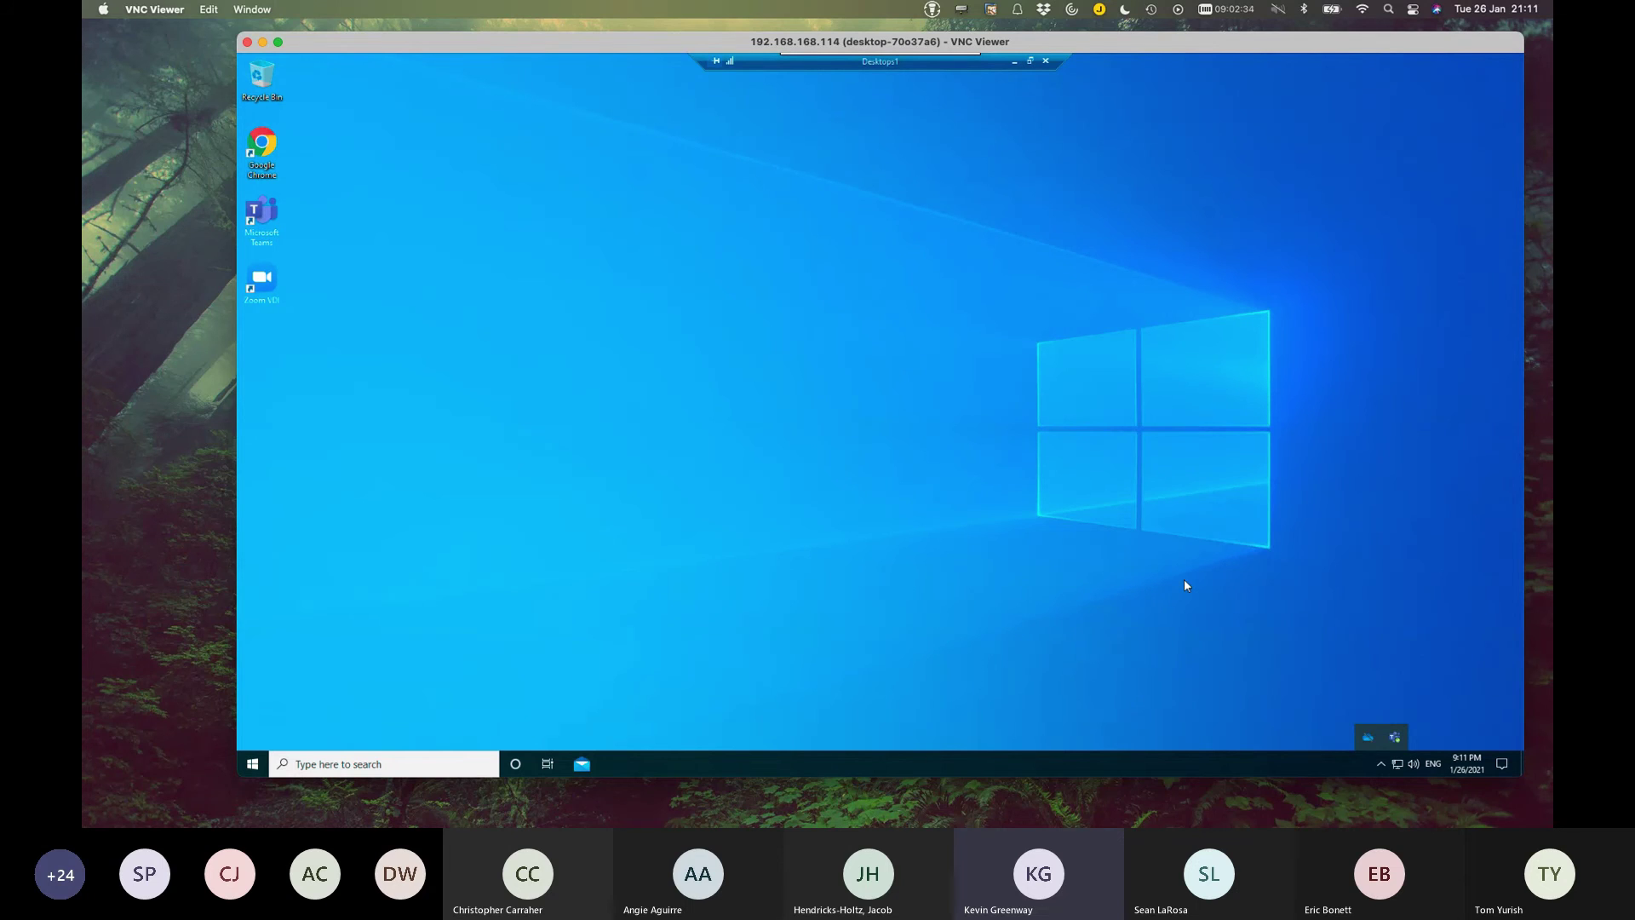
# Disconnect from the Desktops1 session and confirm the disconnection with OK.
pyautogui.click(1047, 62)
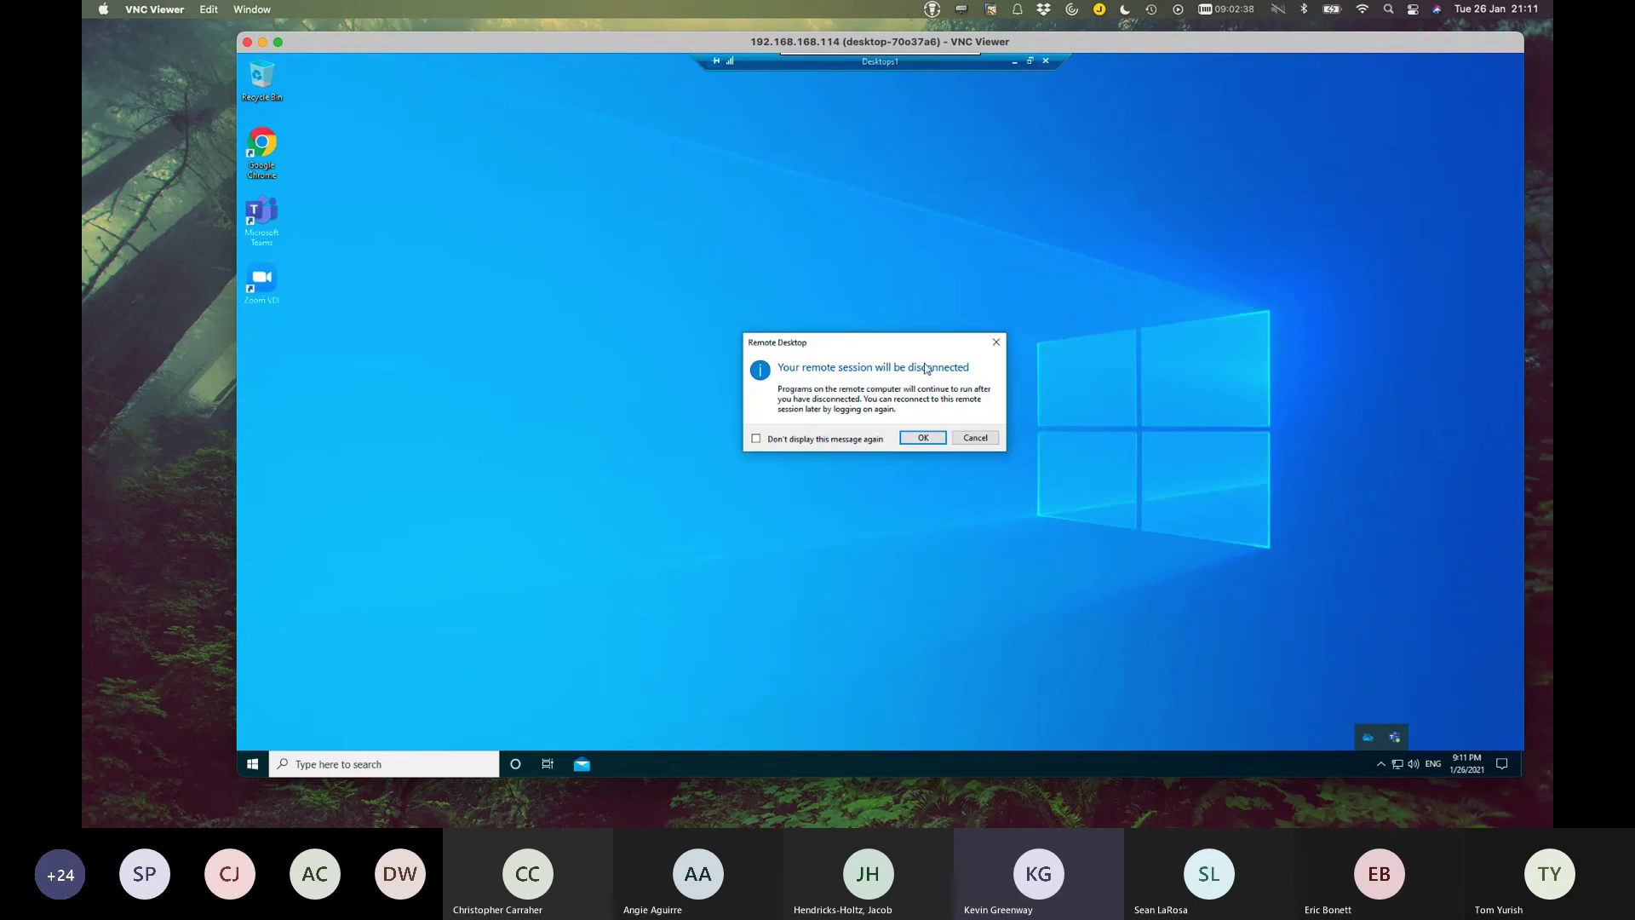
pyautogui.click(923, 438)
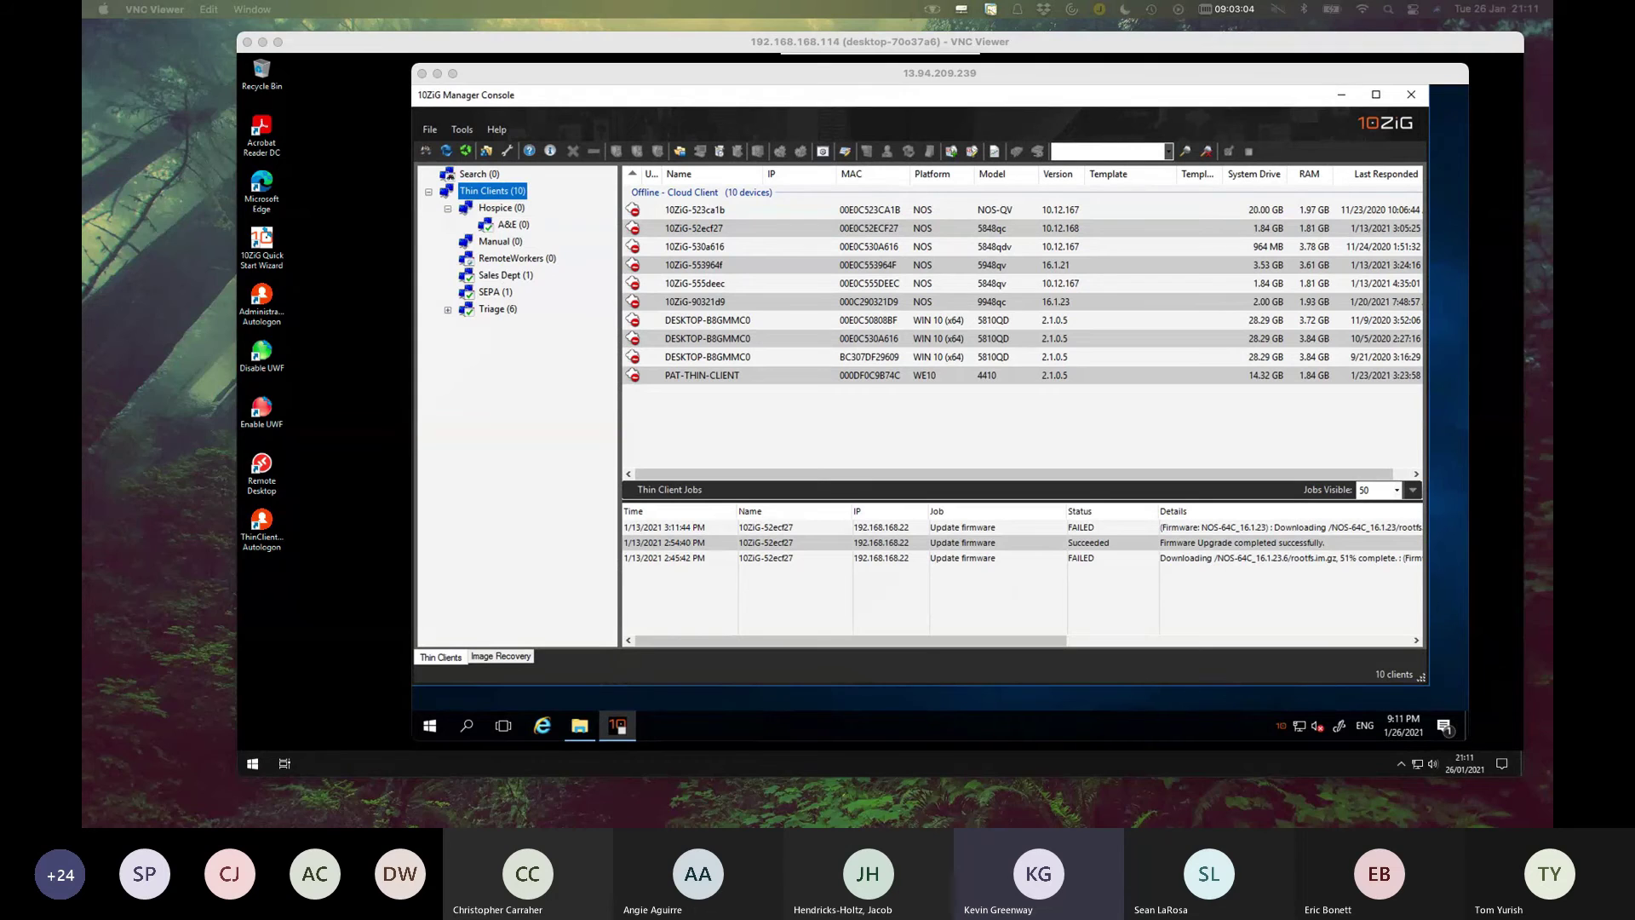
# Bring the web console forward and attempt a login with the first username and password.
pyautogui.press('super+Tab')
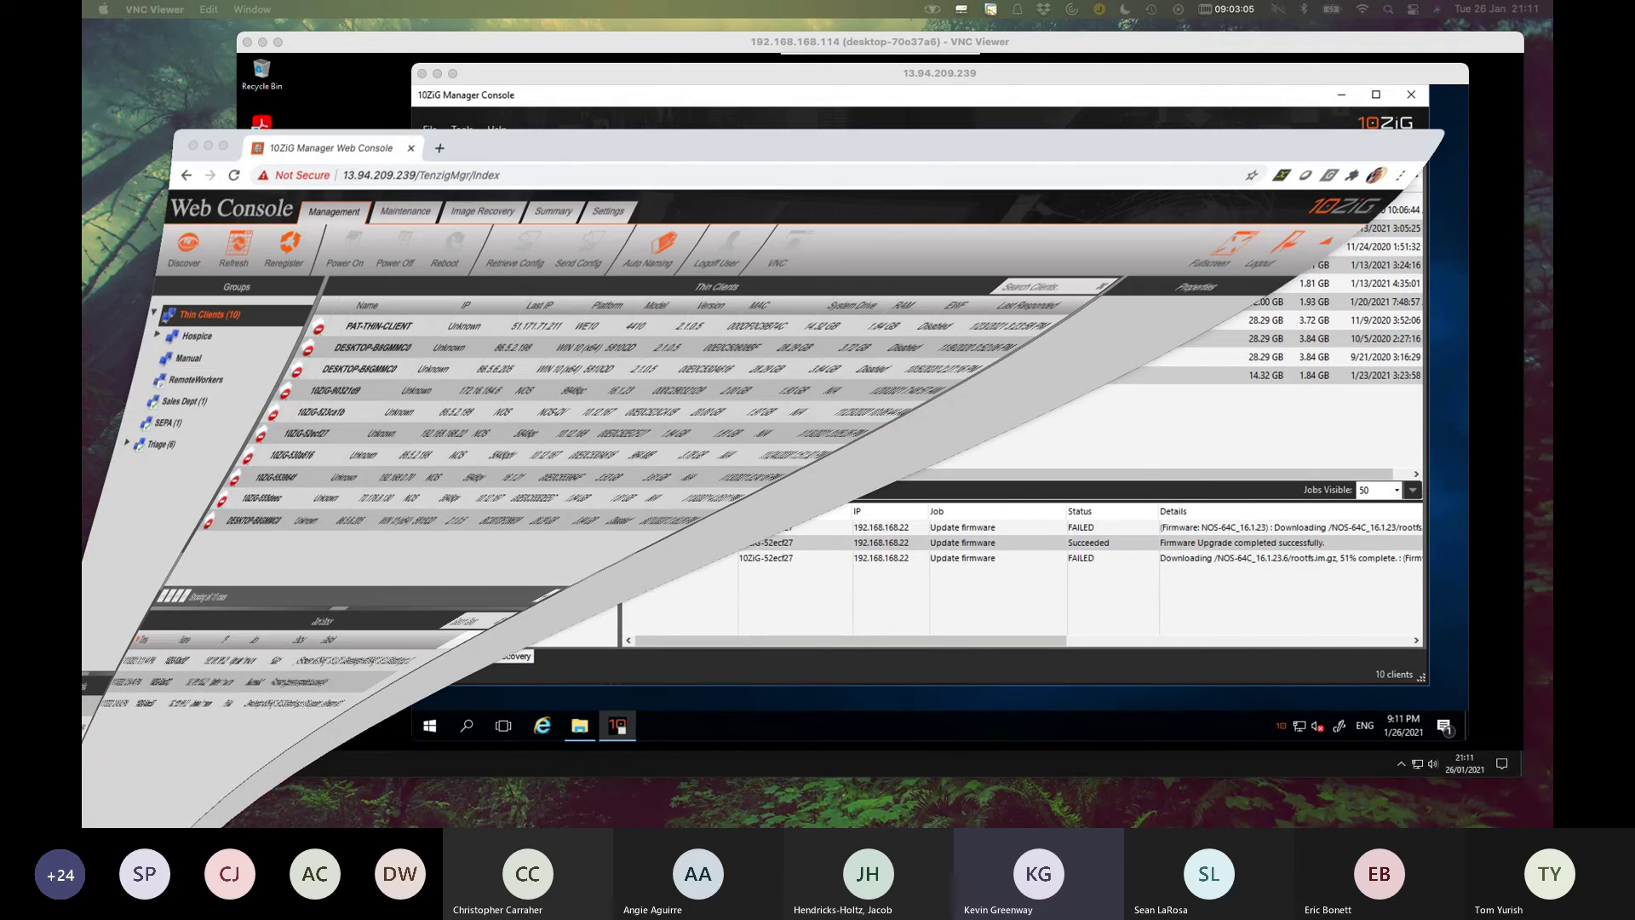
pyautogui.click(638, 552)
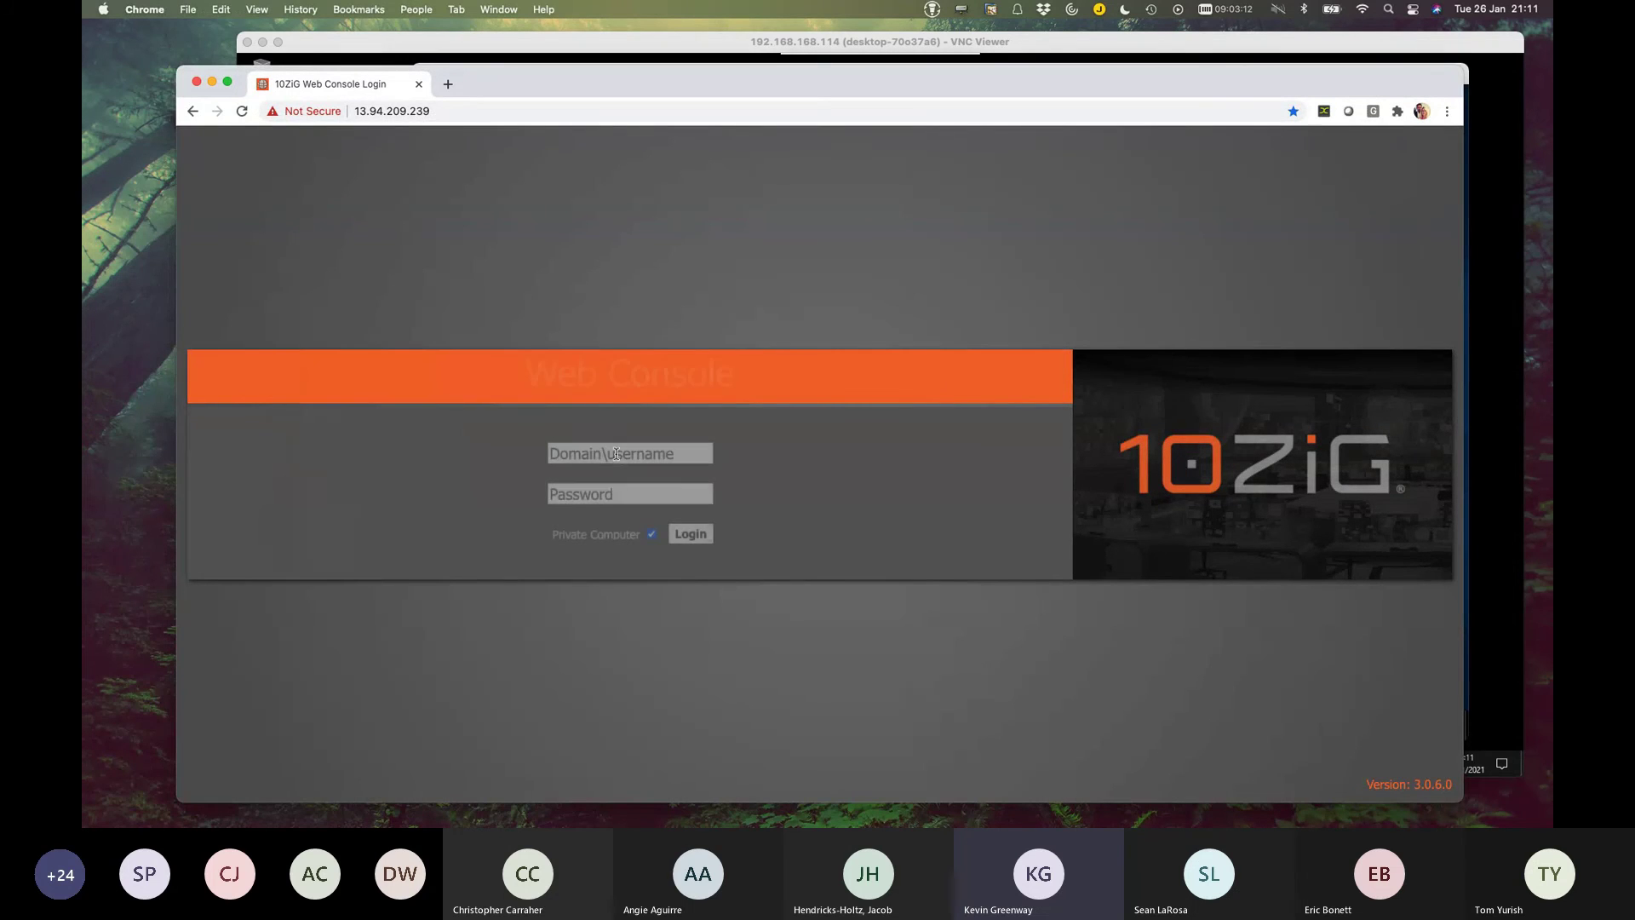
pyautogui.click(616, 454)
pyautogui.write('10z')
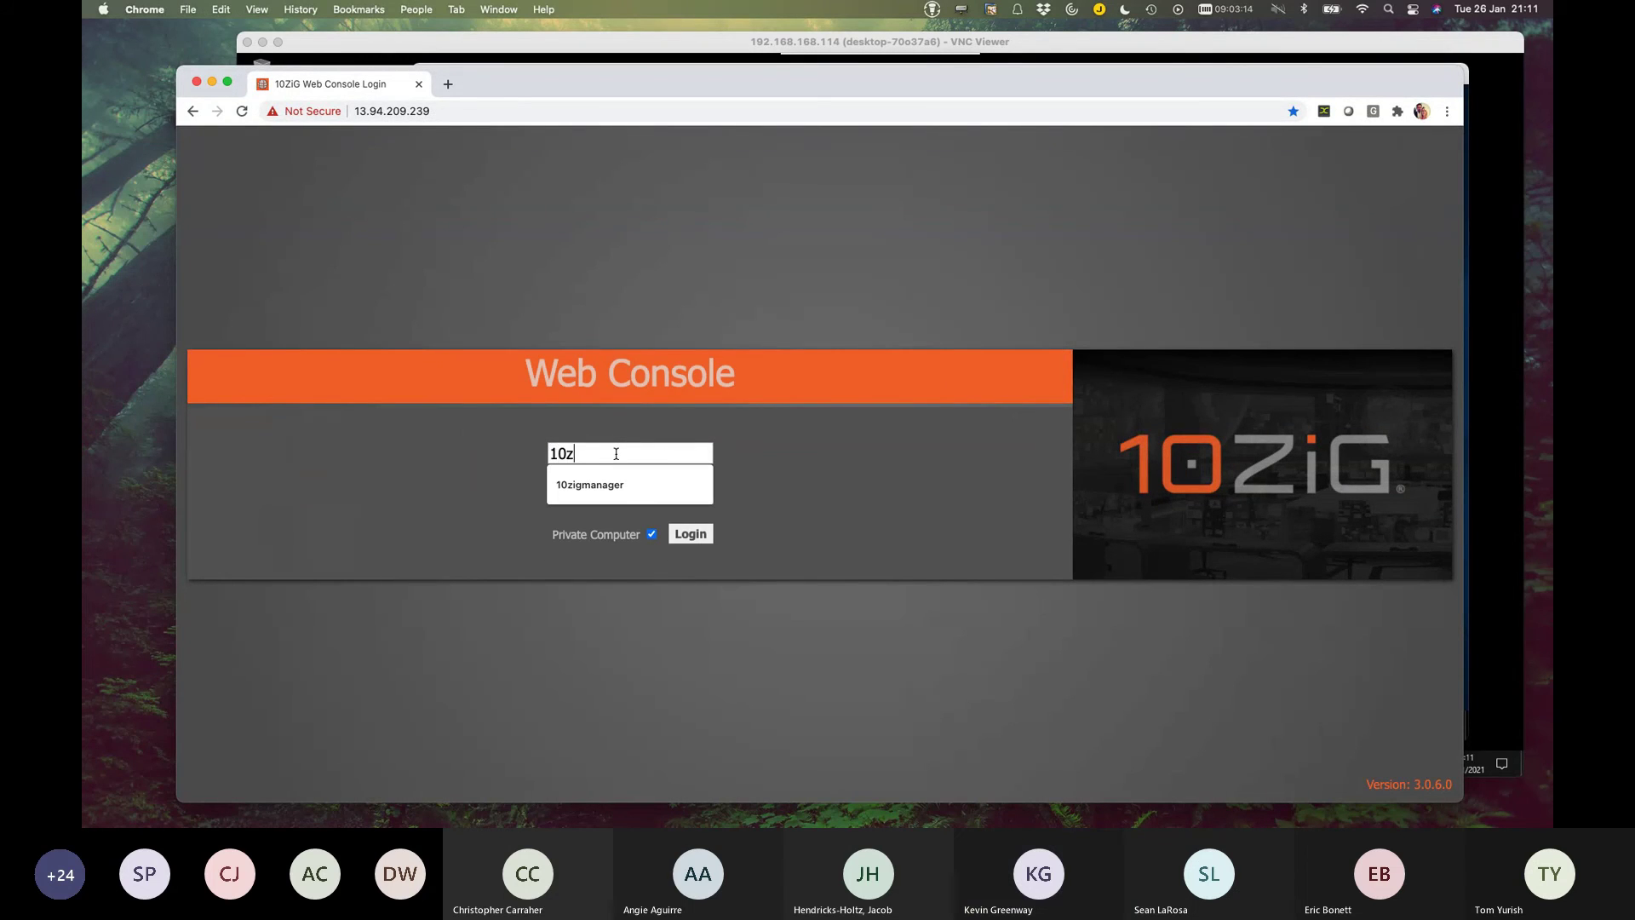
pyautogui.write('igtechnolo')
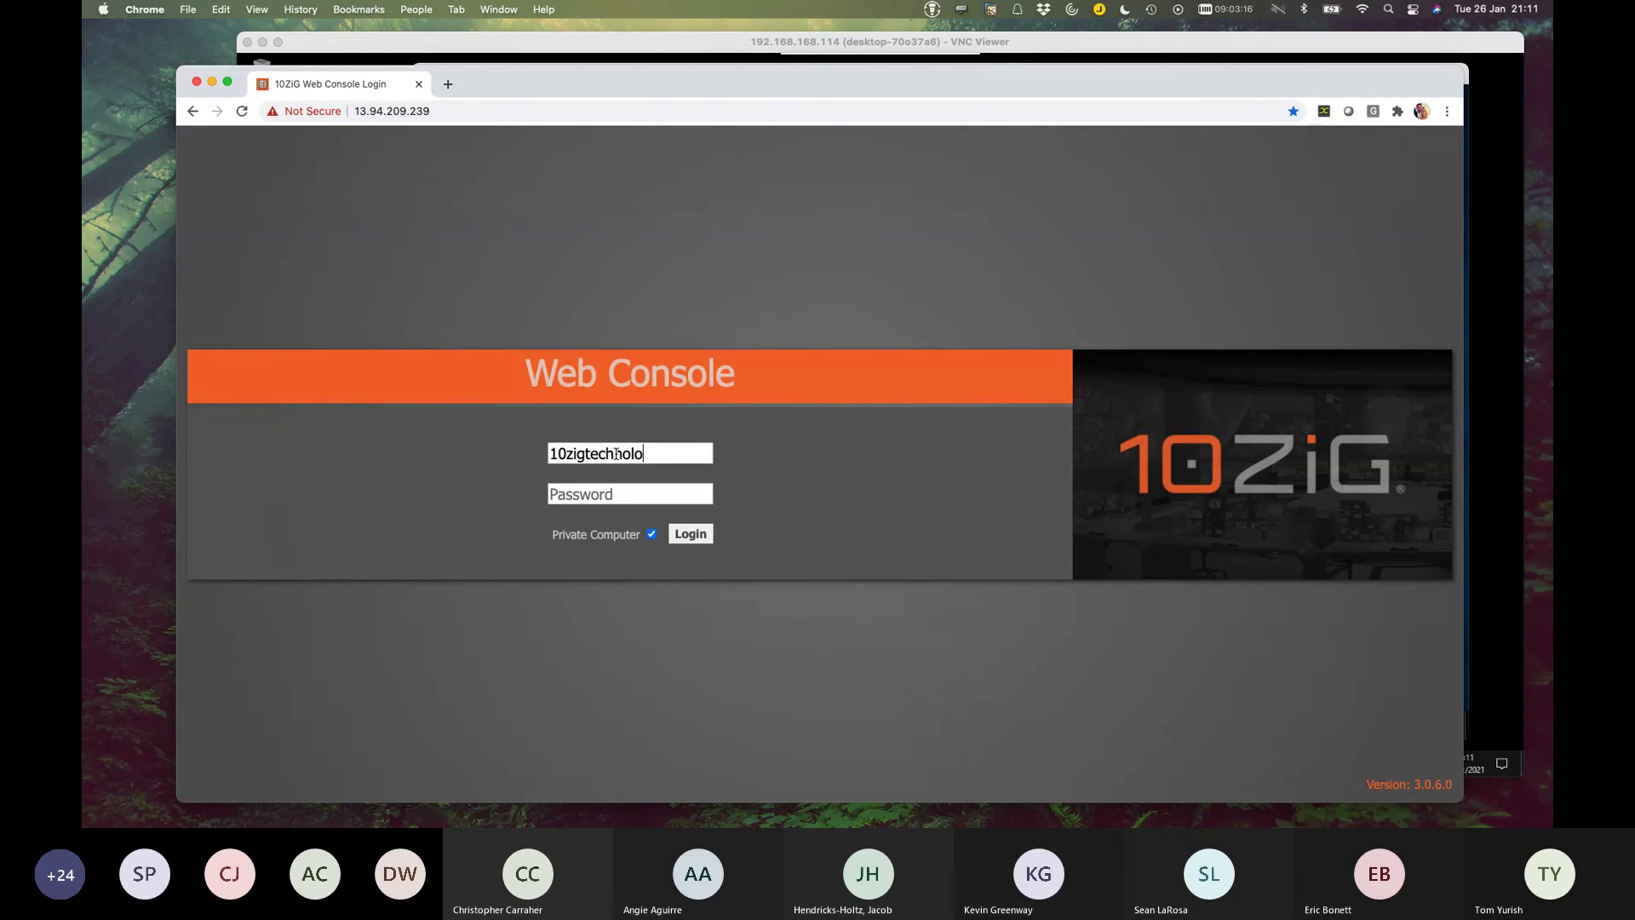
pyautogui.write('gy')
pyautogui.press('Tab')
pyautogui.write('•••••••••••••••')
pyautogui.press('Return')
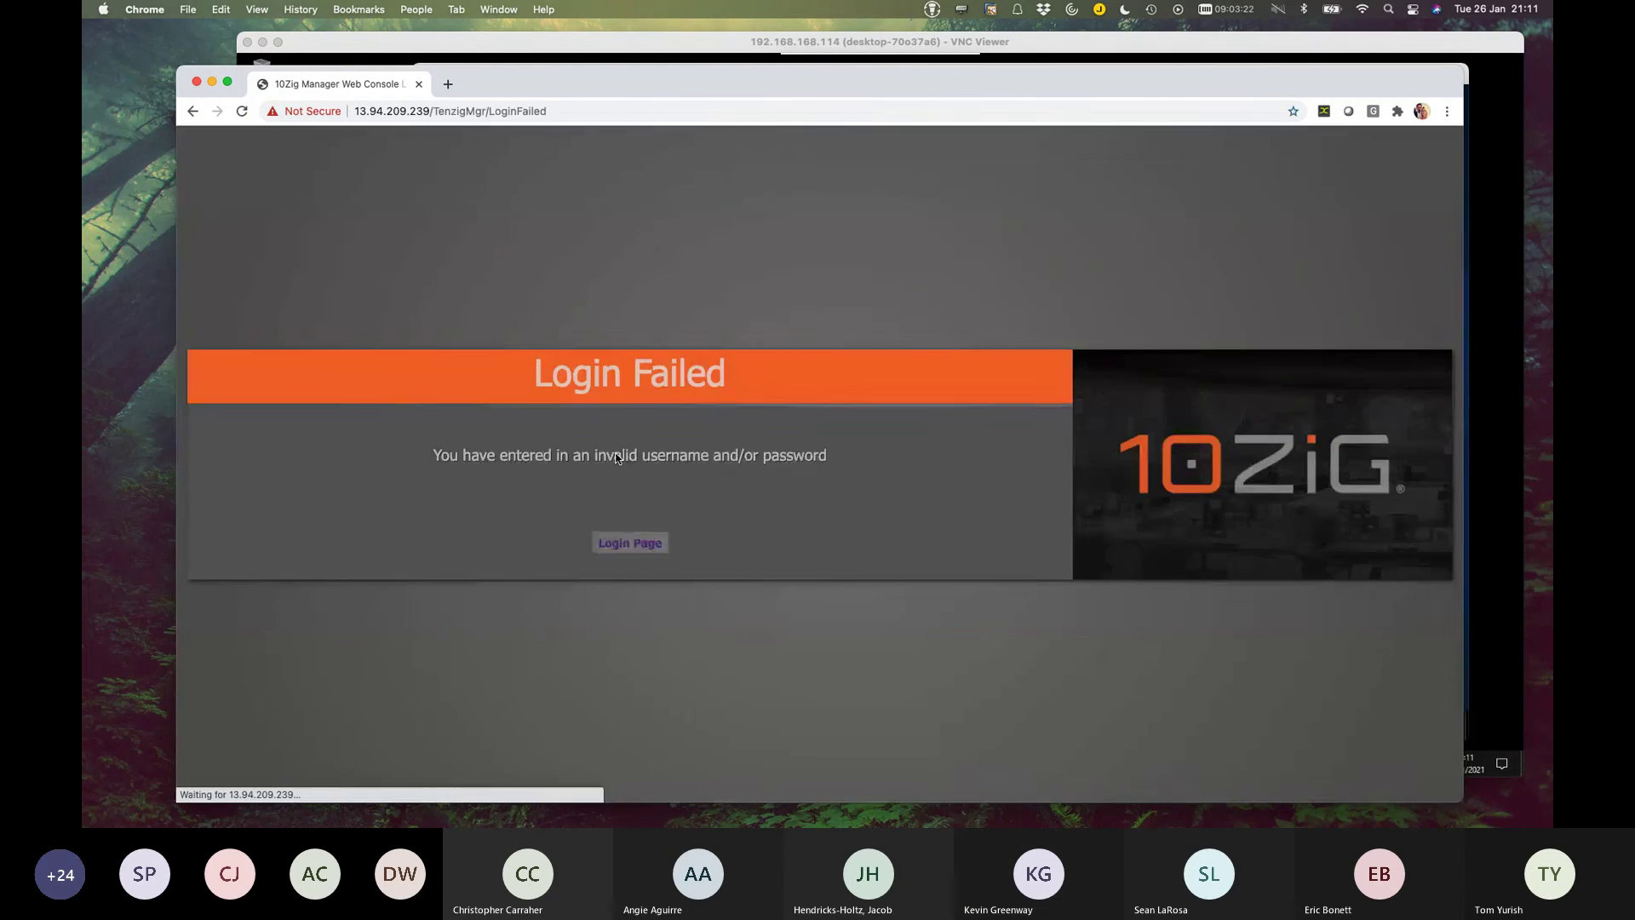
# Retry the web console login using the browser's saved username and the password.
pyautogui.click(635, 547)
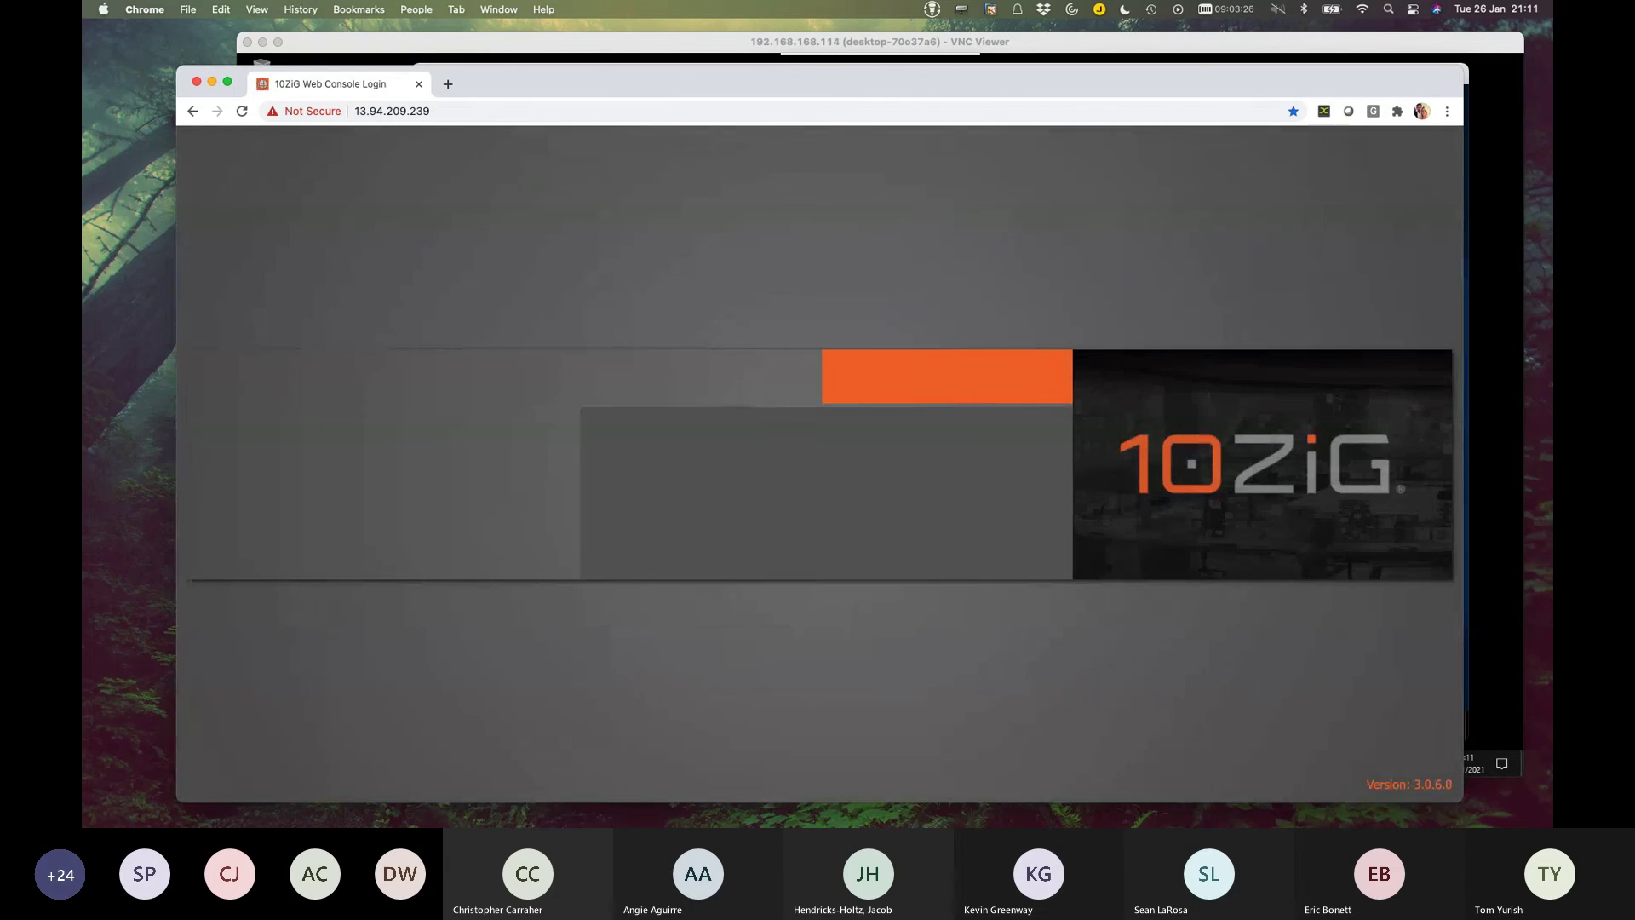
pyautogui.click(577, 454)
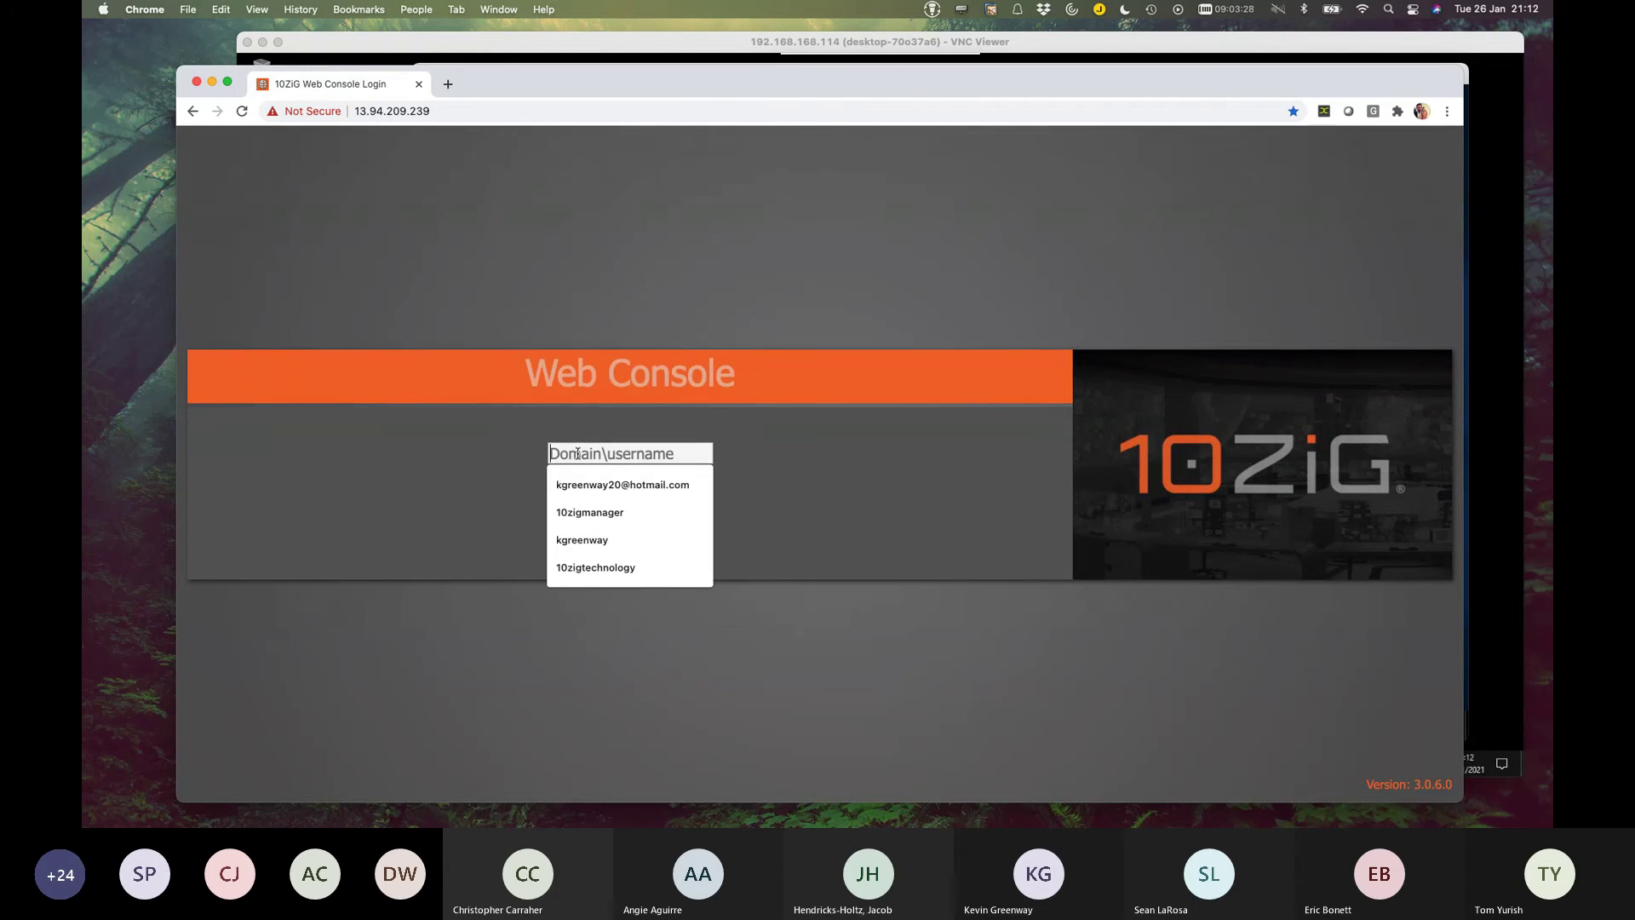
pyautogui.click(592, 567)
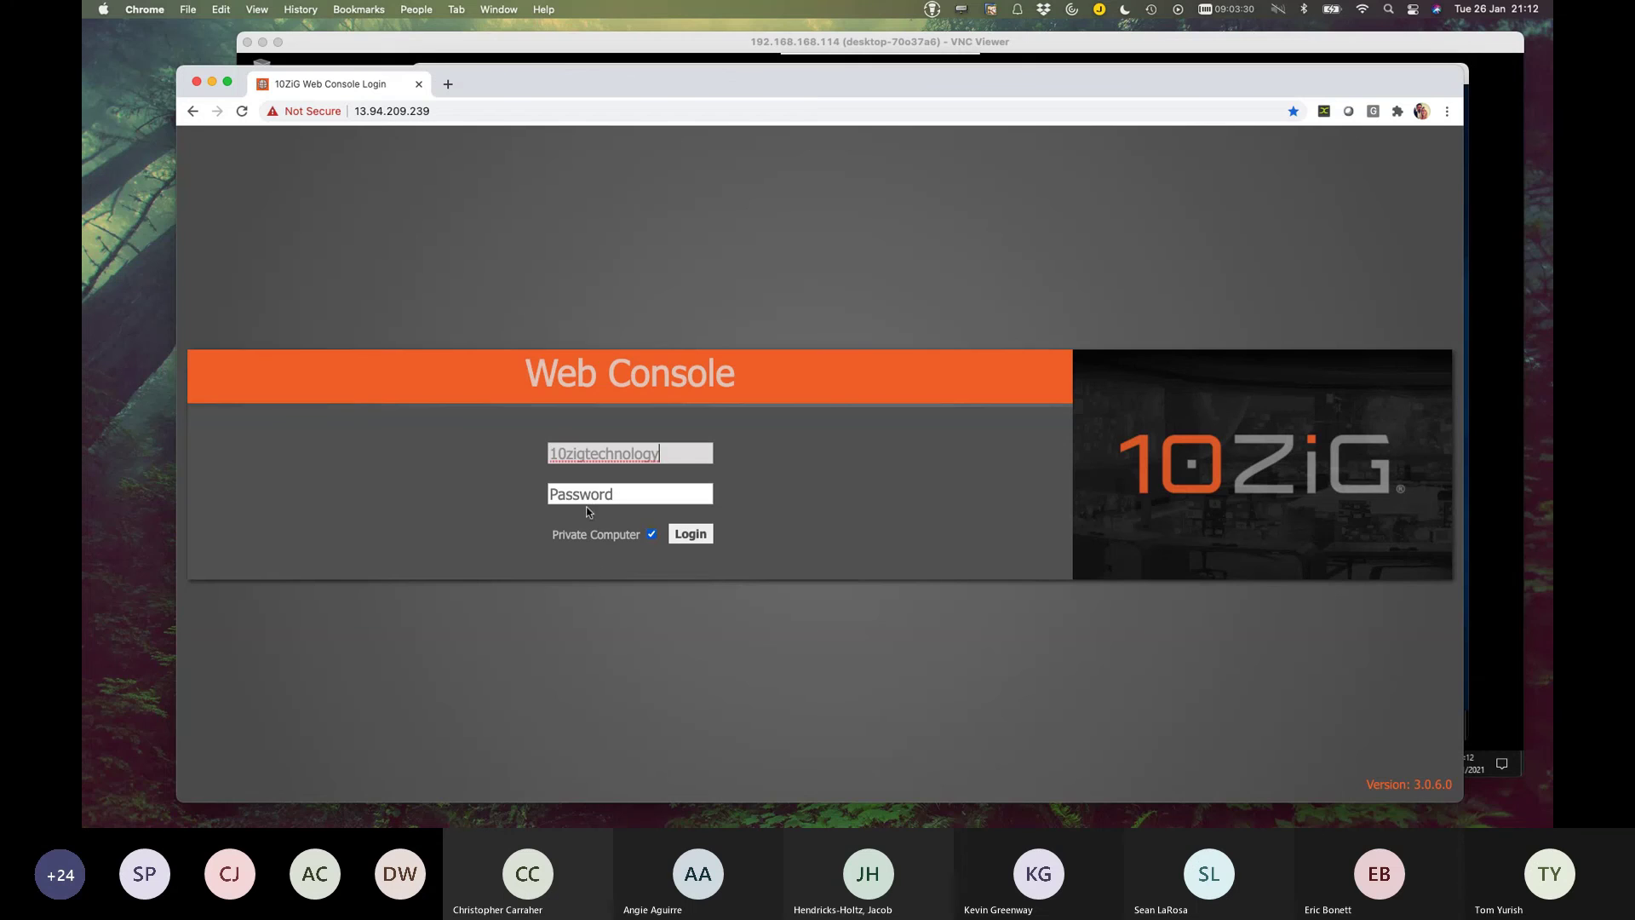
pyautogui.write('•••••••••••••••')
pyautogui.press('Return')
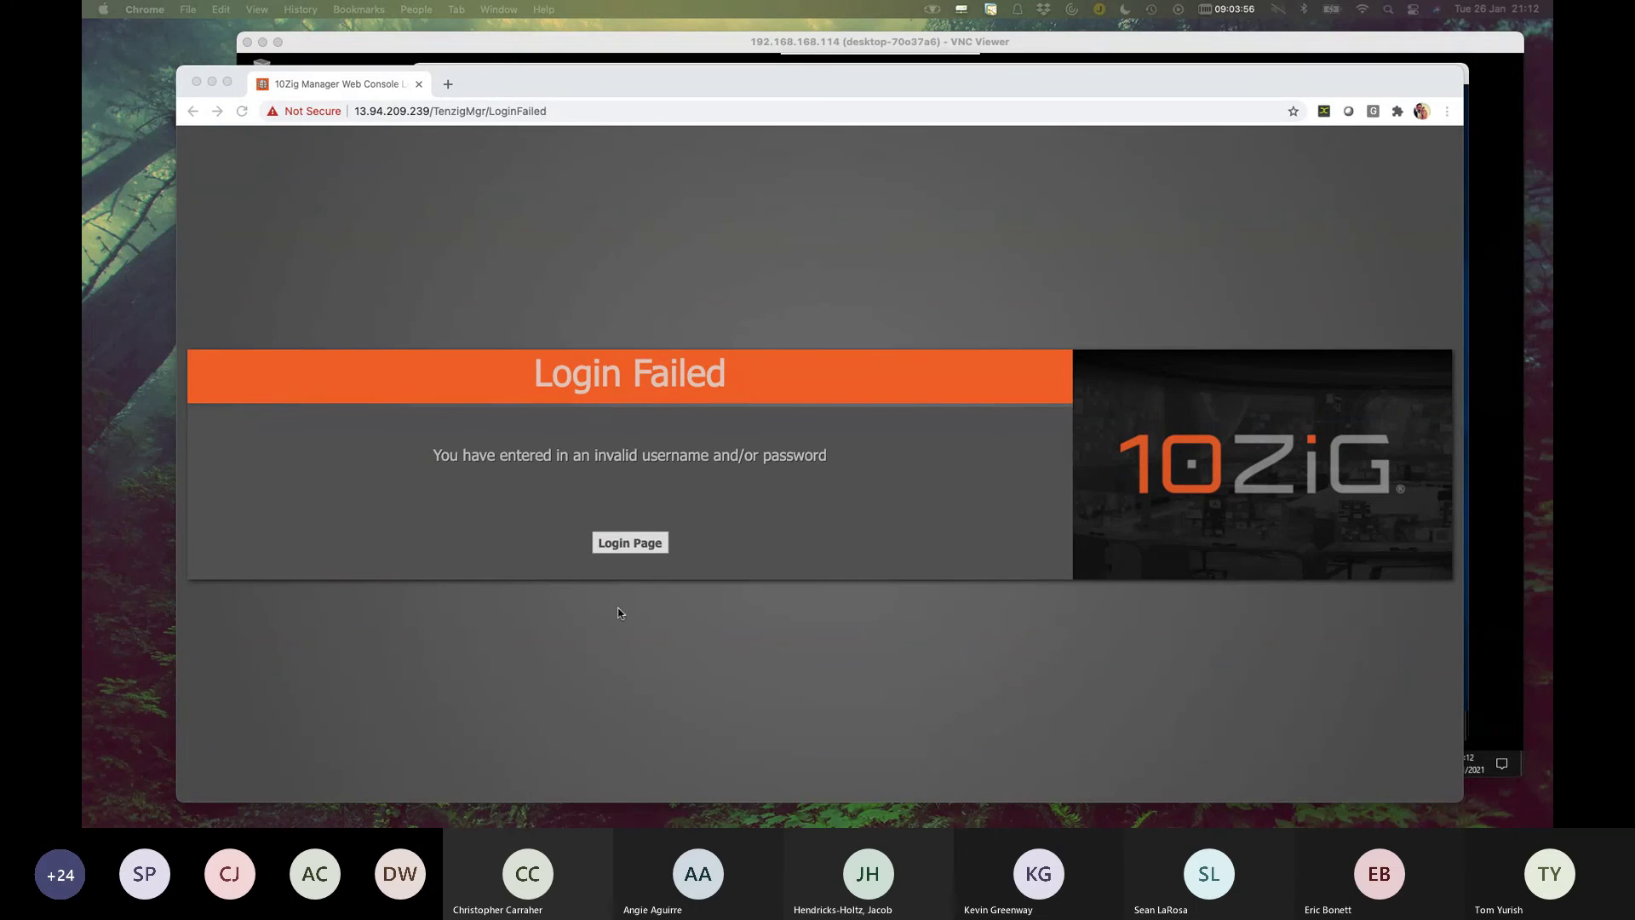
# Log in successfully with the manager username and its password.
pyautogui.click(650, 545)
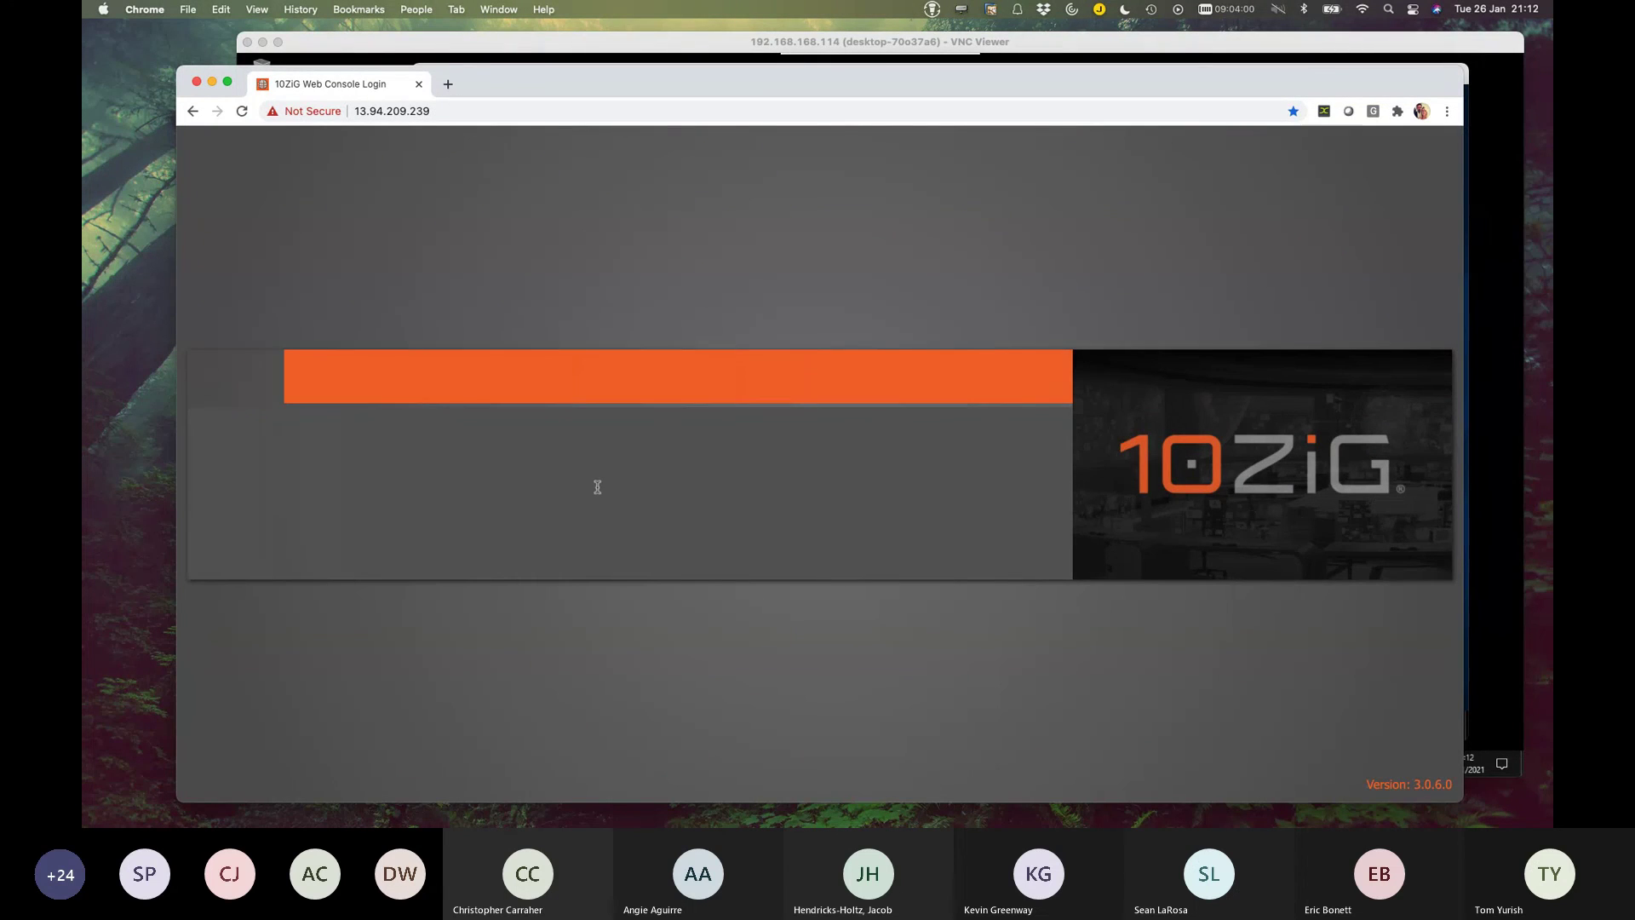
pyautogui.click(601, 454)
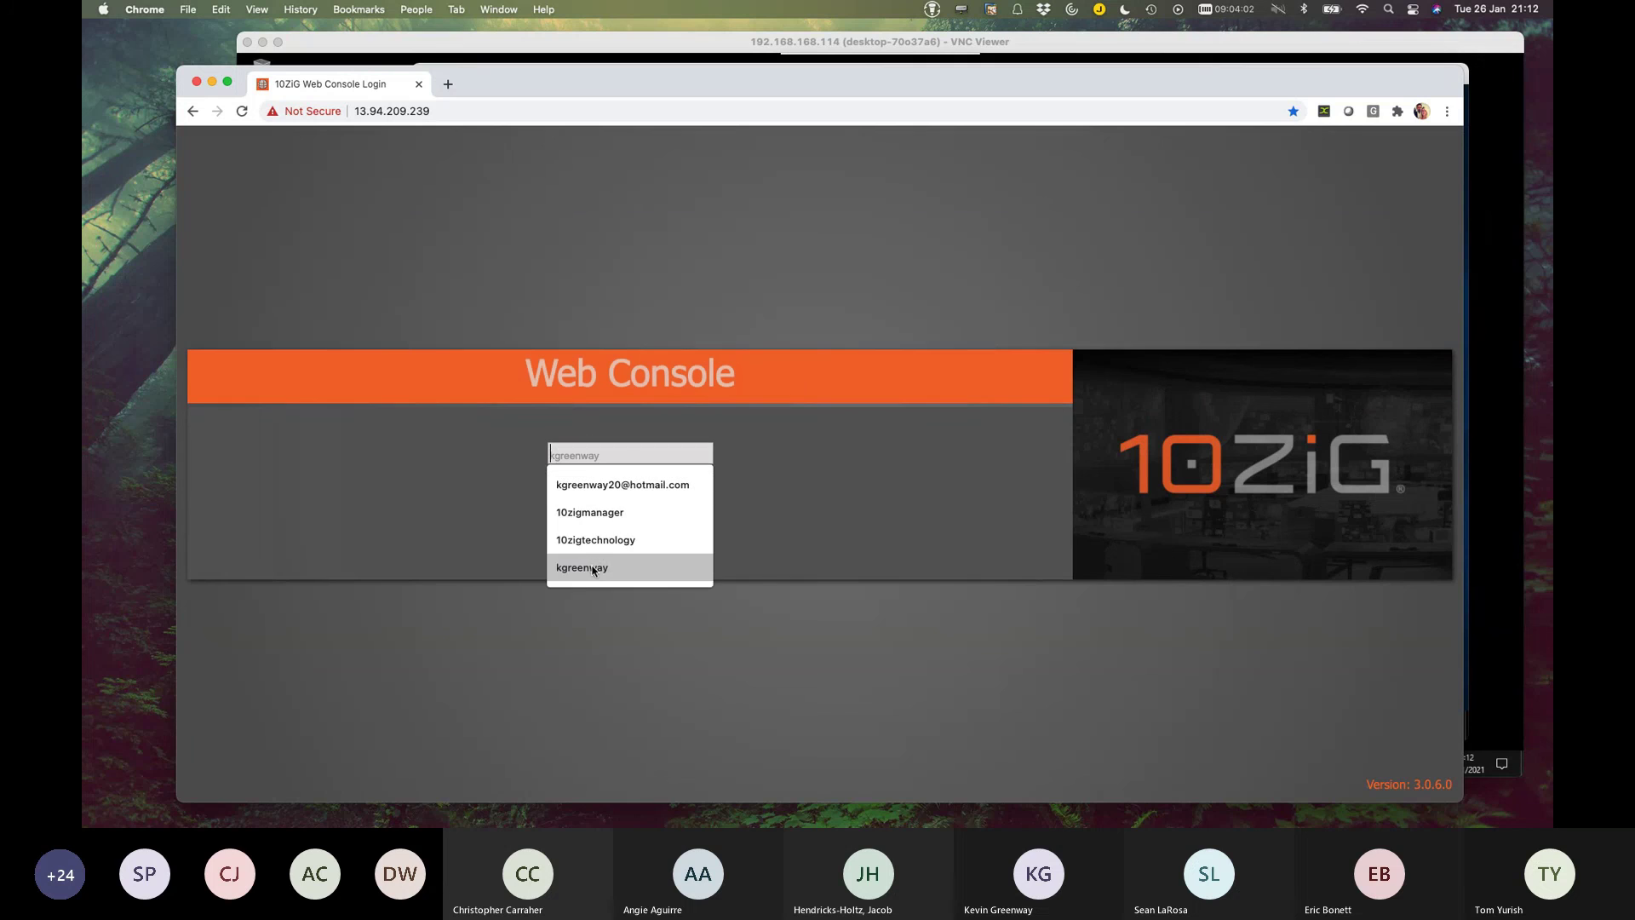
pyautogui.write('10zigmanager')
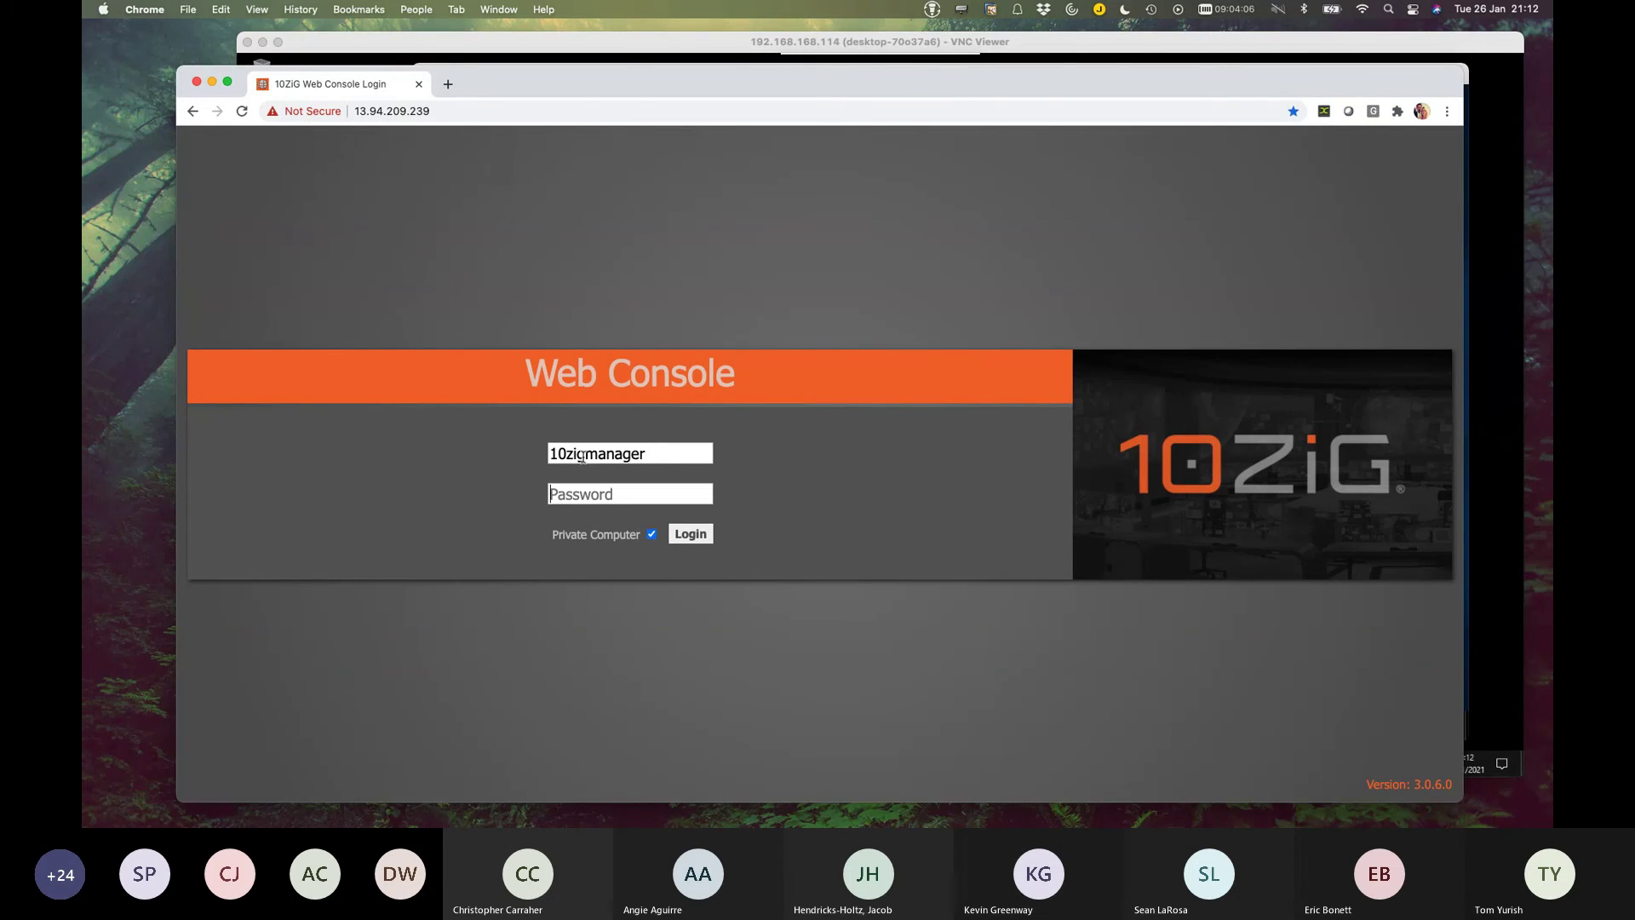
pyautogui.press('Tab')
pyautogui.write('•••••••••••••••')
pyautogui.press('Return')
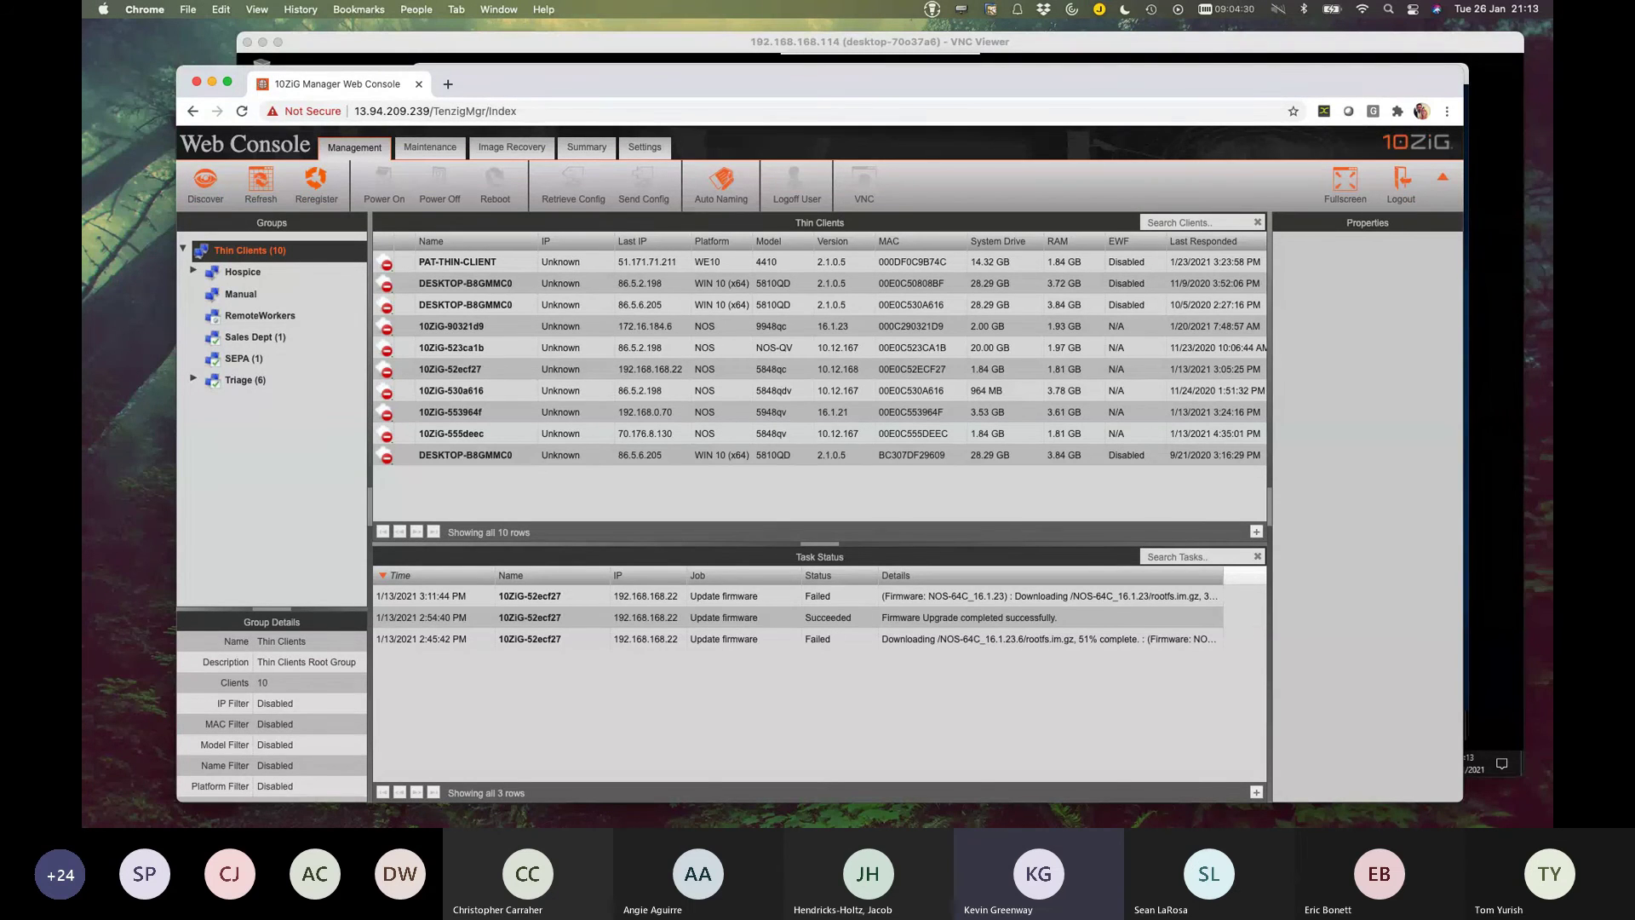
# Inspect the 10ZiG-553964f and 10ZiG-523ca1b thin client rows, then clear the selection.
pyautogui.click(401, 416)
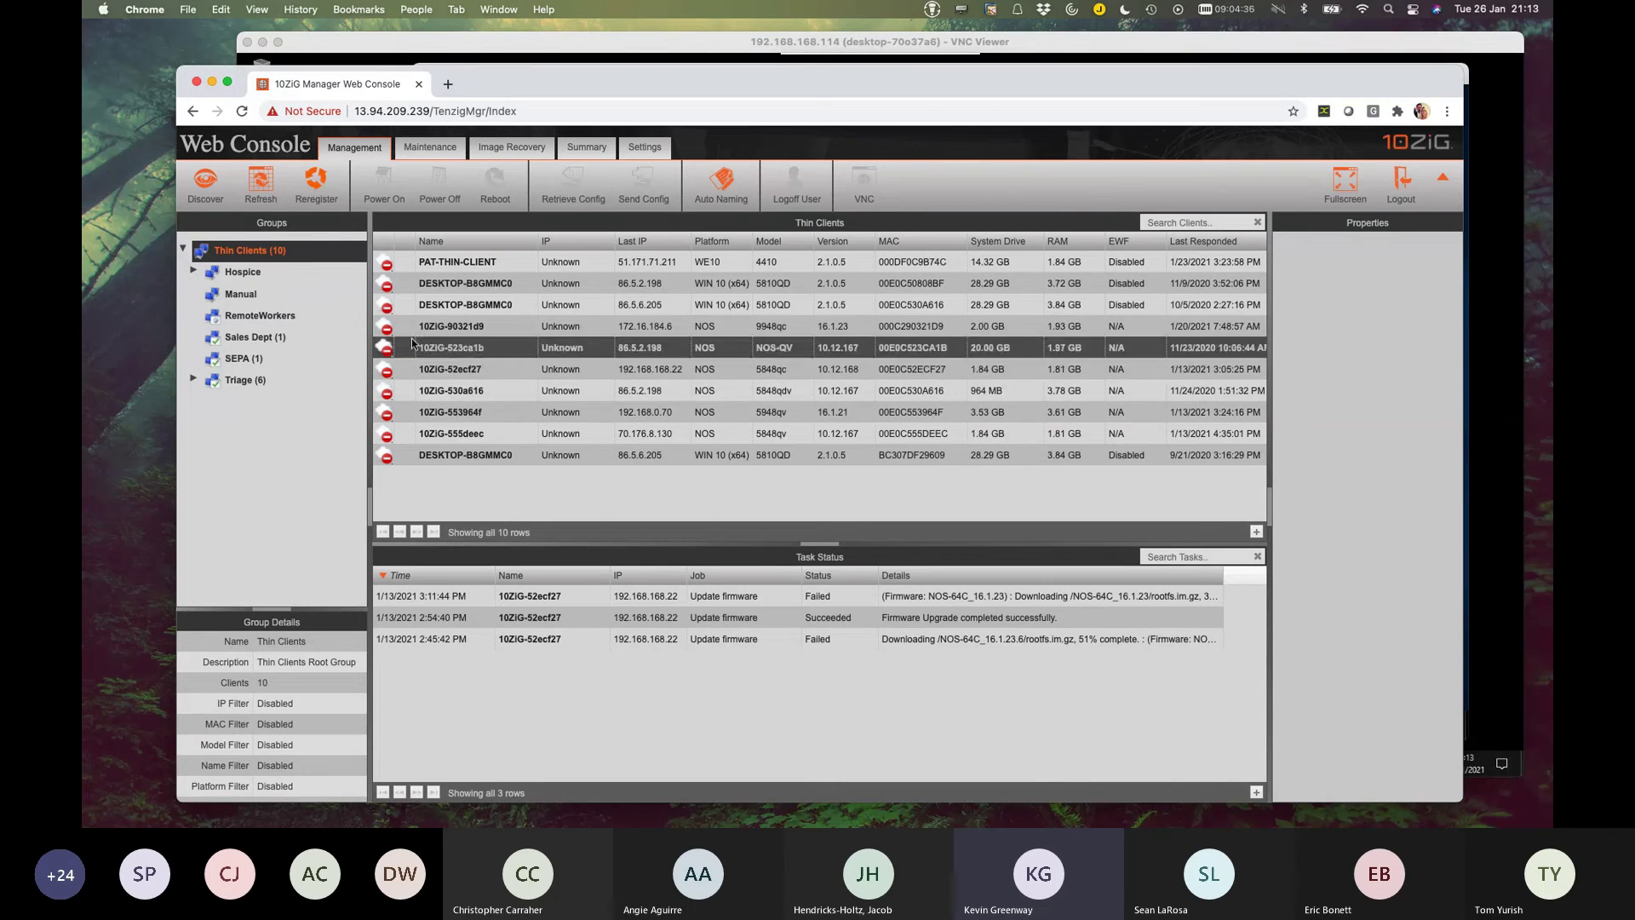
pyautogui.click(585, 348)
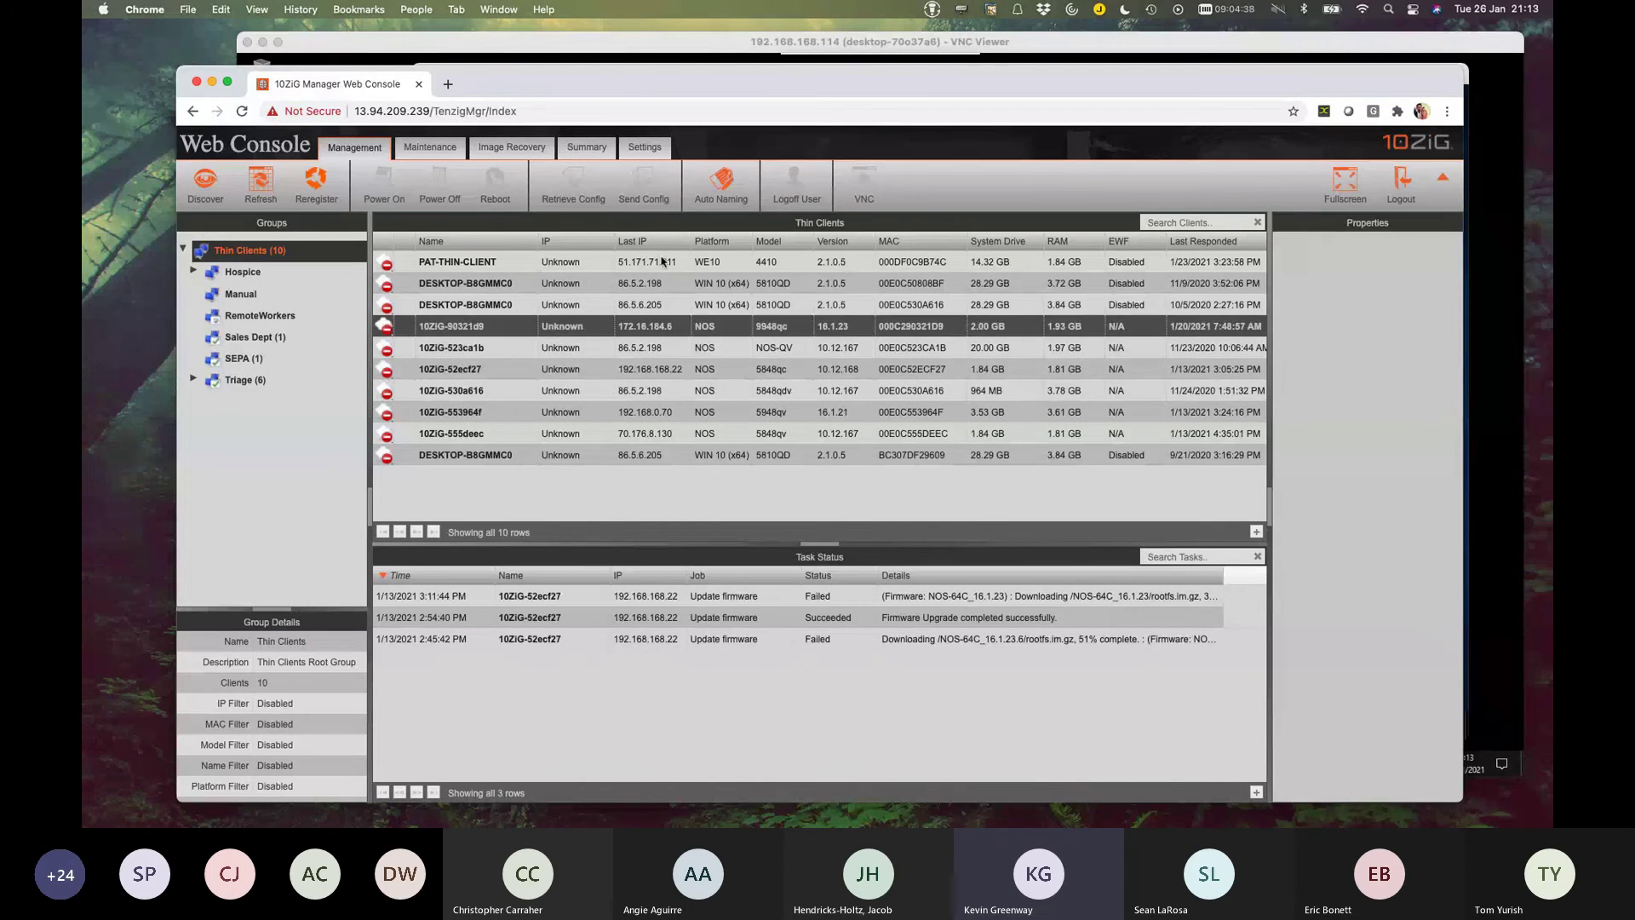
pyautogui.keyDown('ctrl'); pyautogui.click(536, 349); pyautogui.keyUp('ctrl')
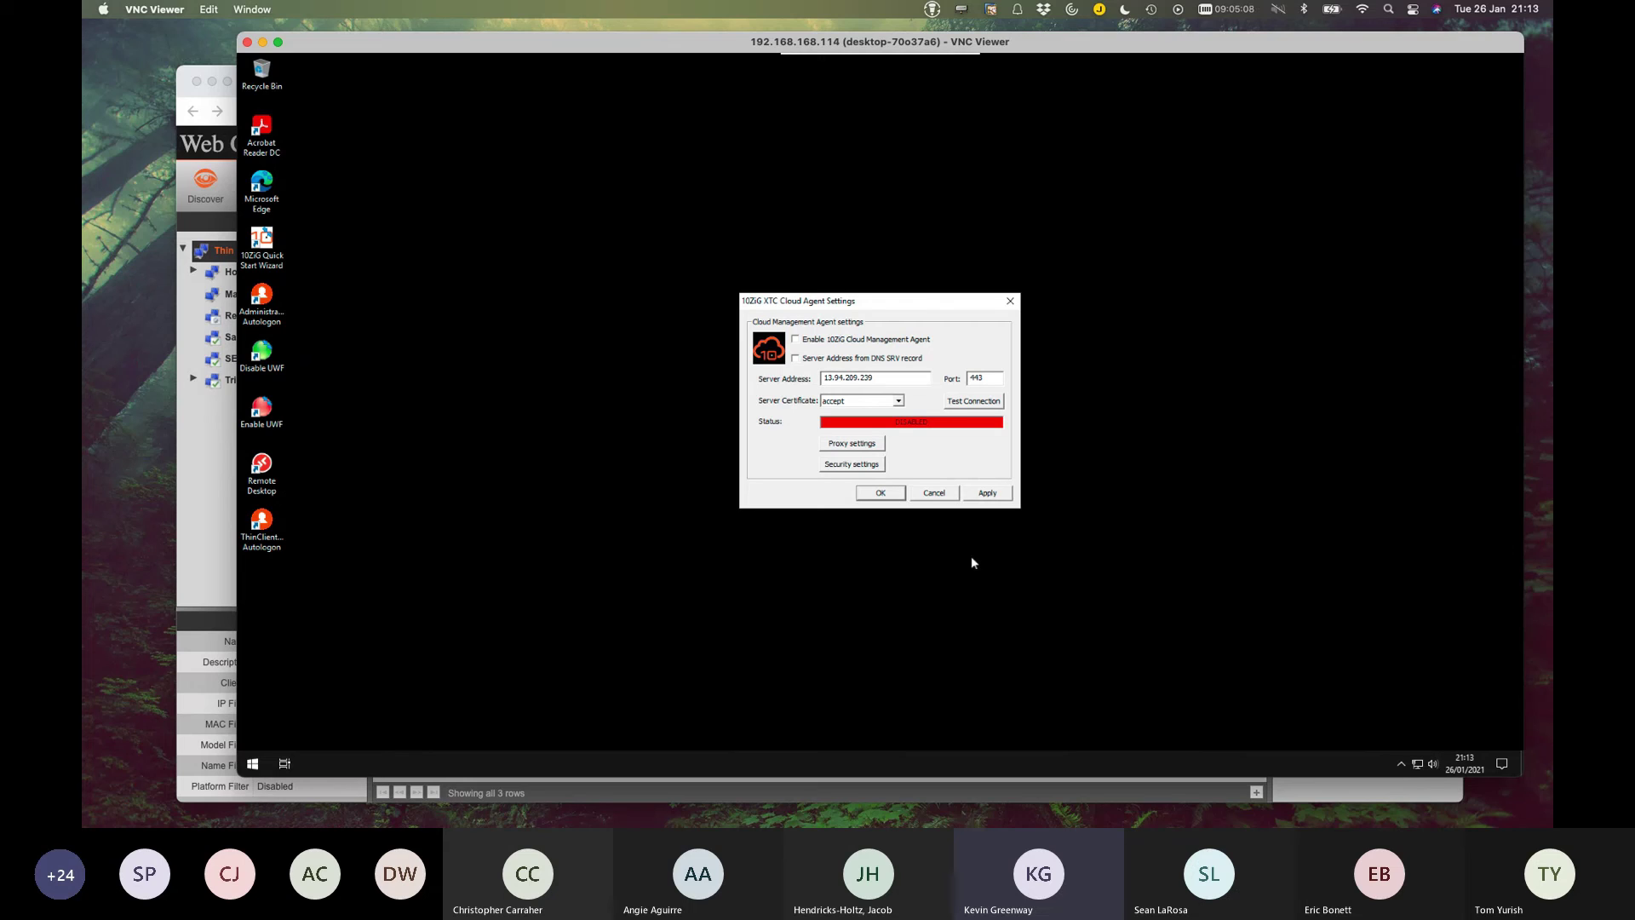
# Enable the Cloud Management Agent and test its connection to 13.94.209.239 on port 443.
pyautogui.click(796, 340)
pyautogui.moveTo(877, 378); pyautogui.dragTo(784, 378)
pyautogui.click(952, 404)
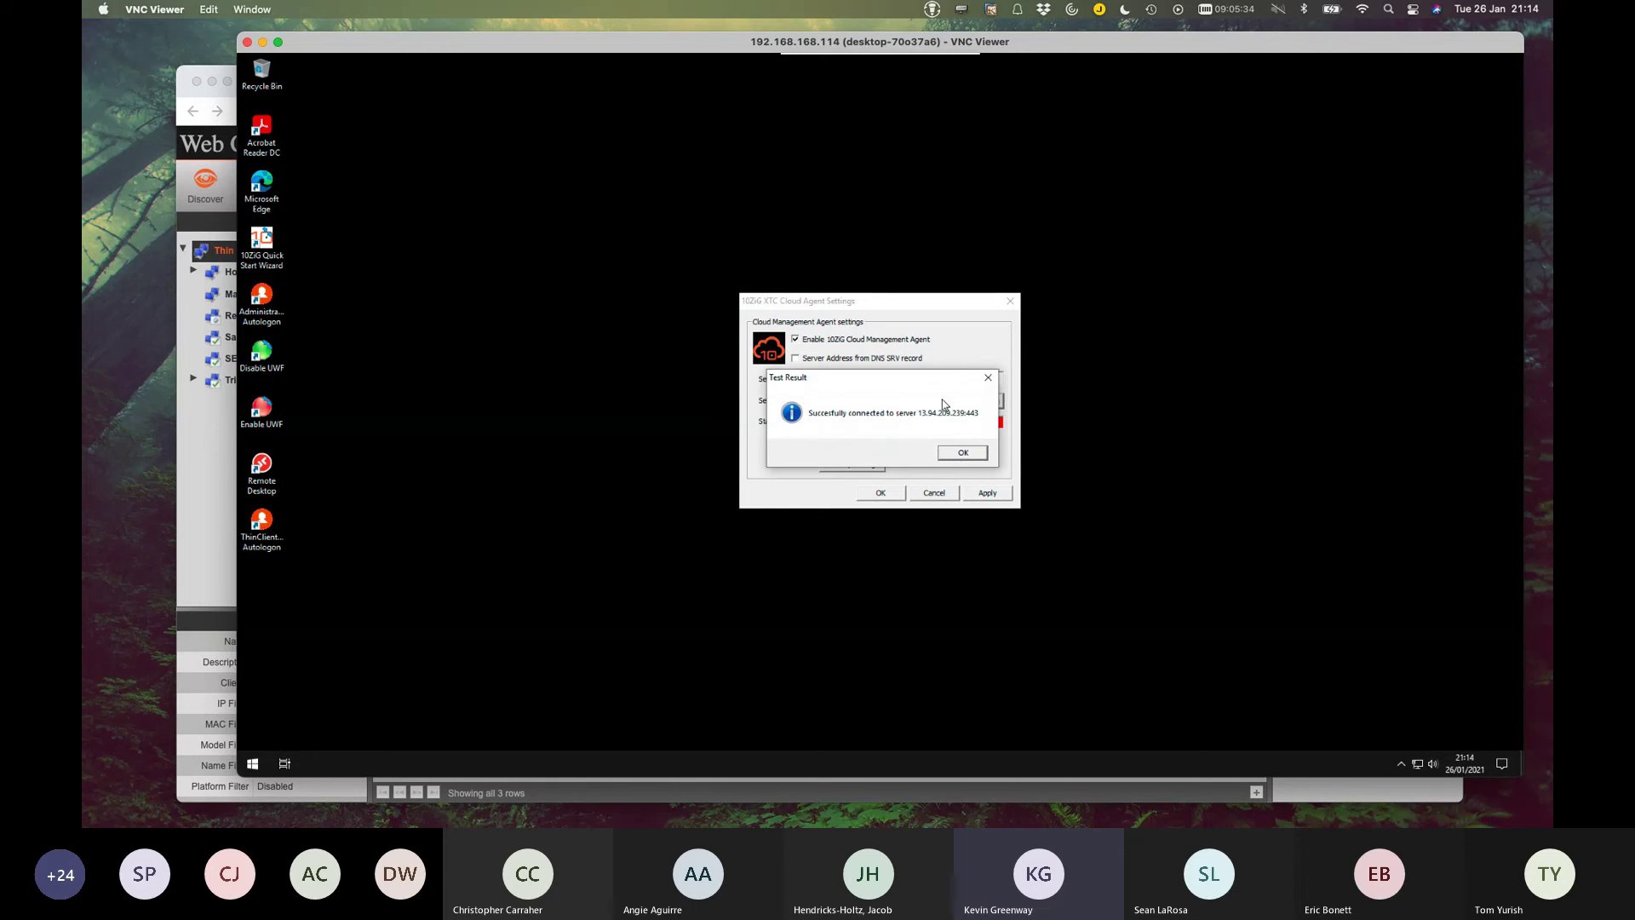
pyautogui.click(968, 453)
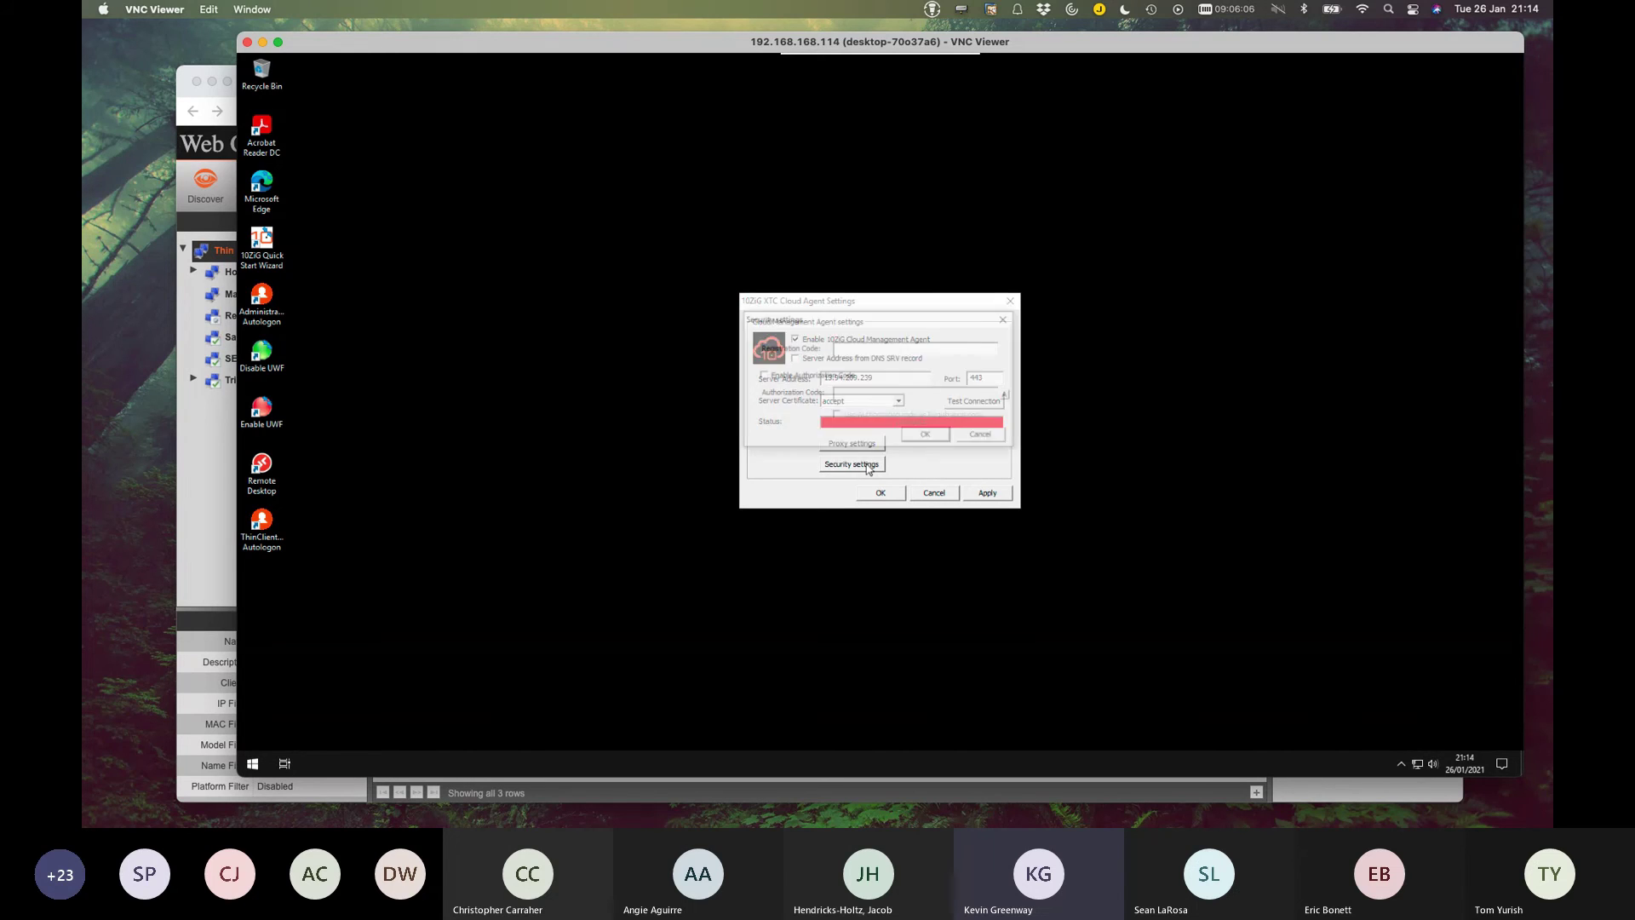
# In Security Settings, enter NerdioCon as the registration code, correcting its spelling.
pyautogui.click(867, 466)
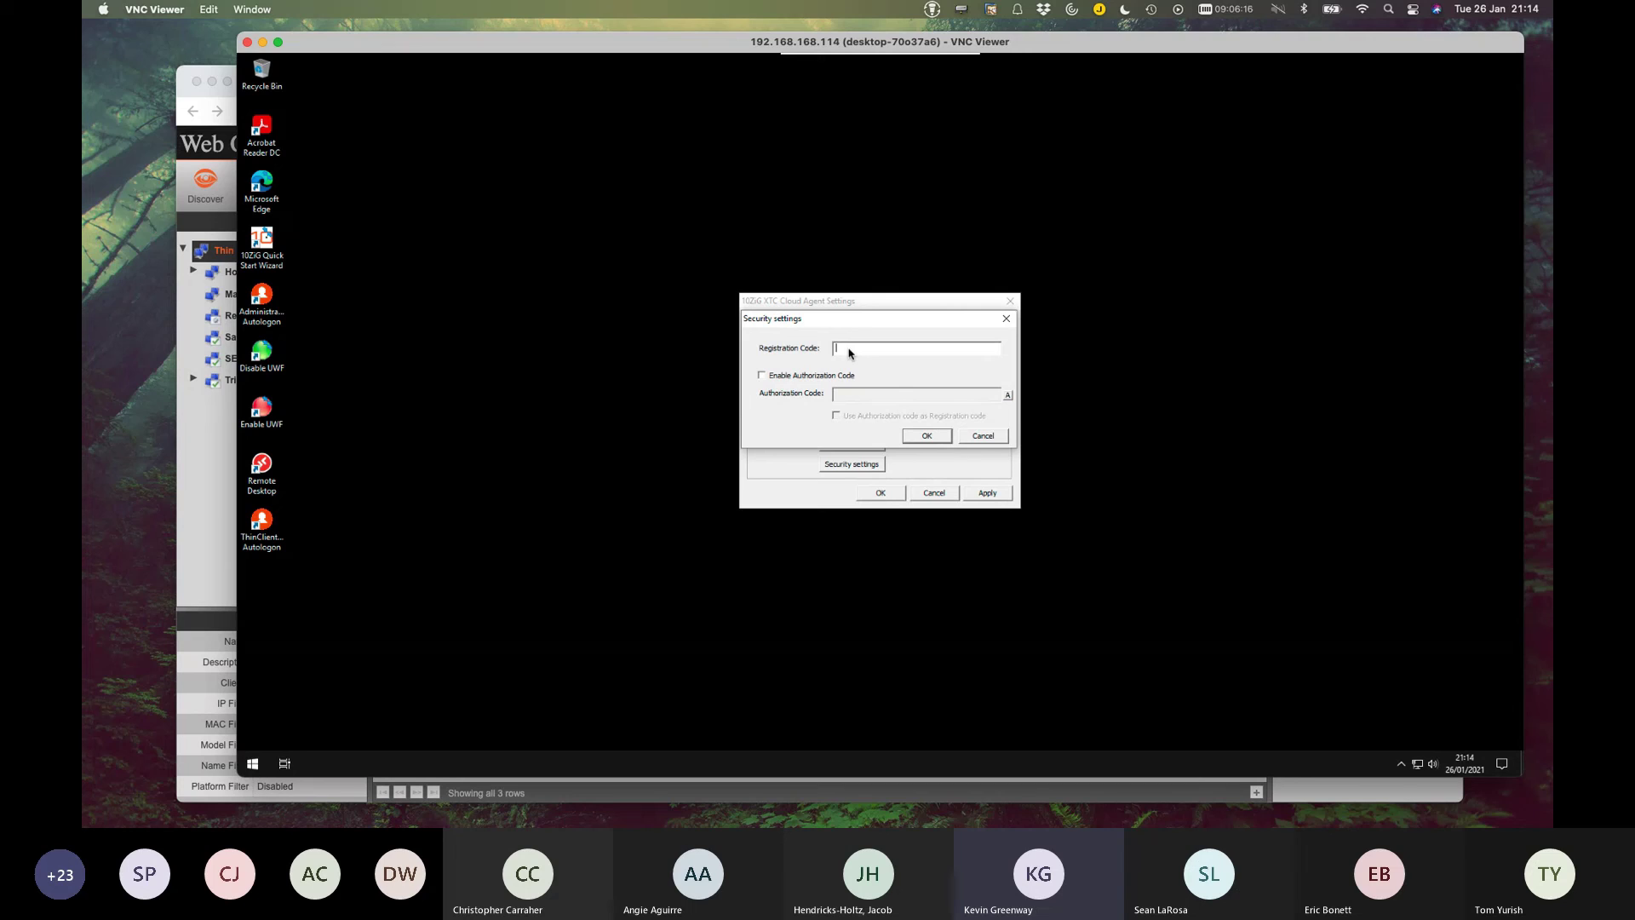
pyautogui.write('NerdioCon')
pyautogui.press('BackSpace')
pyautogui.press('BackSpace')
pyautogui.press('BackSpace')
pyautogui.press('BackSpace')
pyautogui.press('BackSpace')
pyautogui.write('diC')
pyautogui.click(850, 351)
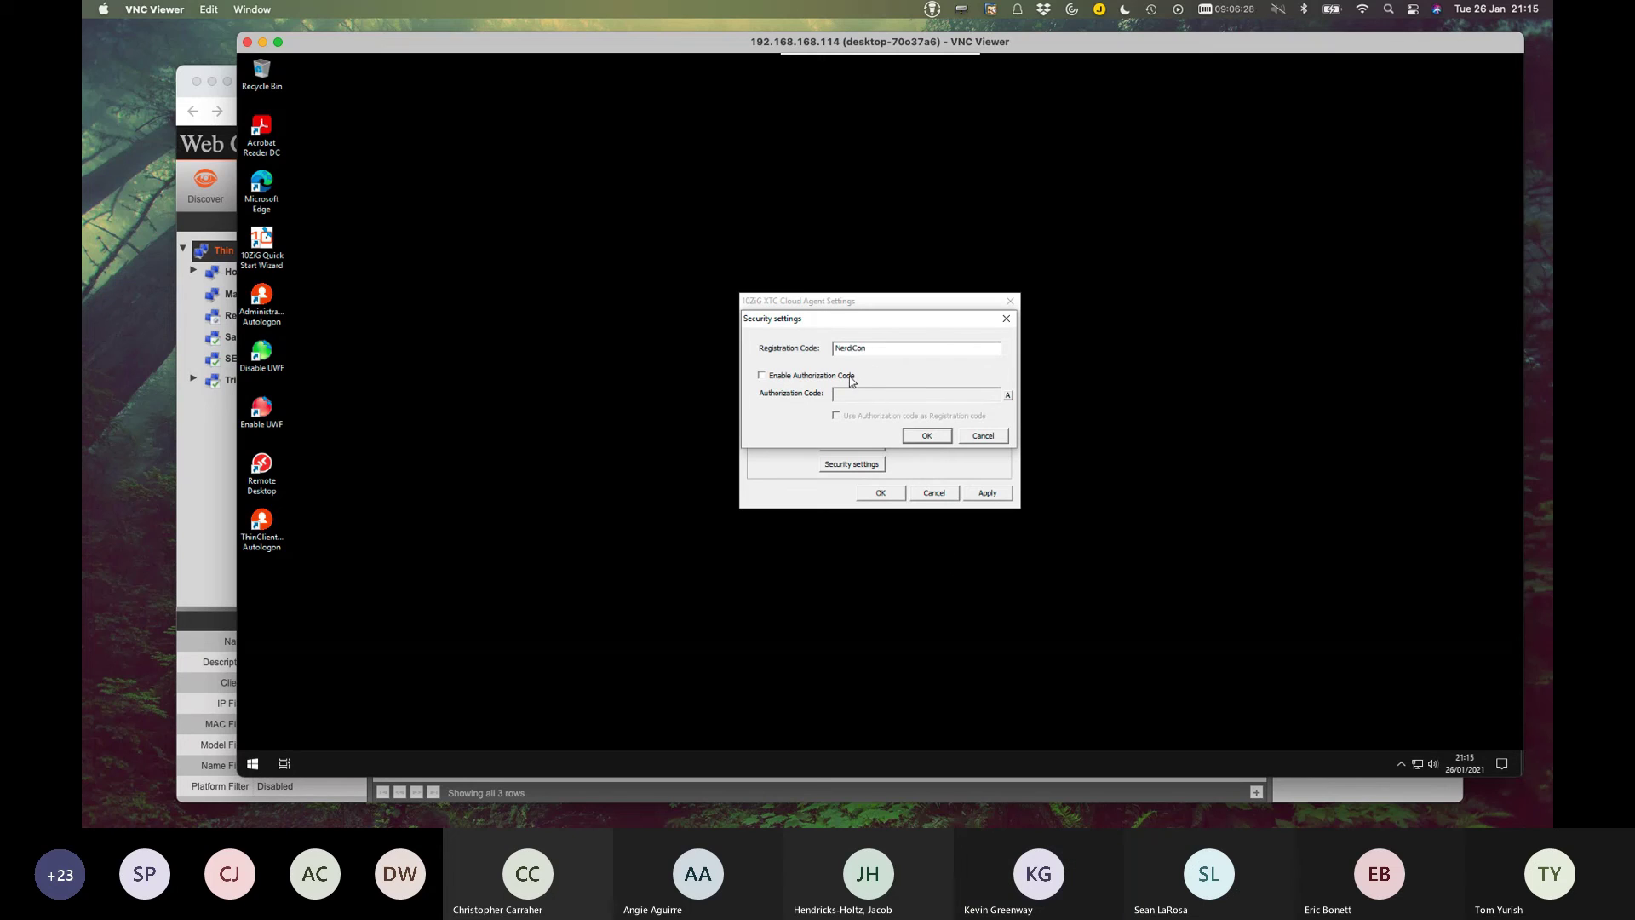
pyautogui.write('o')
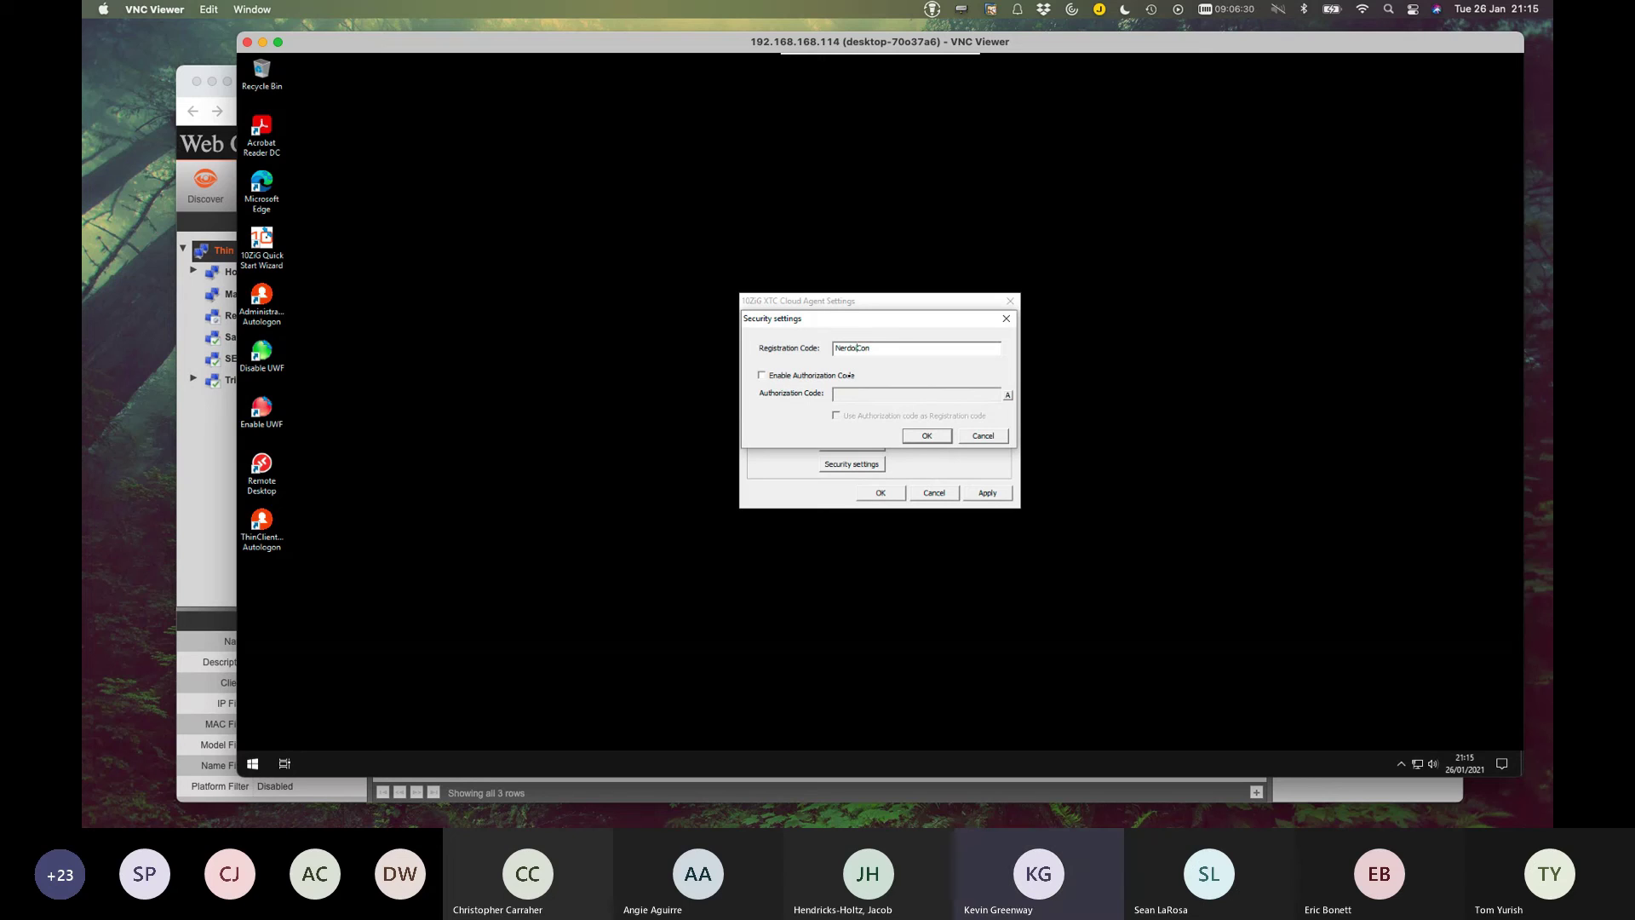
pyautogui.write('i')
pyautogui.moveTo(870, 347); pyautogui.dragTo(815, 349)
pyautogui.click(883, 348)
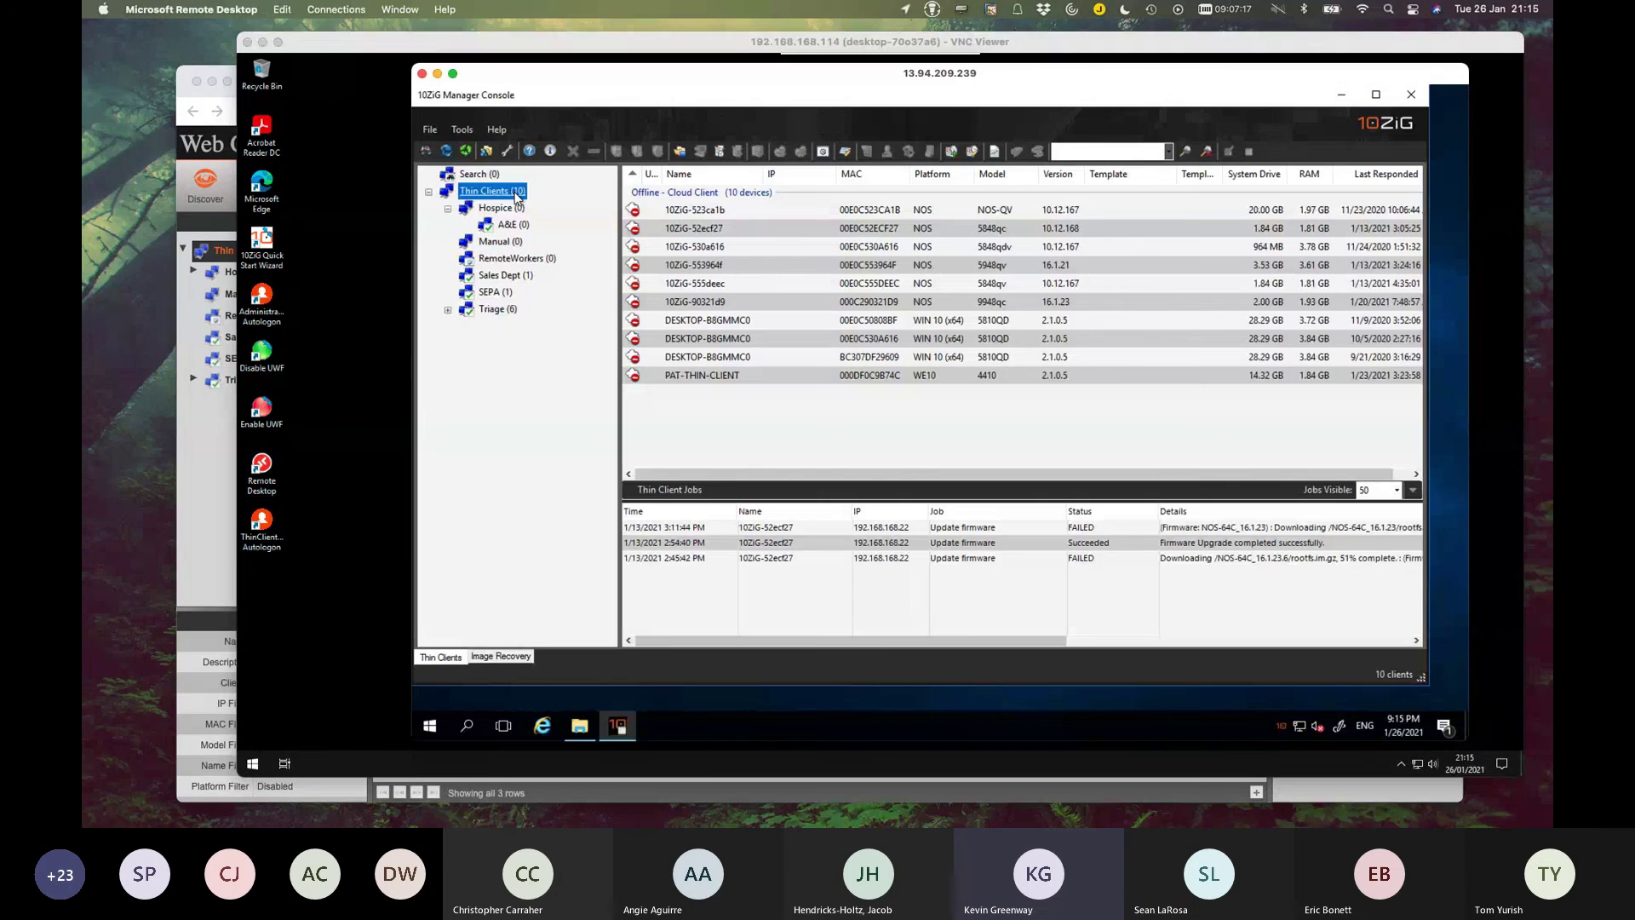
# Create a new thin client group under Thin Clients named Nerdio.
pyautogui.rightClick(511, 191)
pyautogui.moveTo(549, 221)
pyautogui.click(720, 222)
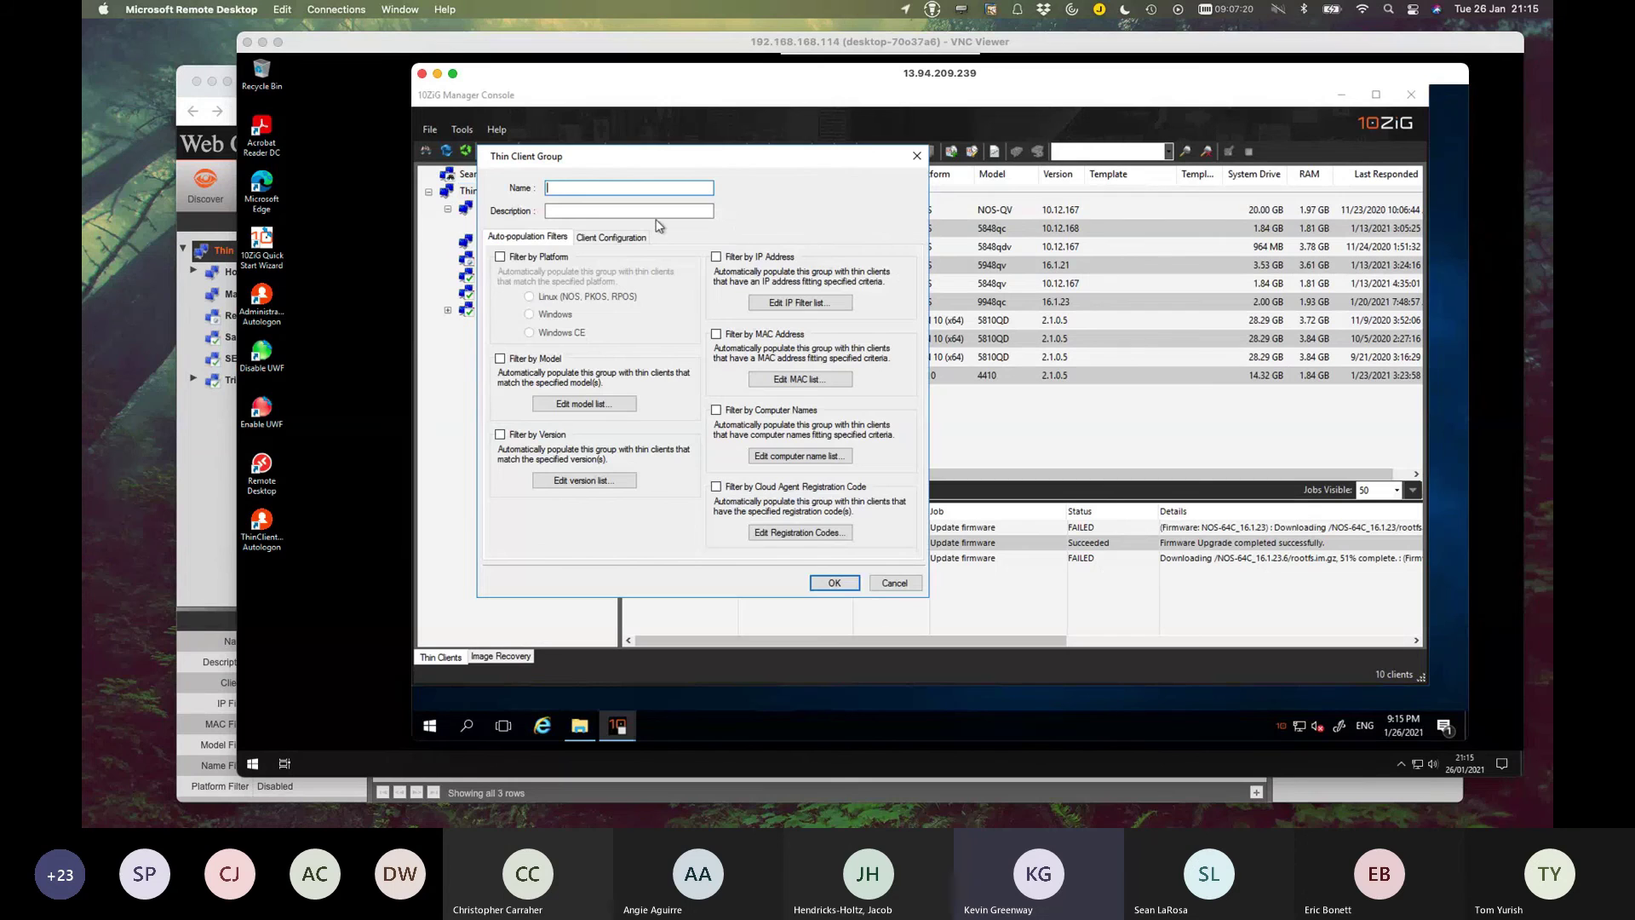
pyautogui.write('Nerdio')
# Filter the Nerdio group by a Cloud Agent registration code pattern, save it, and view its devices.
pyautogui.click(716, 487)
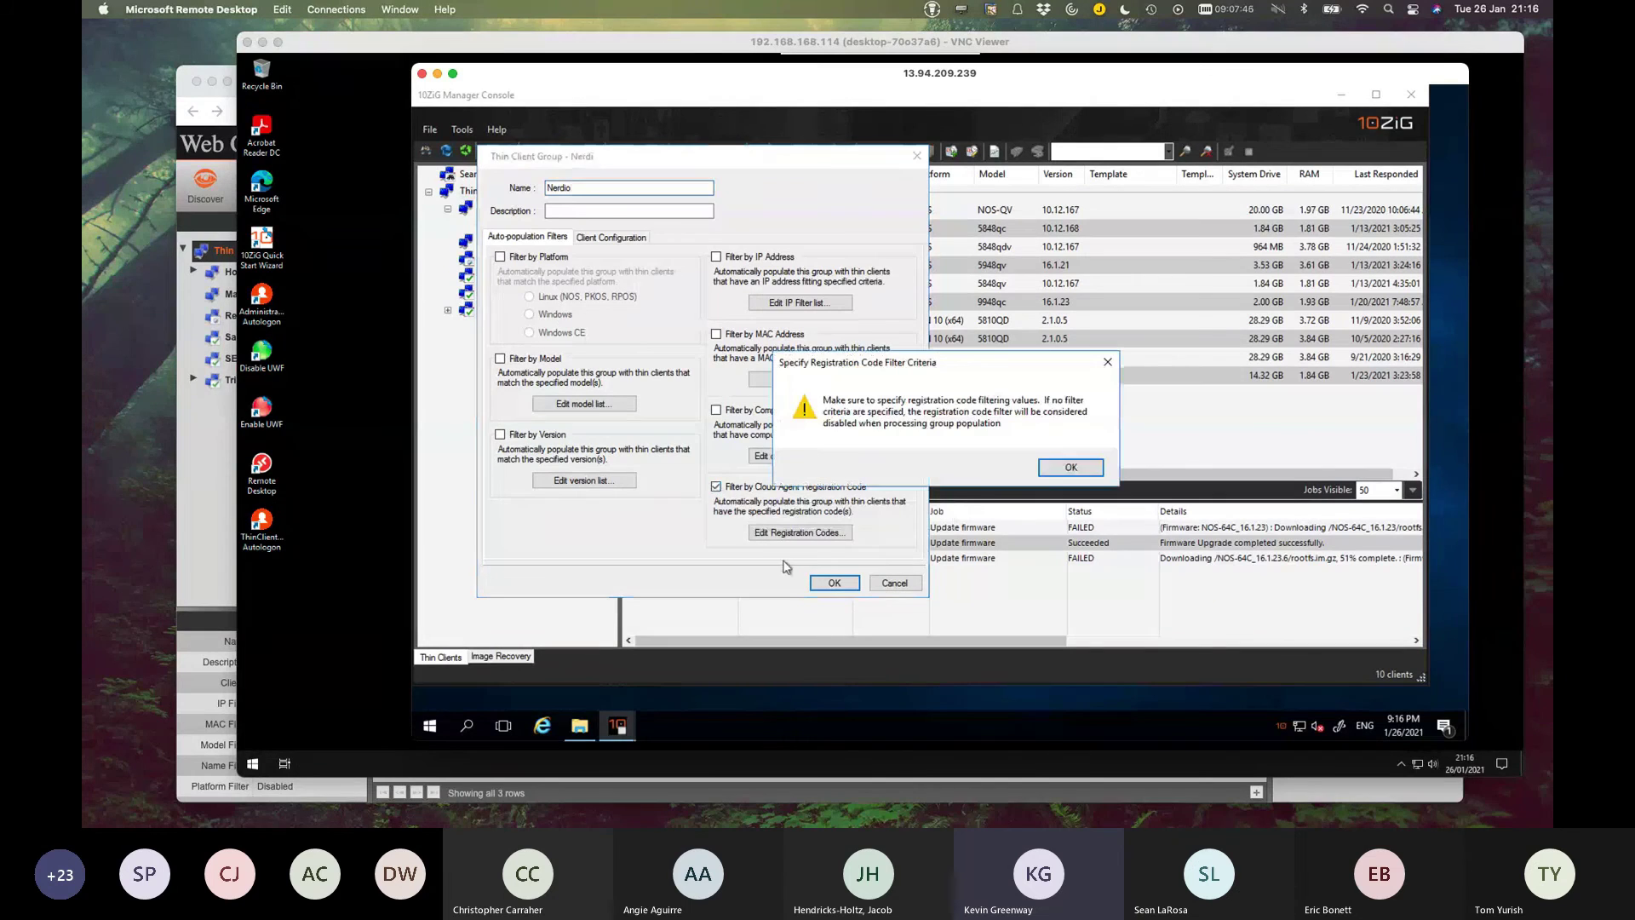
pyautogui.click(1070, 467)
pyautogui.click(800, 532)
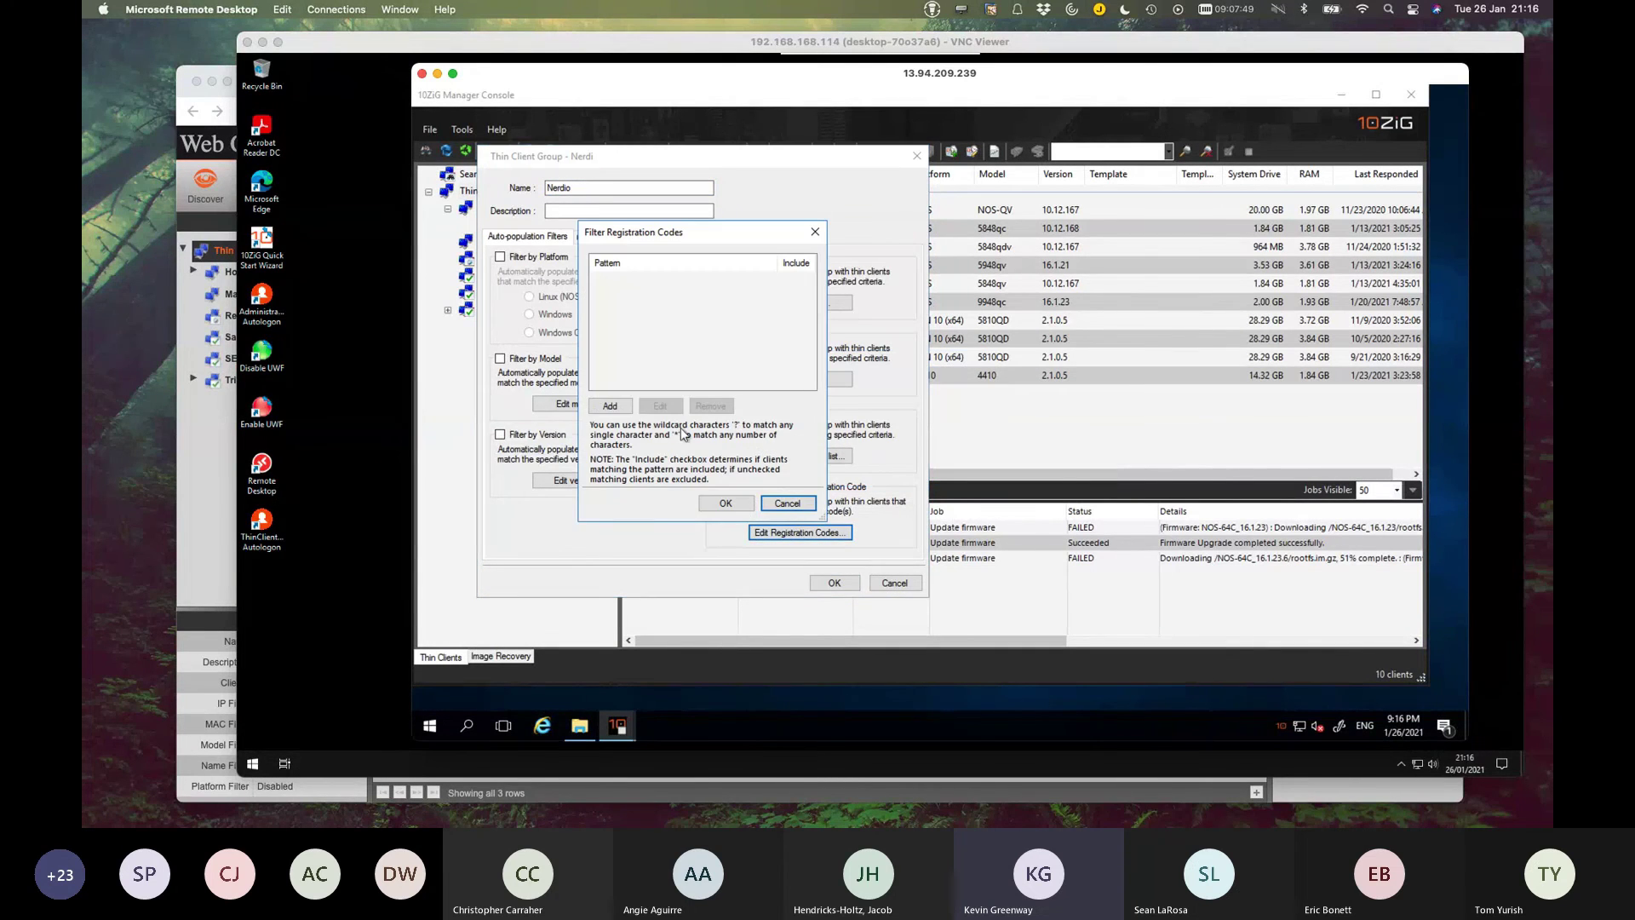
pyautogui.click(610, 407)
pyautogui.write('Ner')
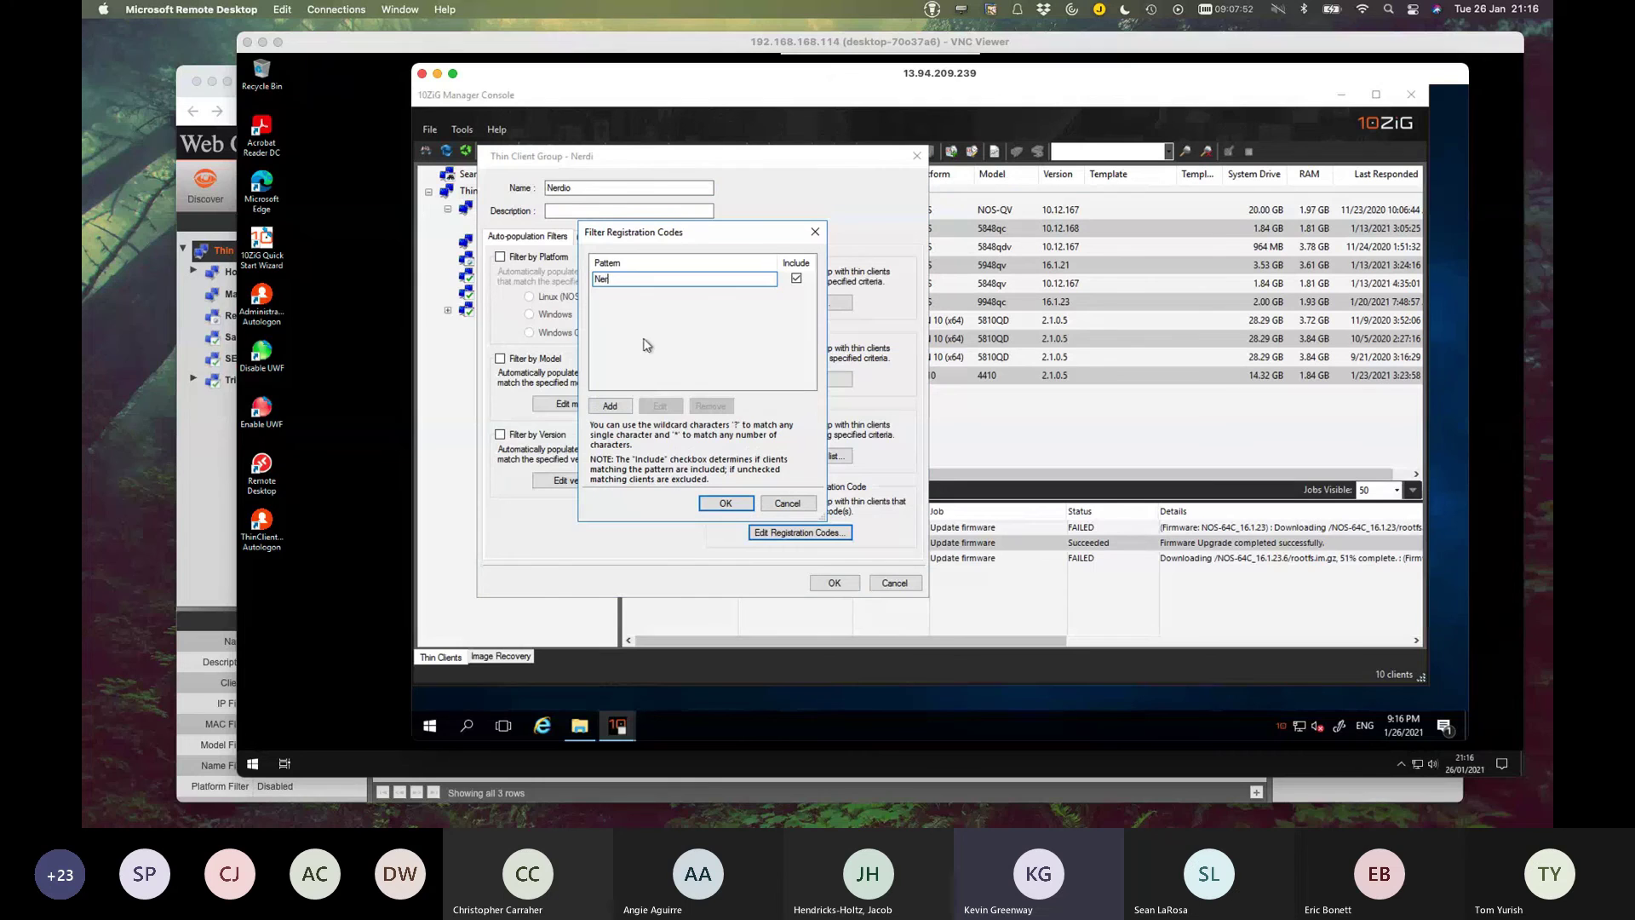
pyautogui.write('dioCon')
pyautogui.click(722, 505)
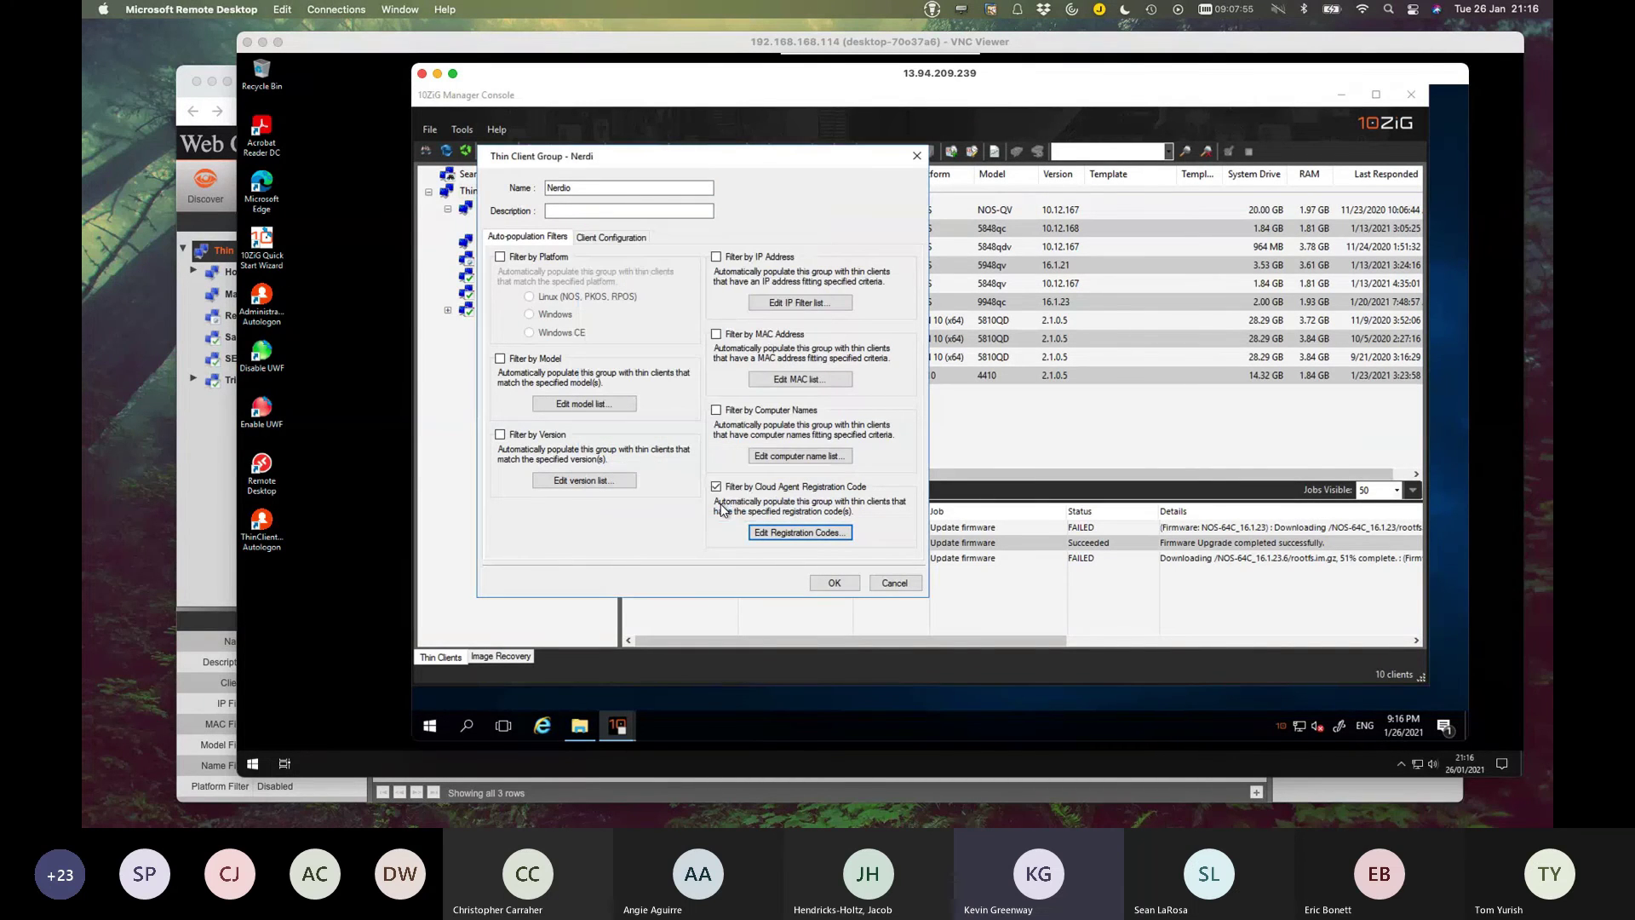
pyautogui.click(834, 583)
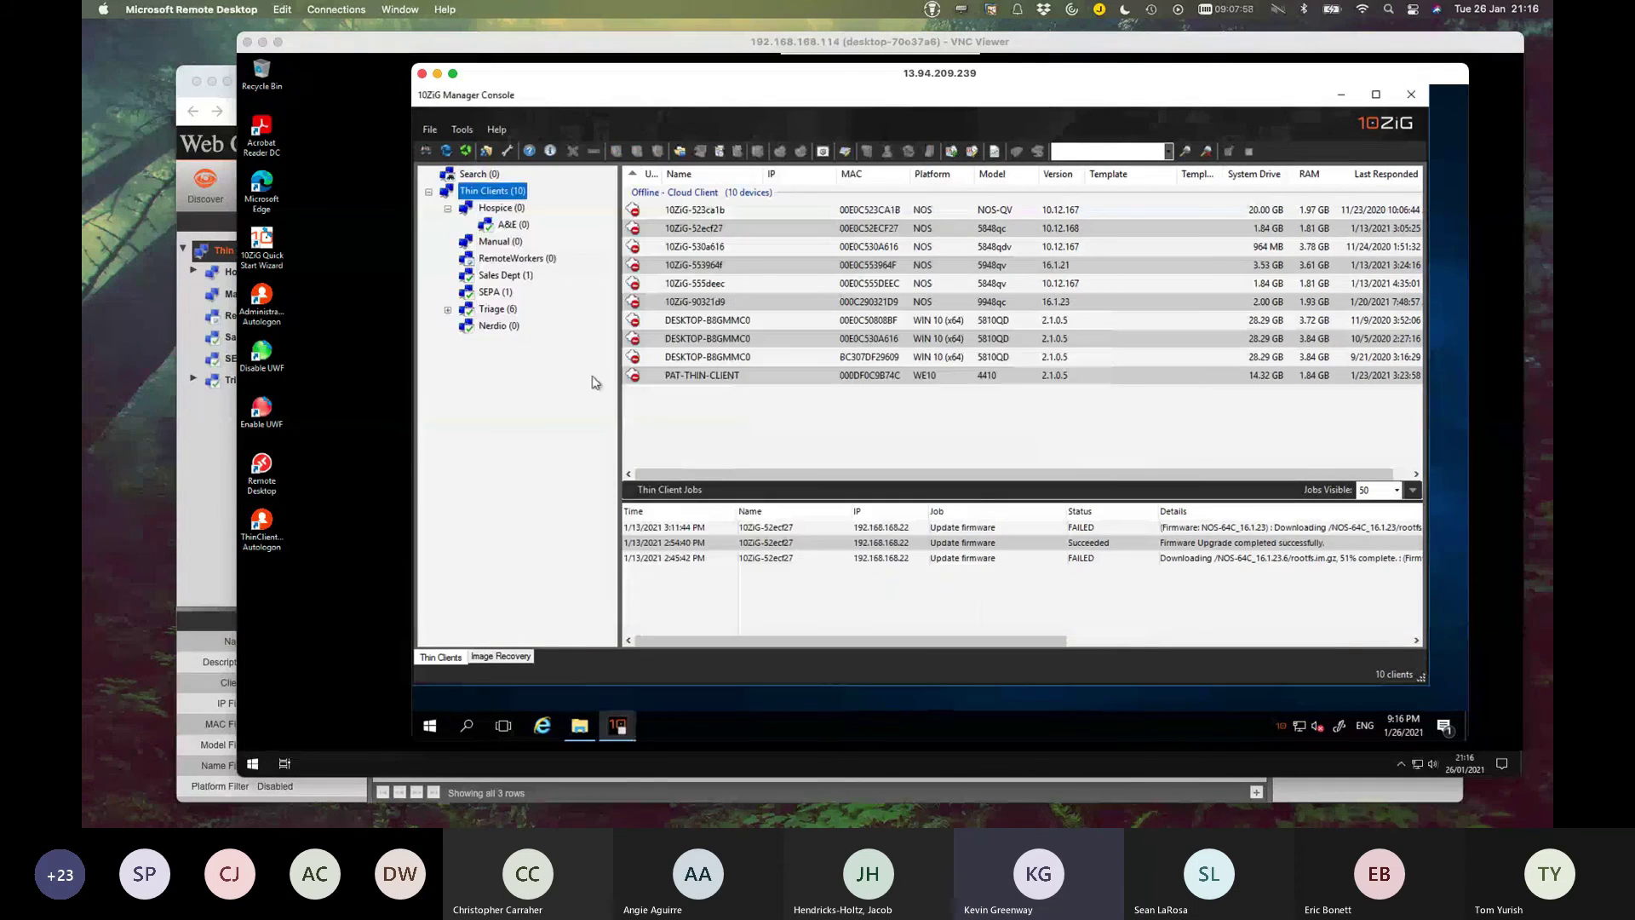
pyautogui.click(498, 327)
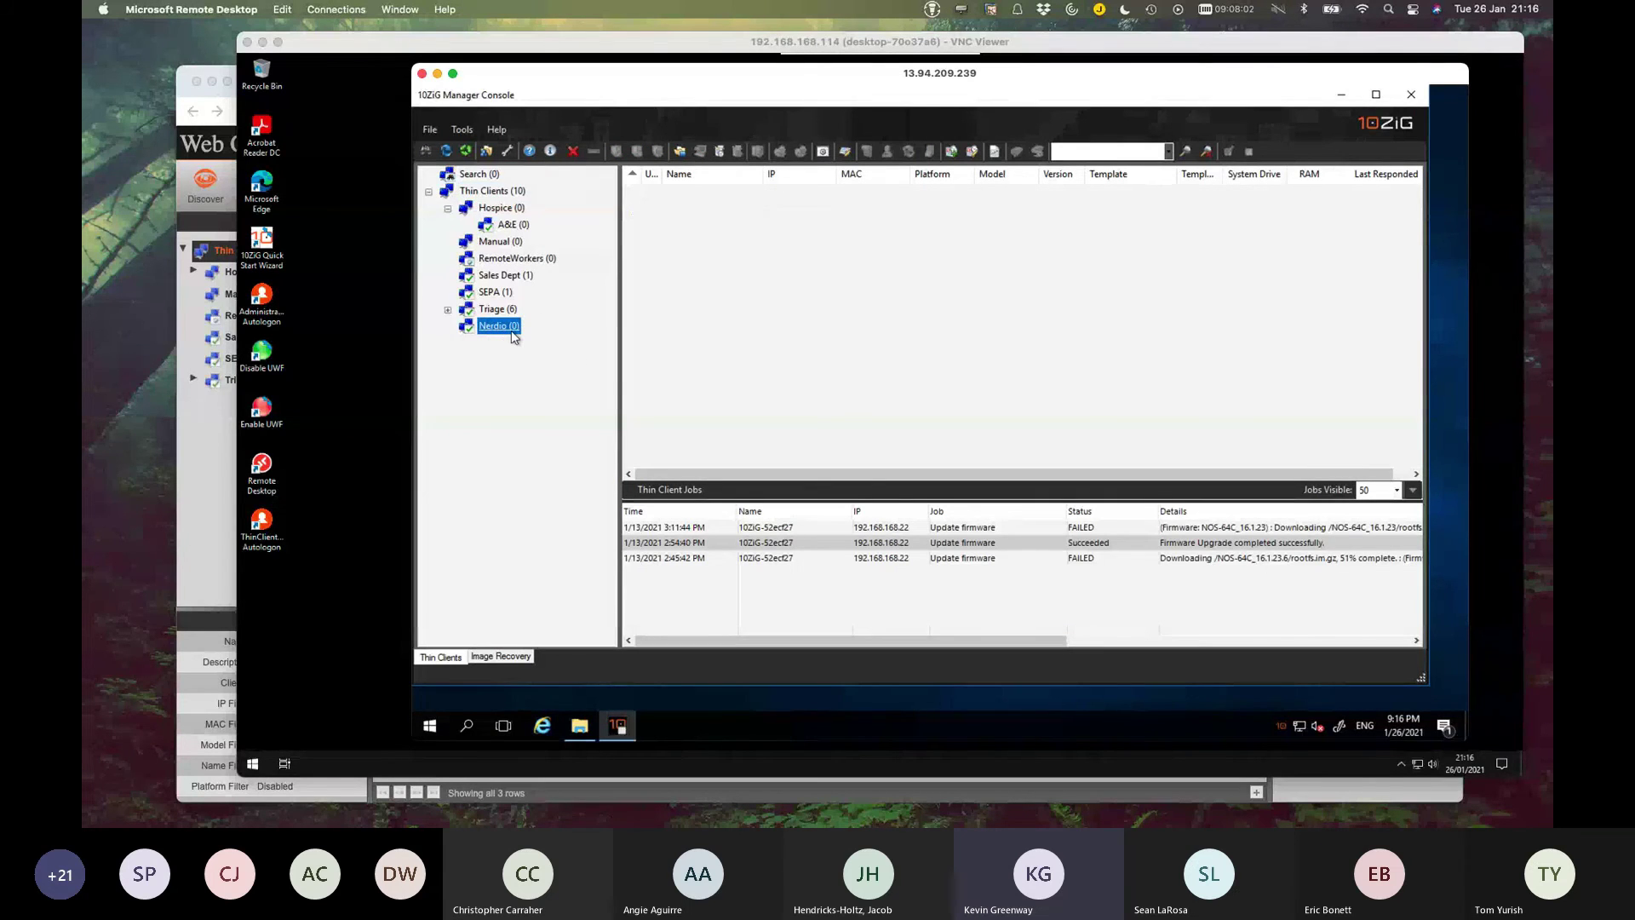
# Apply the Cloud Agent settings in the thin client's VNC session so its agent connects.
pyautogui.press('super+Tab')
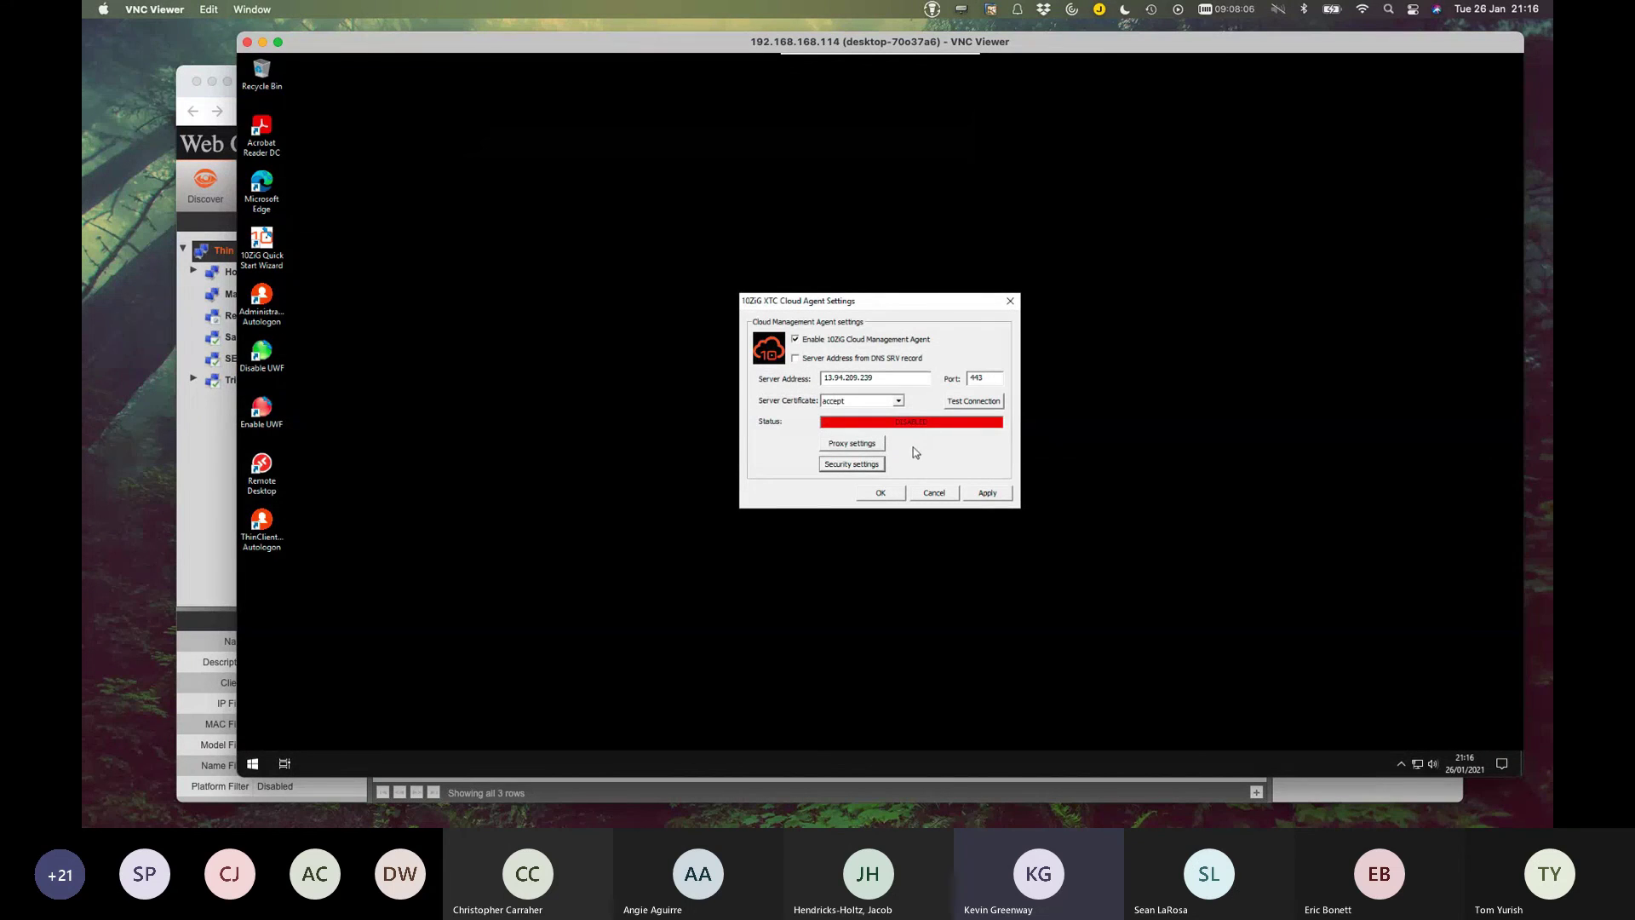
pyautogui.click(986, 494)
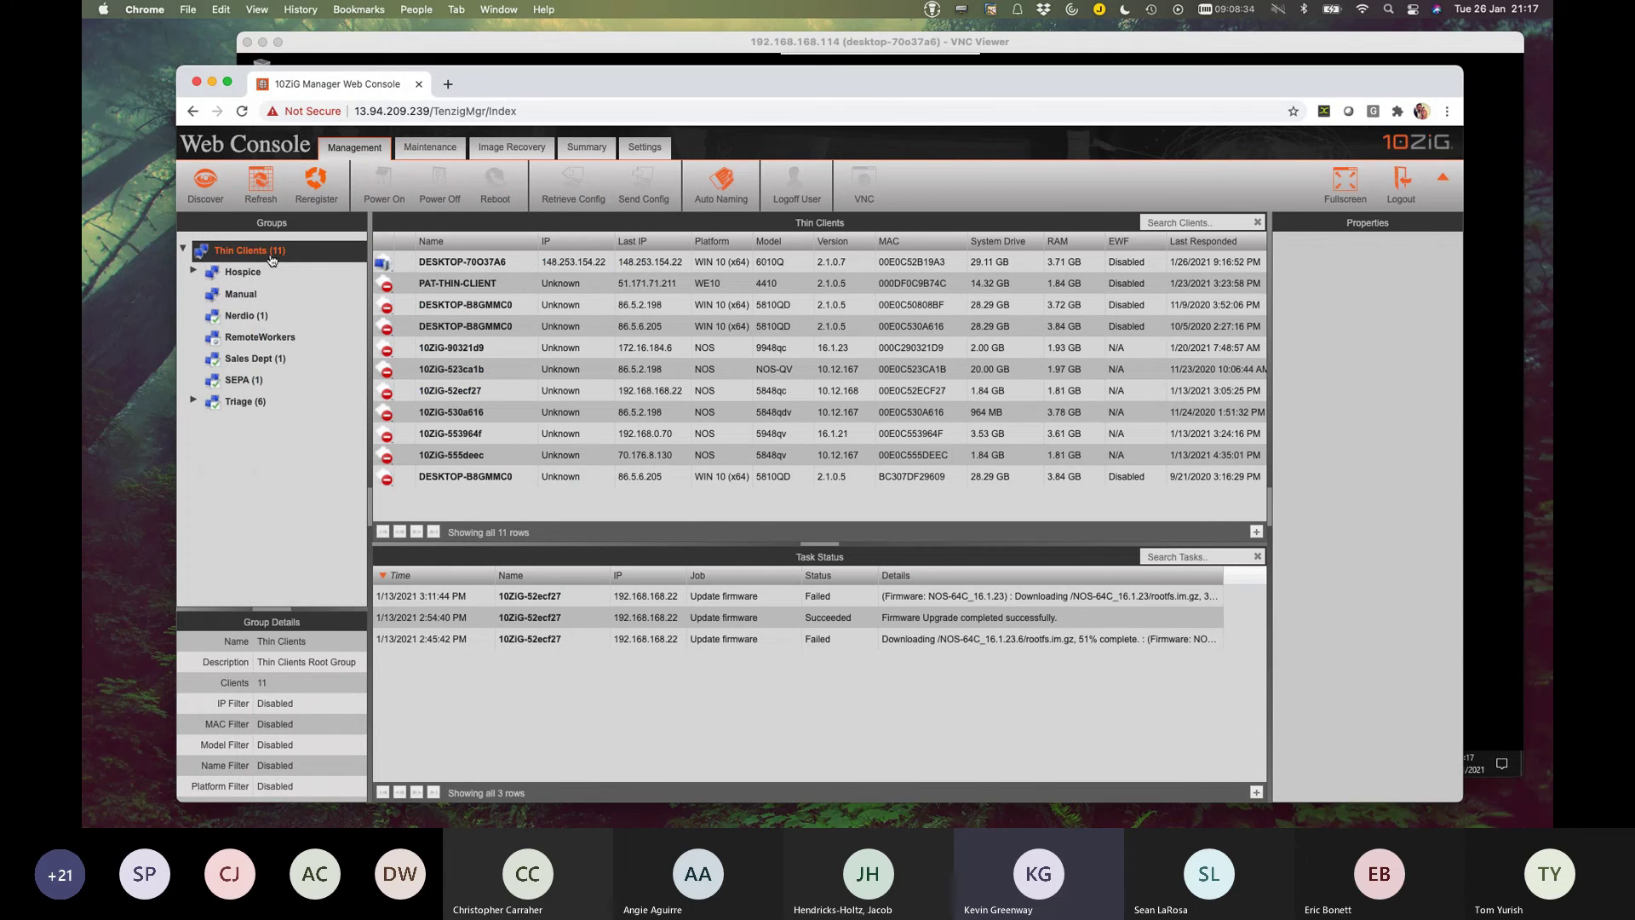
# Select the newly listed DESKTOP-70O37A6 client, then show the Nerdio group's details.
pyautogui.click(544, 267)
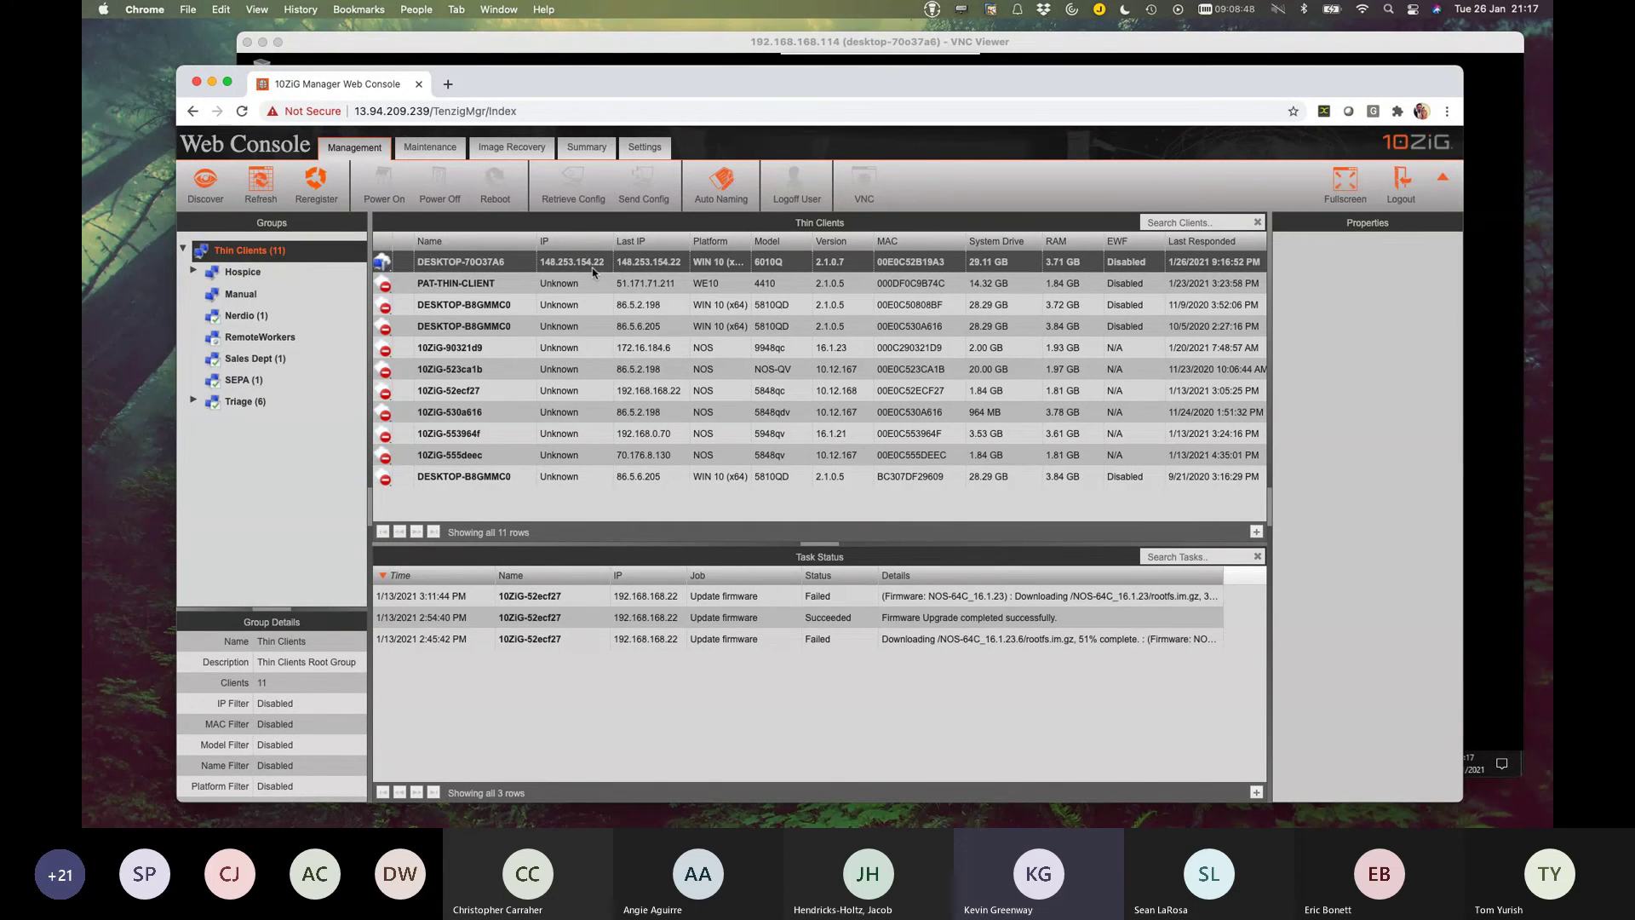
pyautogui.click(570, 264)
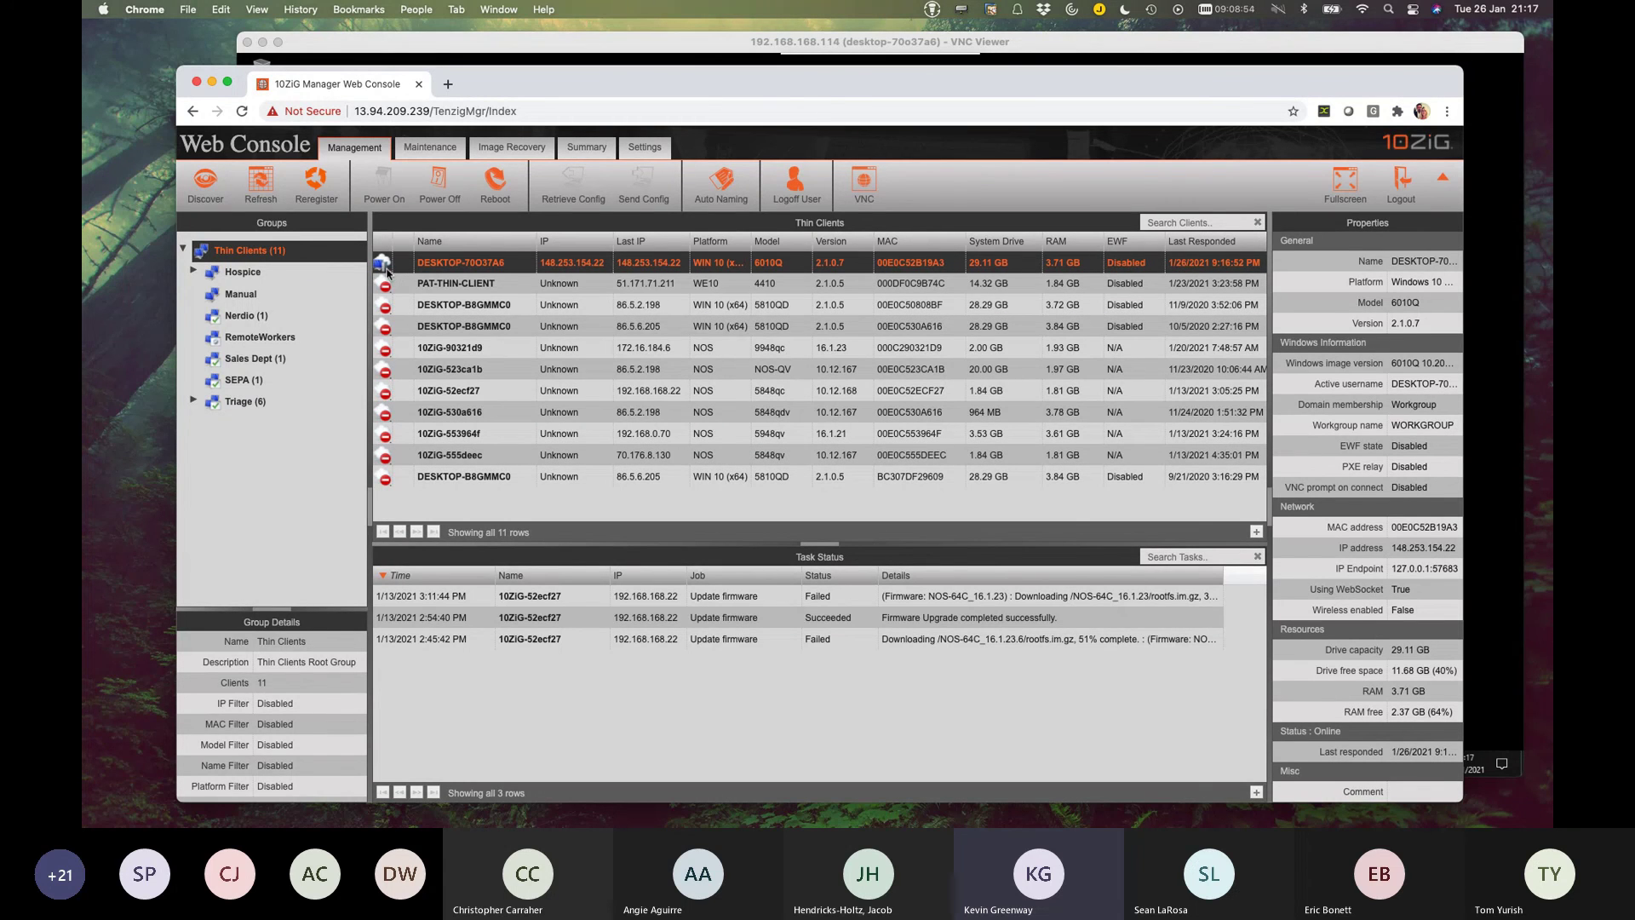
pyautogui.click(256, 316)
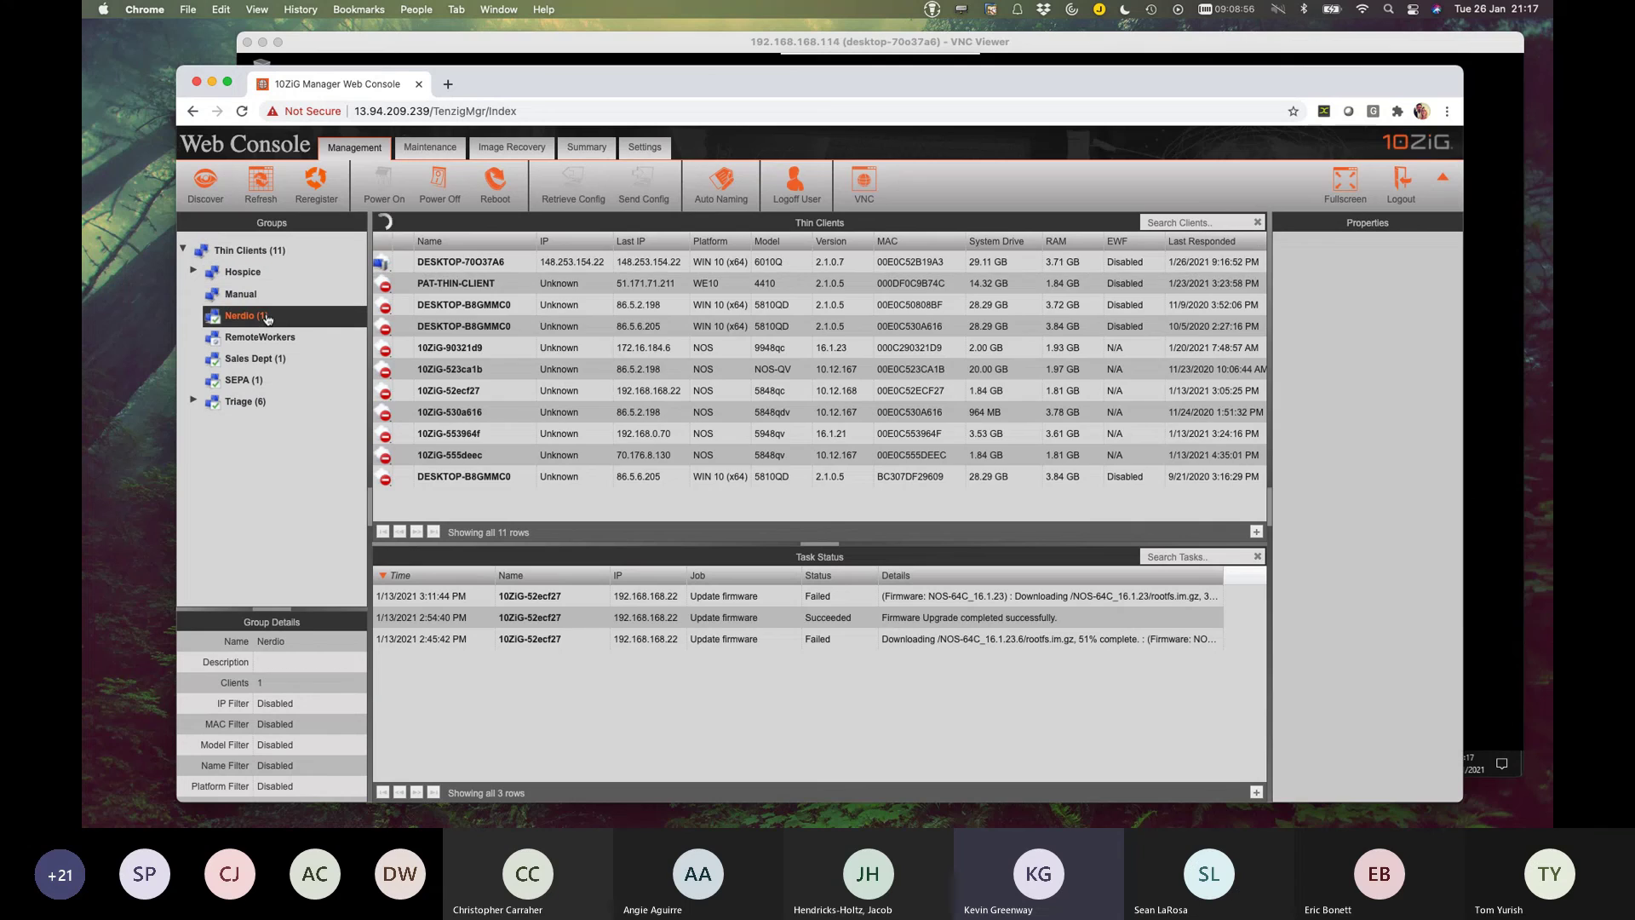
# Show DESKTOP-70O37A6's properties: Windows 10, model 6010Q, version 2.1.0.7, status Online.
pyautogui.click(480, 268)
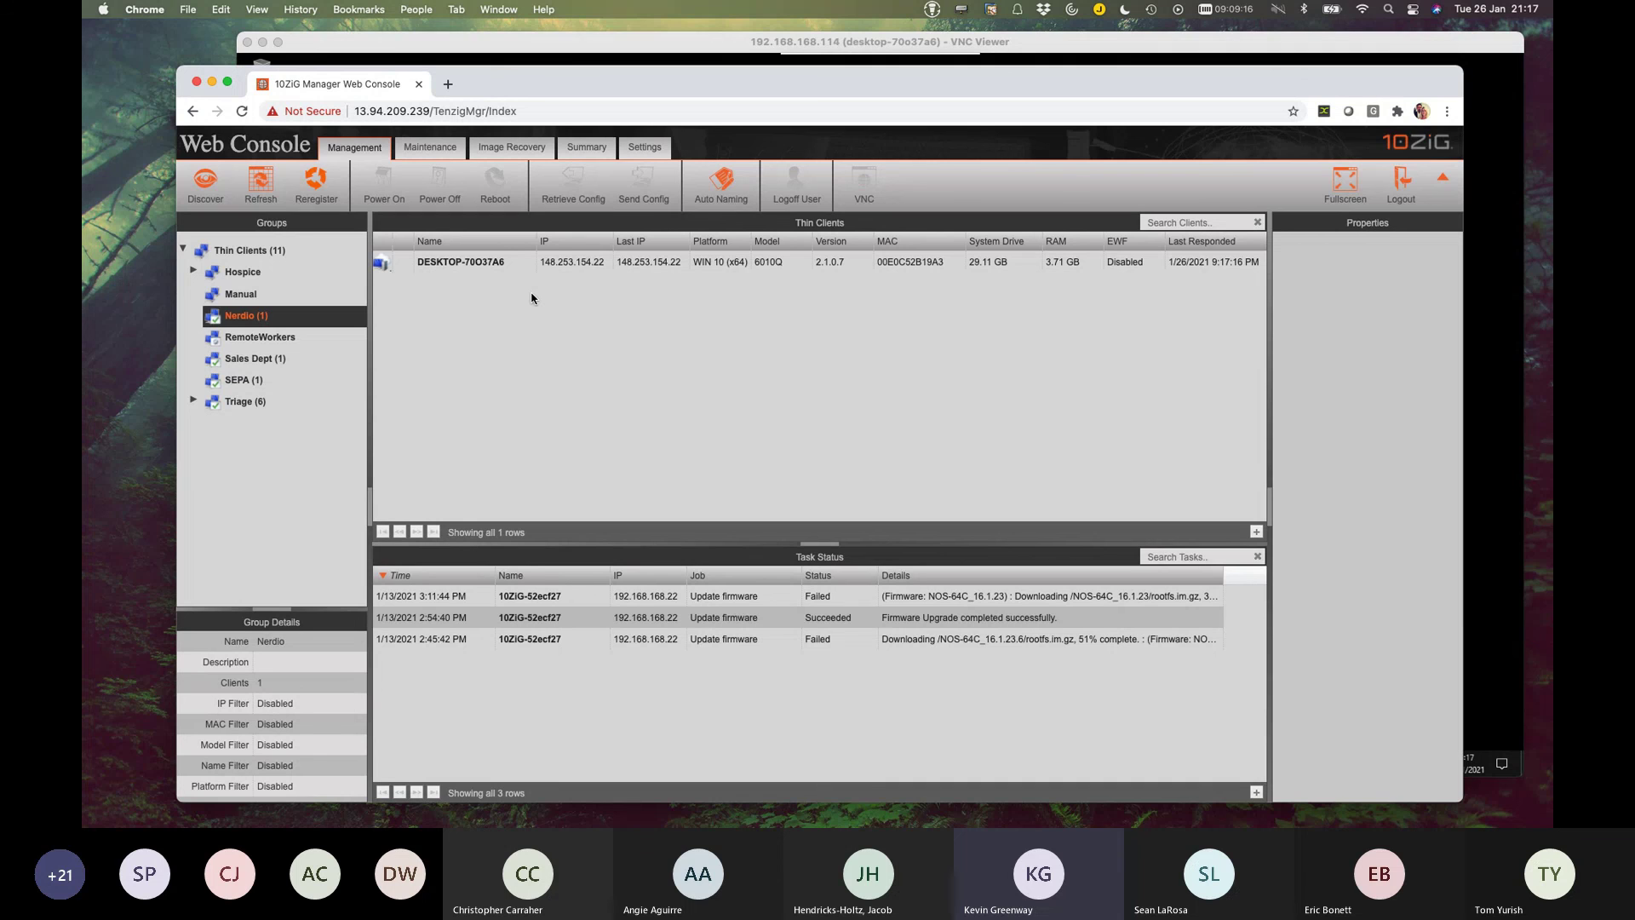
pyautogui.hscroll(1, 532, 298)
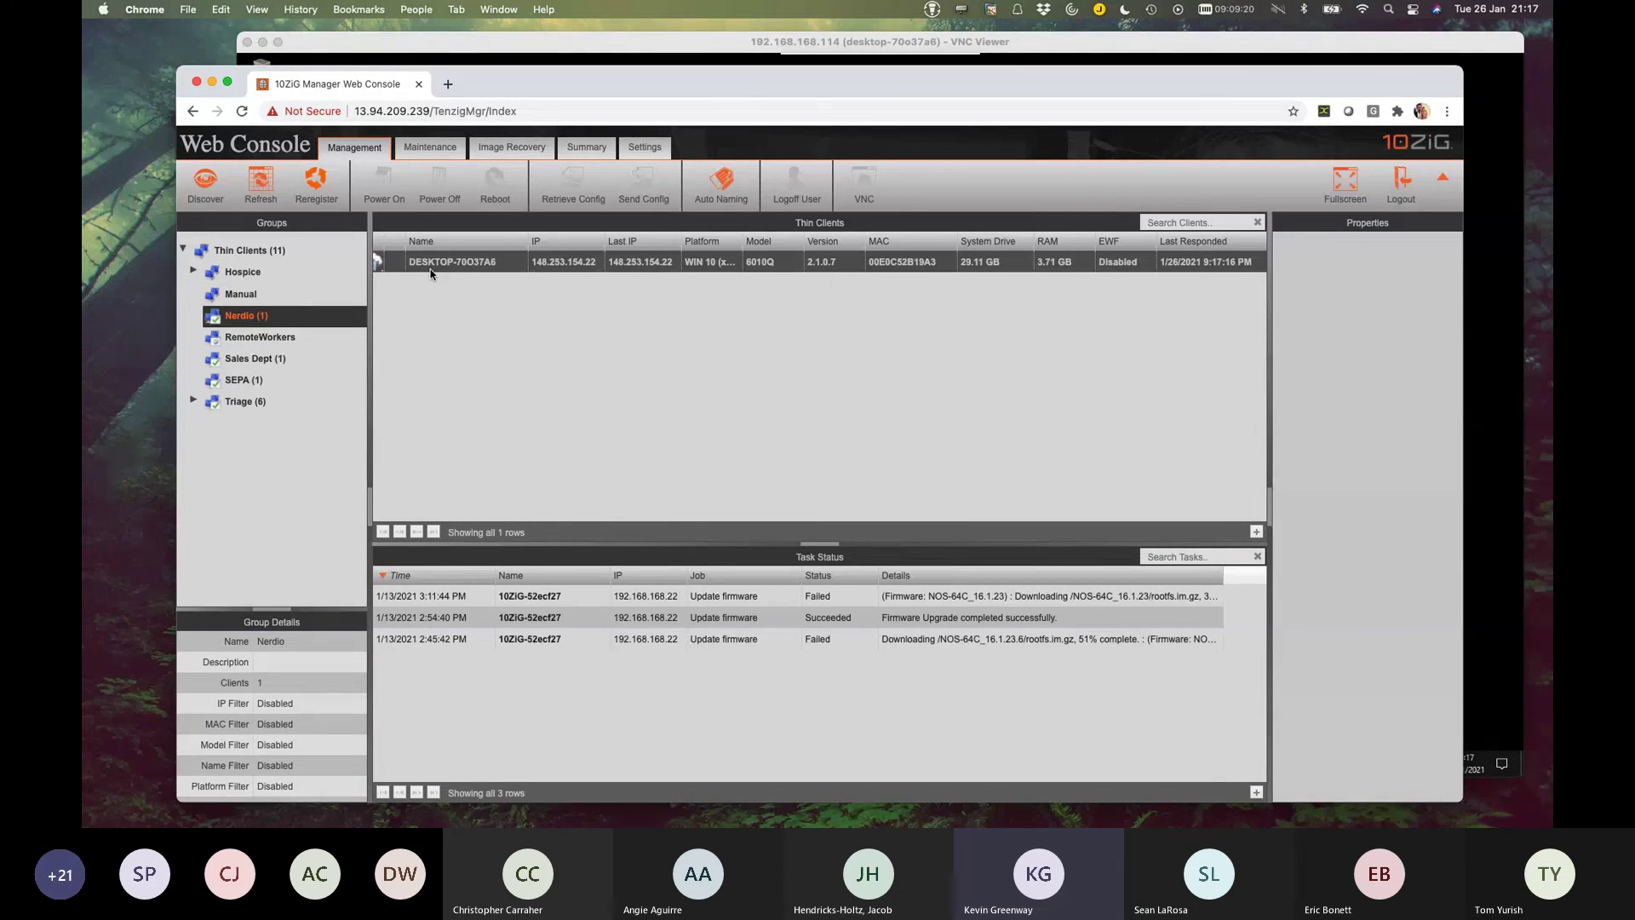
pyautogui.click(468, 263)
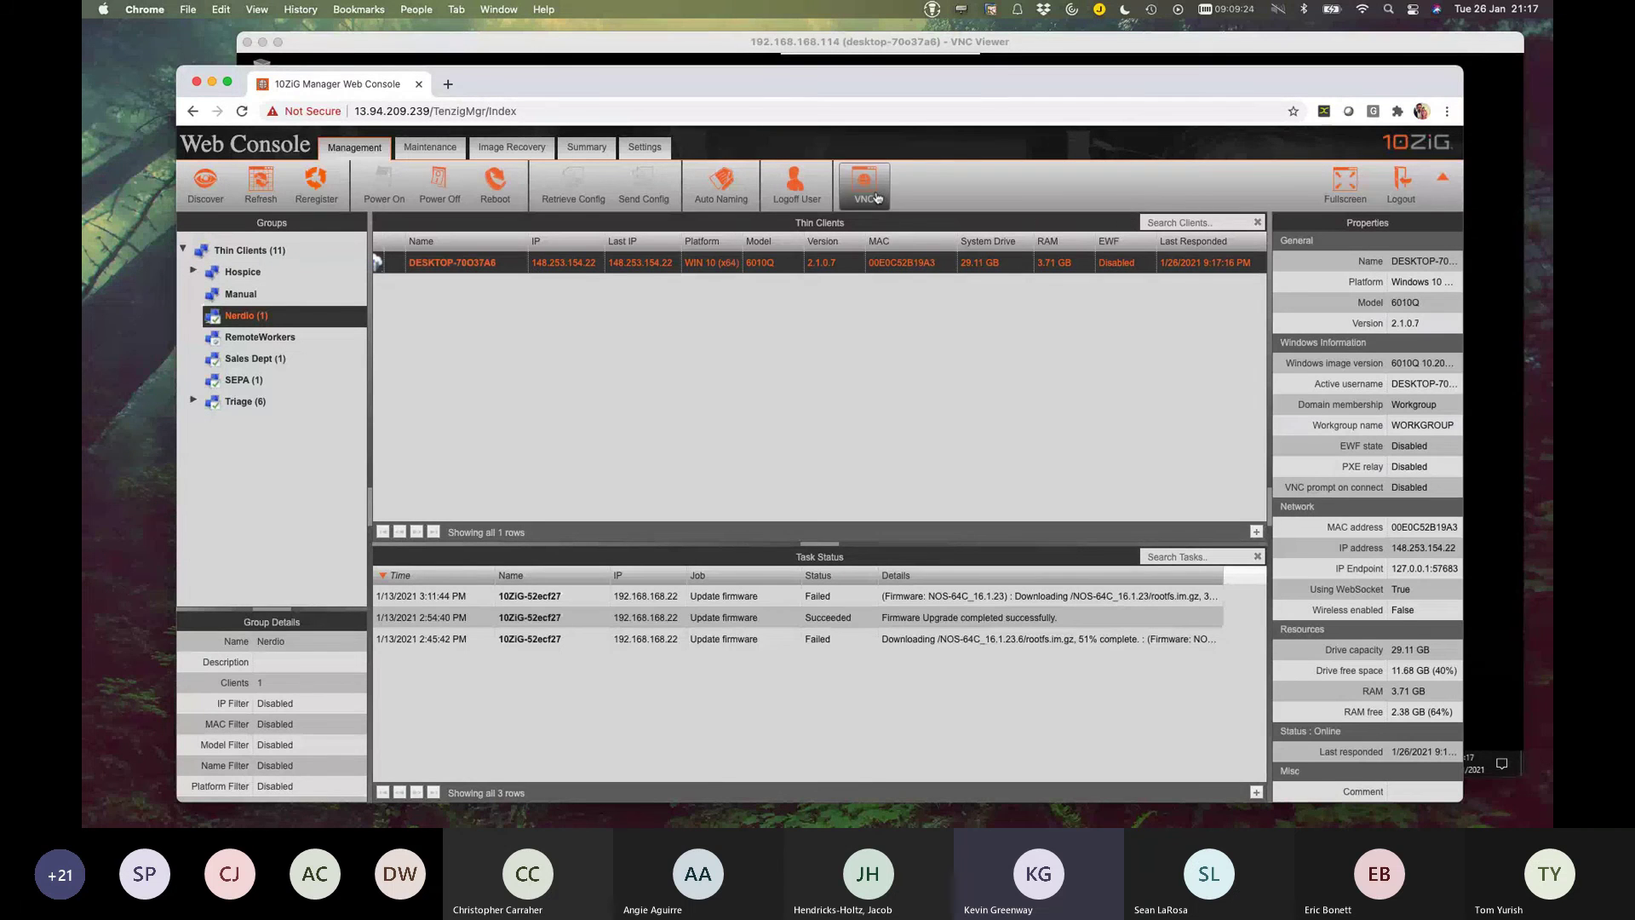
pyautogui.click(878, 196)
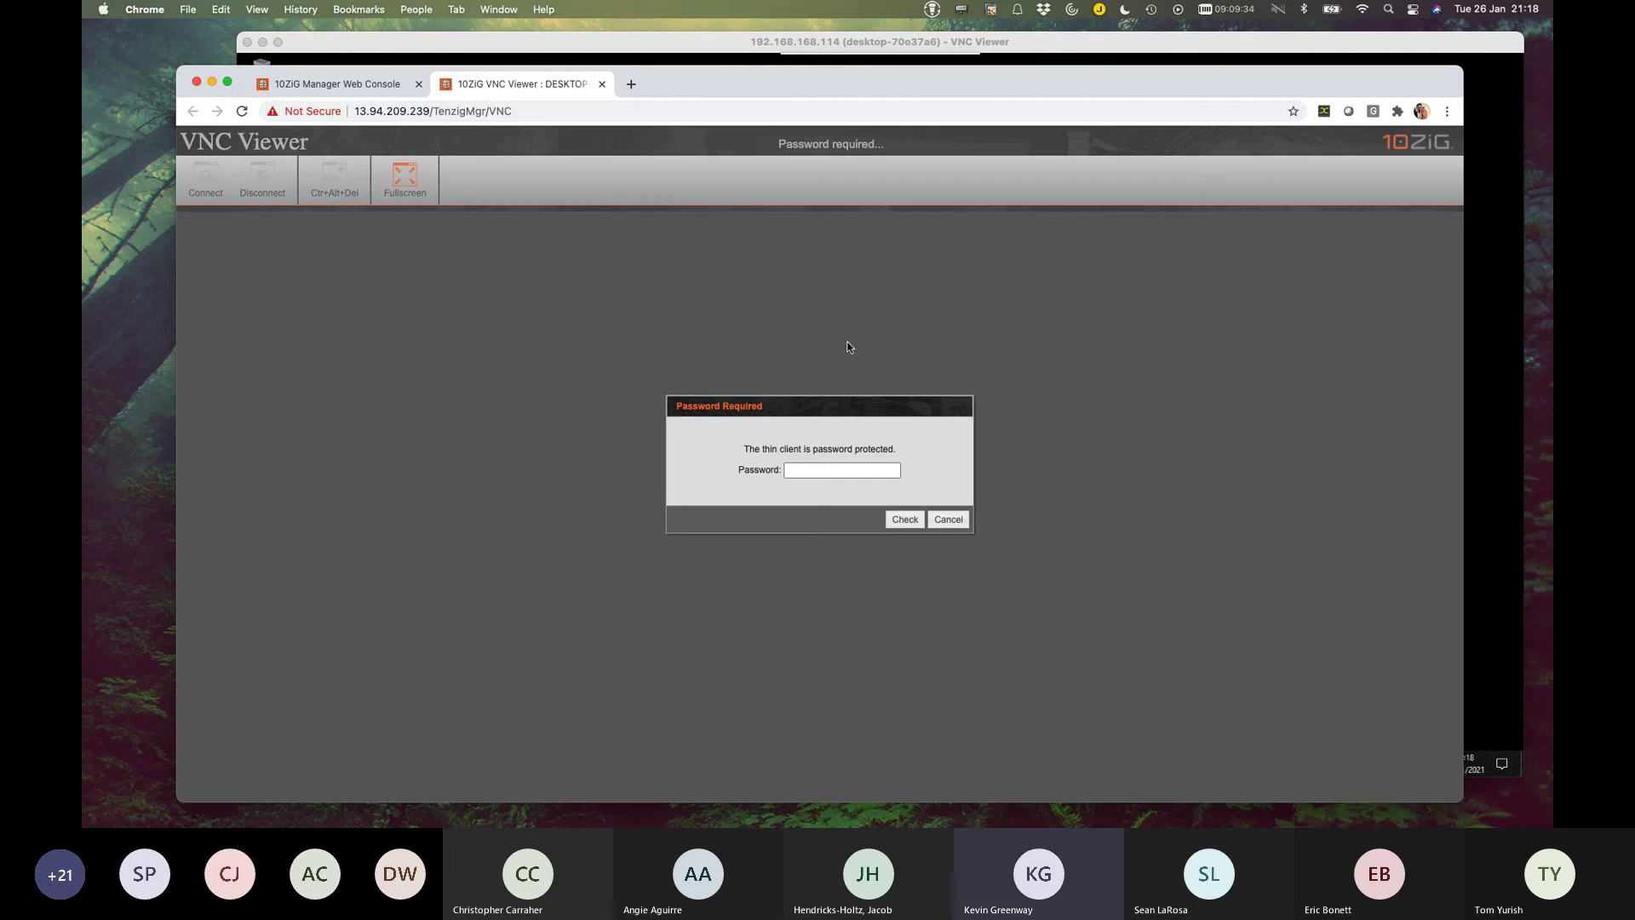
pyautogui.write('•••••')
pyautogui.click(905, 519)
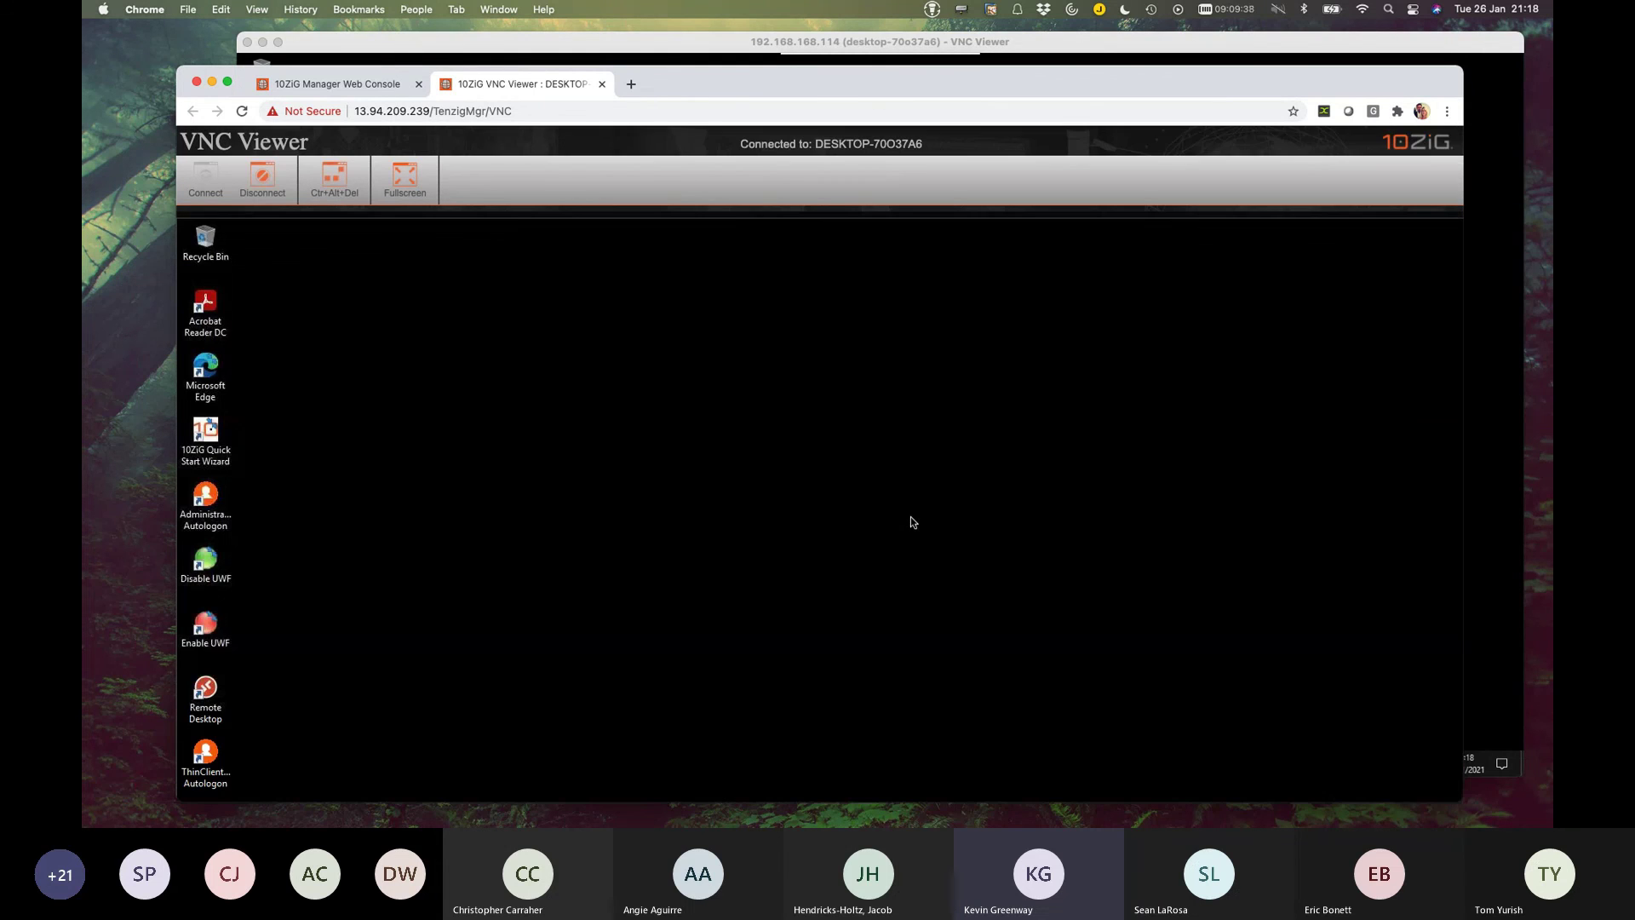
pyautogui.click(205, 365)
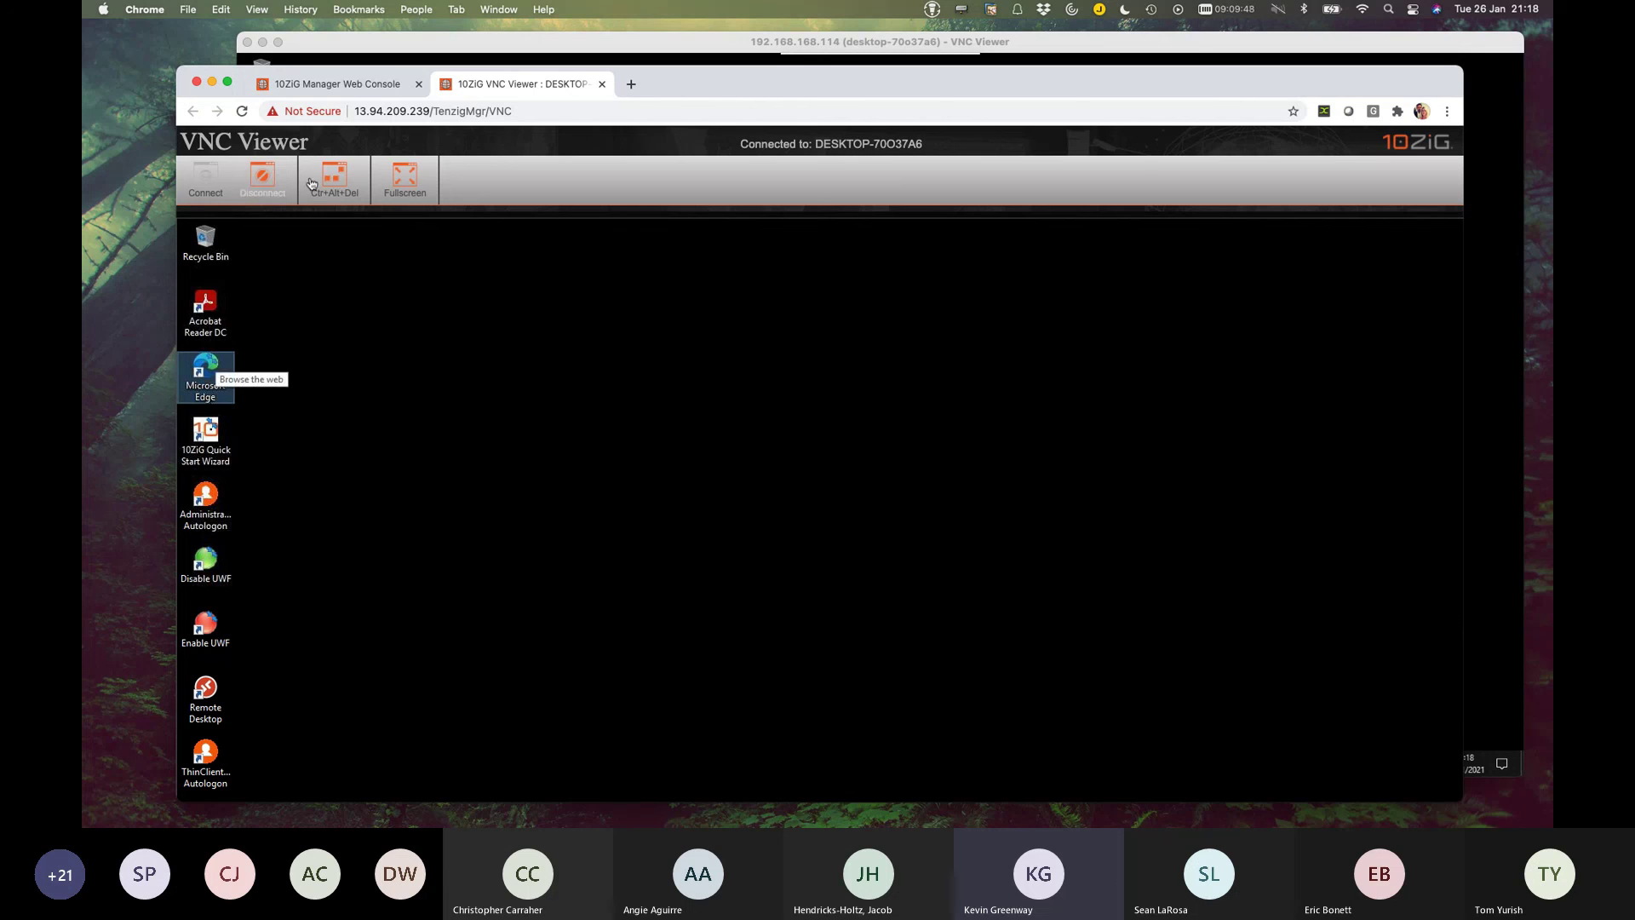
pyautogui.click(266, 181)
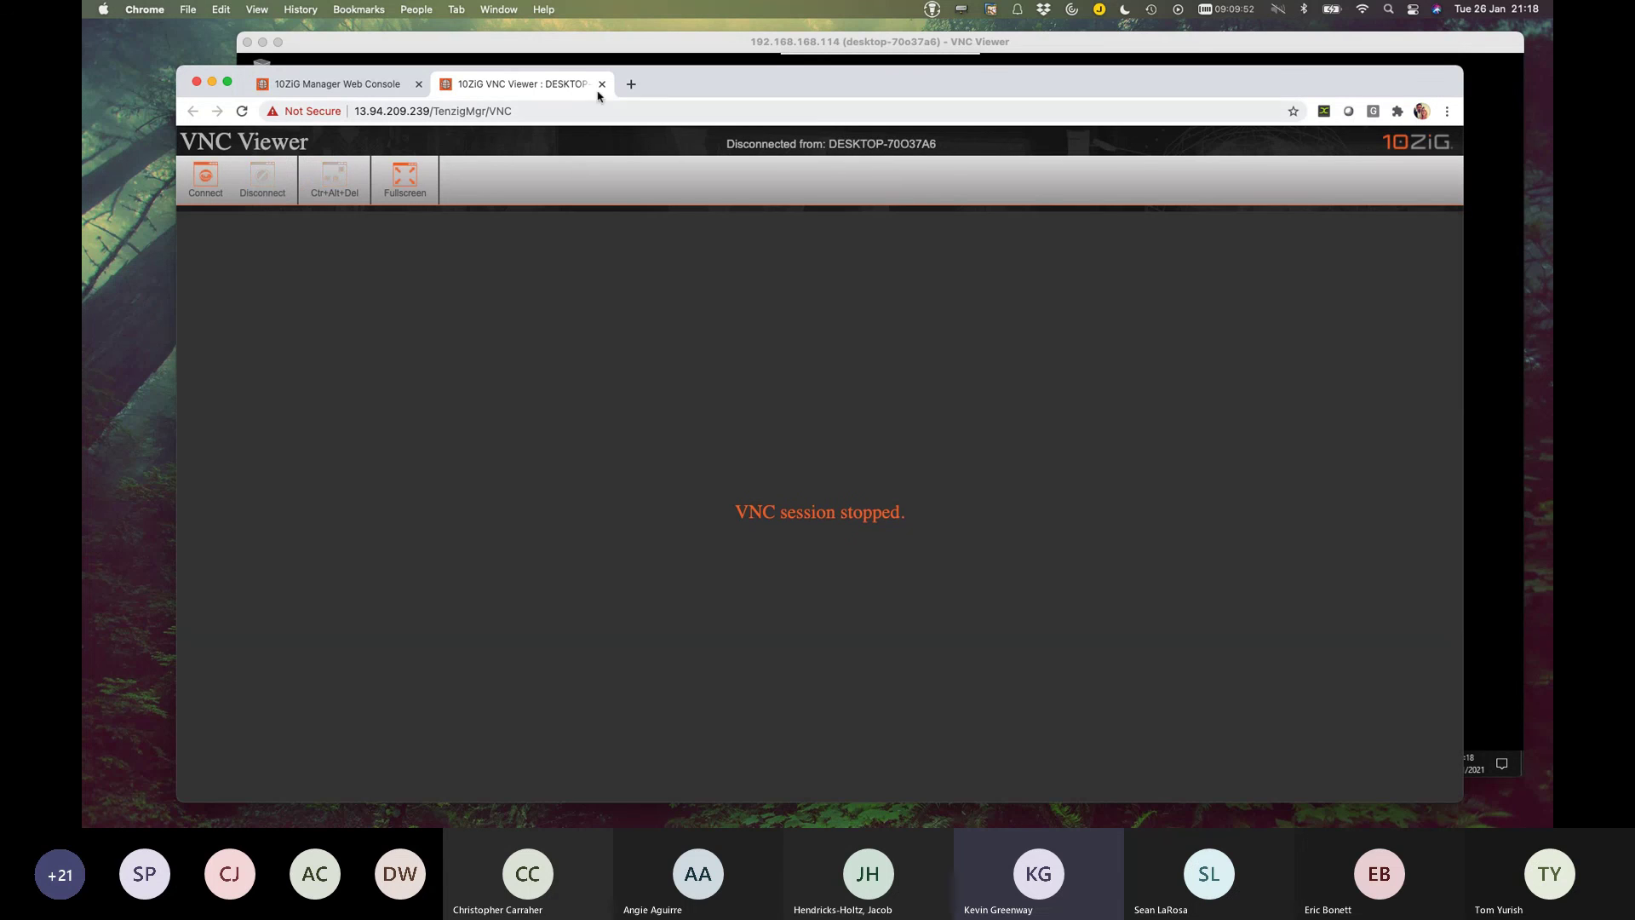
pyautogui.click(602, 84)
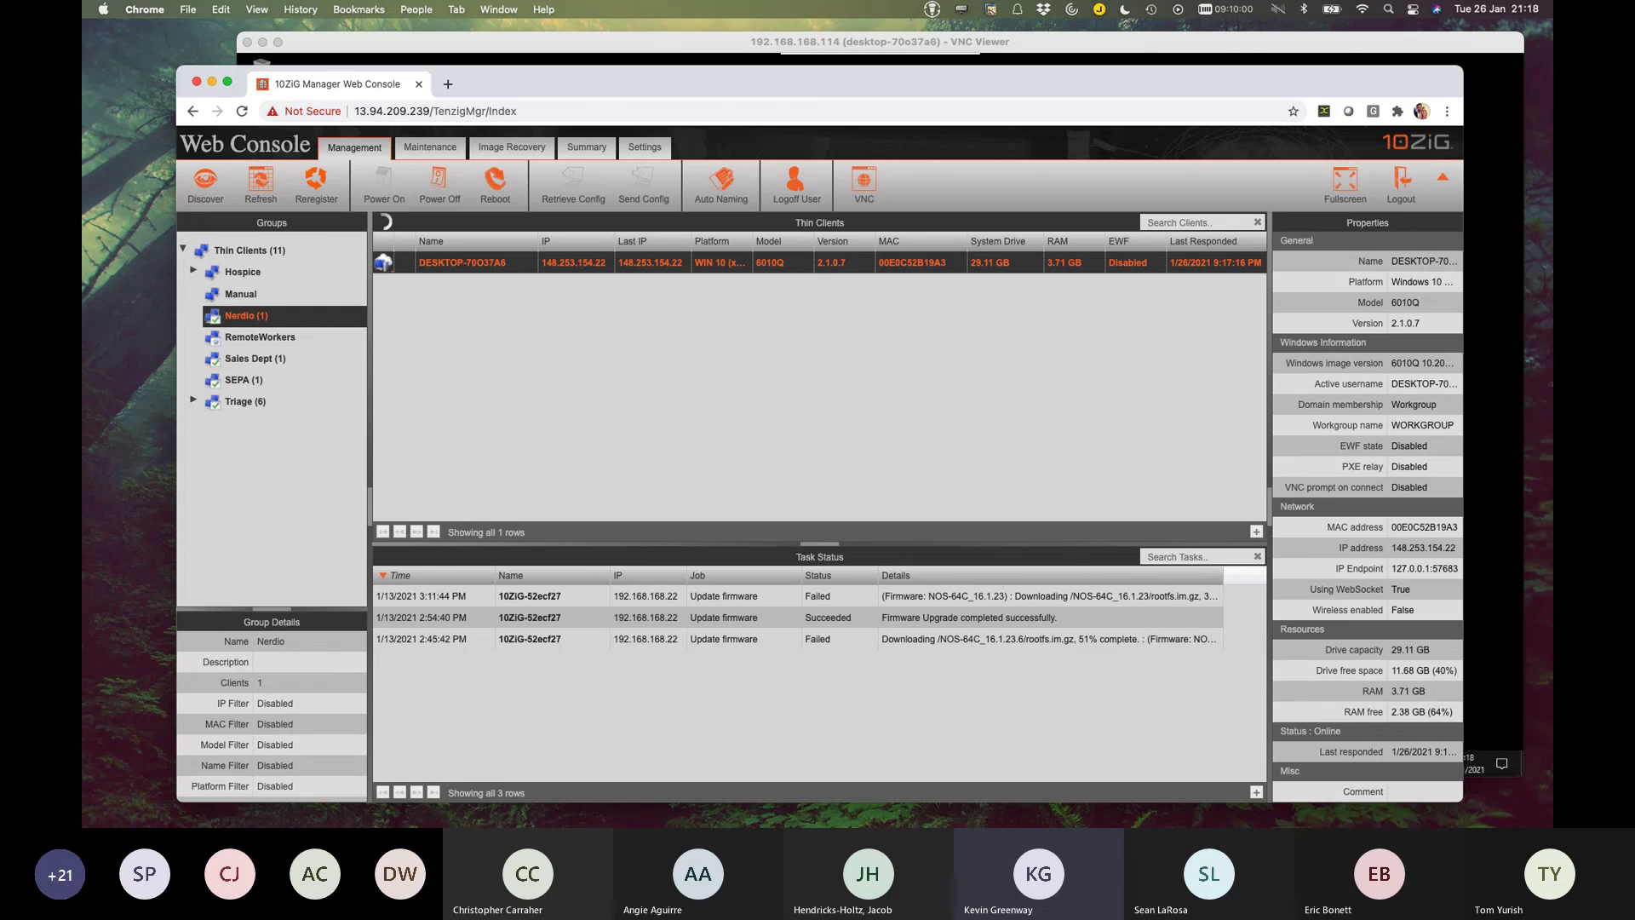
# In the Manager Console, bring up DESKTOP-70O37A6's Windows client administration actions.
pyautogui.press('super+Tab')
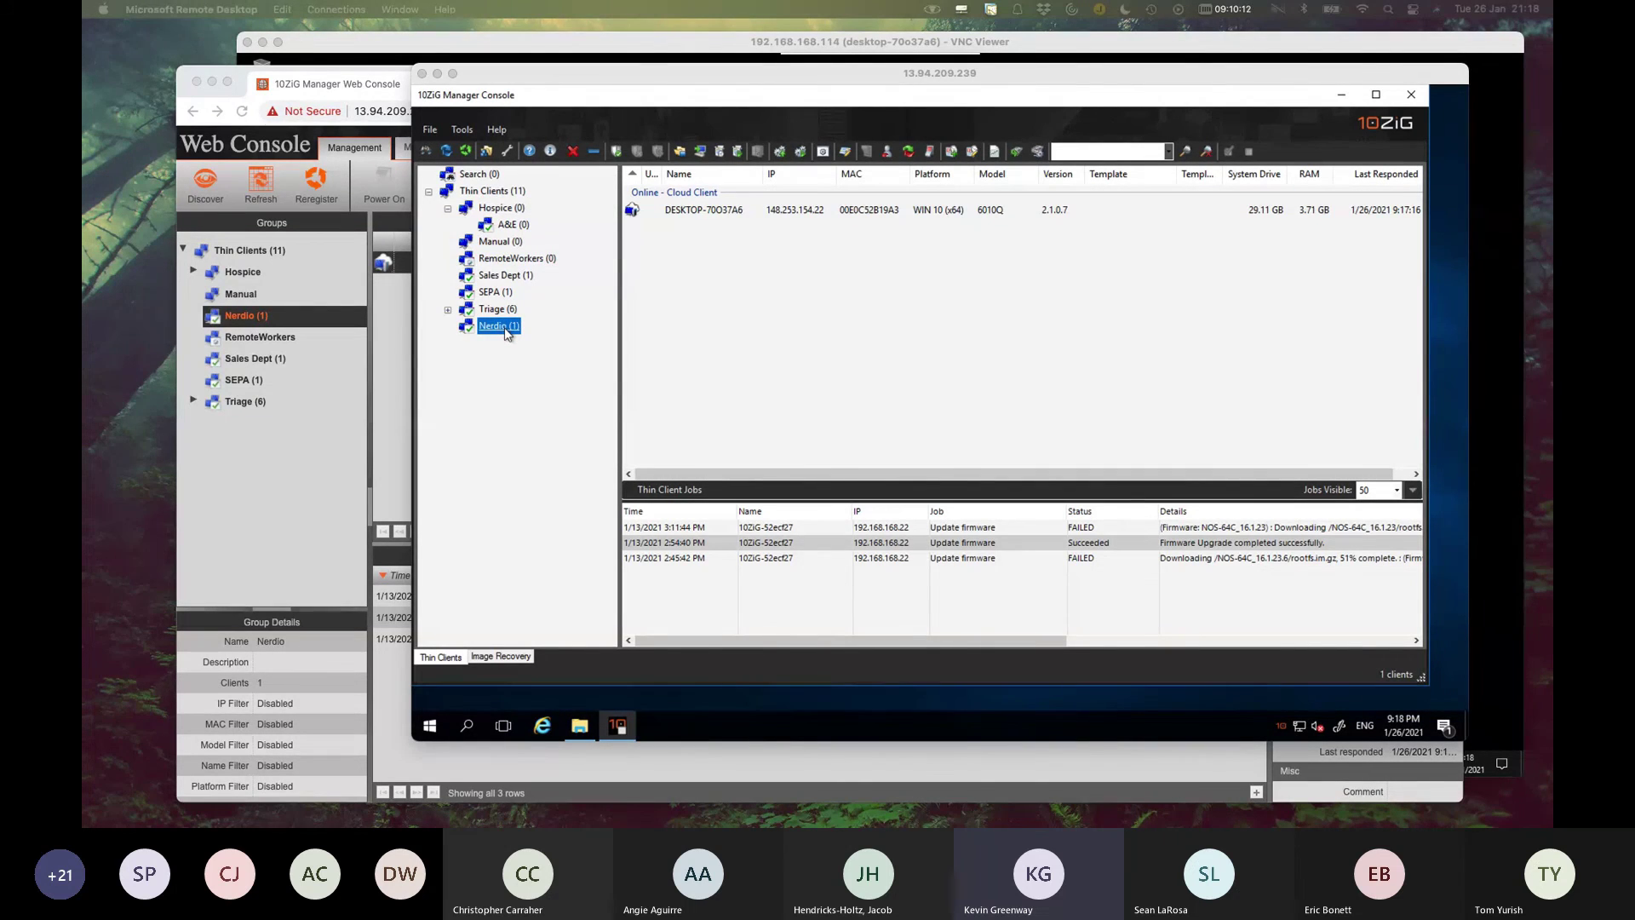
pyautogui.rightClick(839, 211)
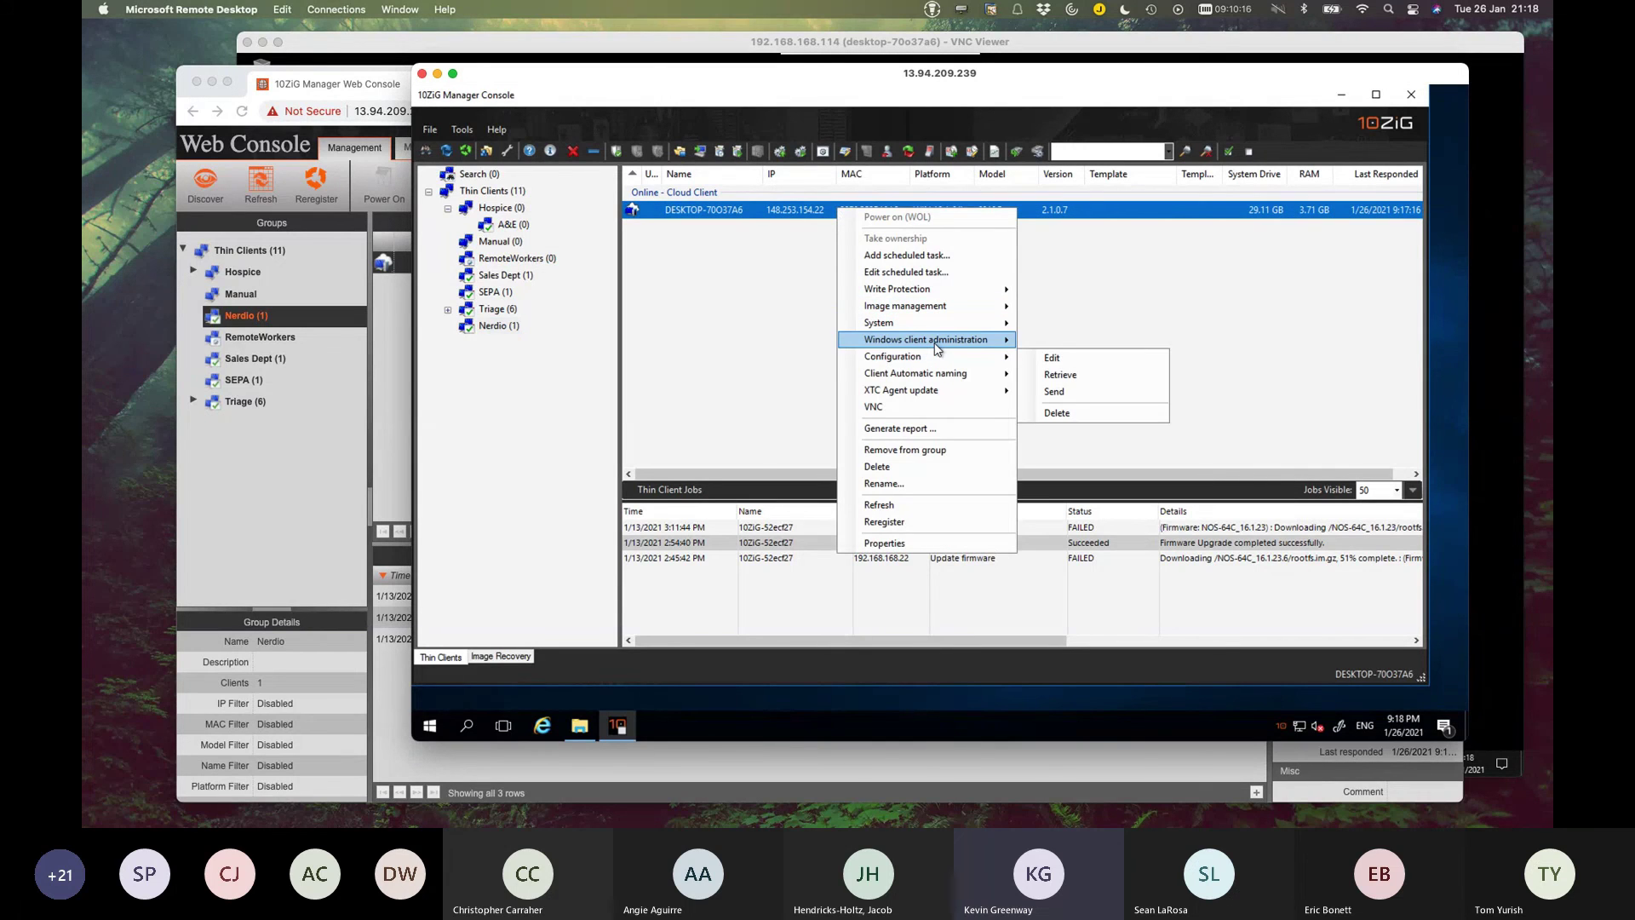
pyautogui.moveTo(936, 349)
# Check that DesktopClient_1.2.1525.0_x64 runs RemoteDesktop_1.2.1525.0_x64.msi, cancelling without changes.
pyautogui.moveTo(1060, 375)
pyautogui.click(1239, 377)
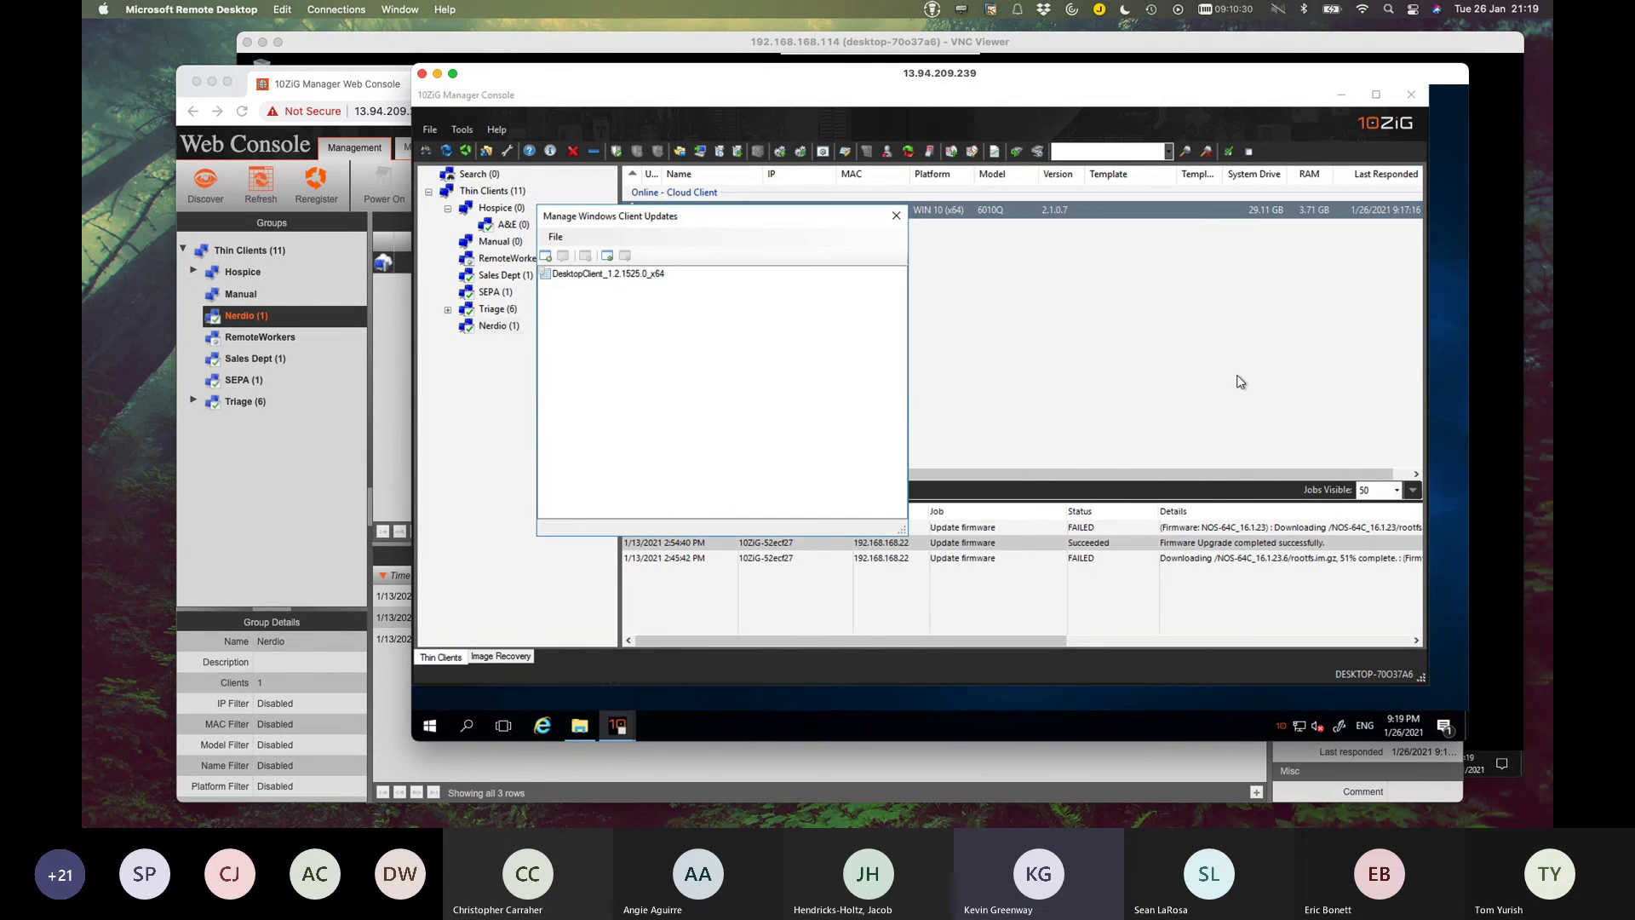
pyautogui.click(647, 275)
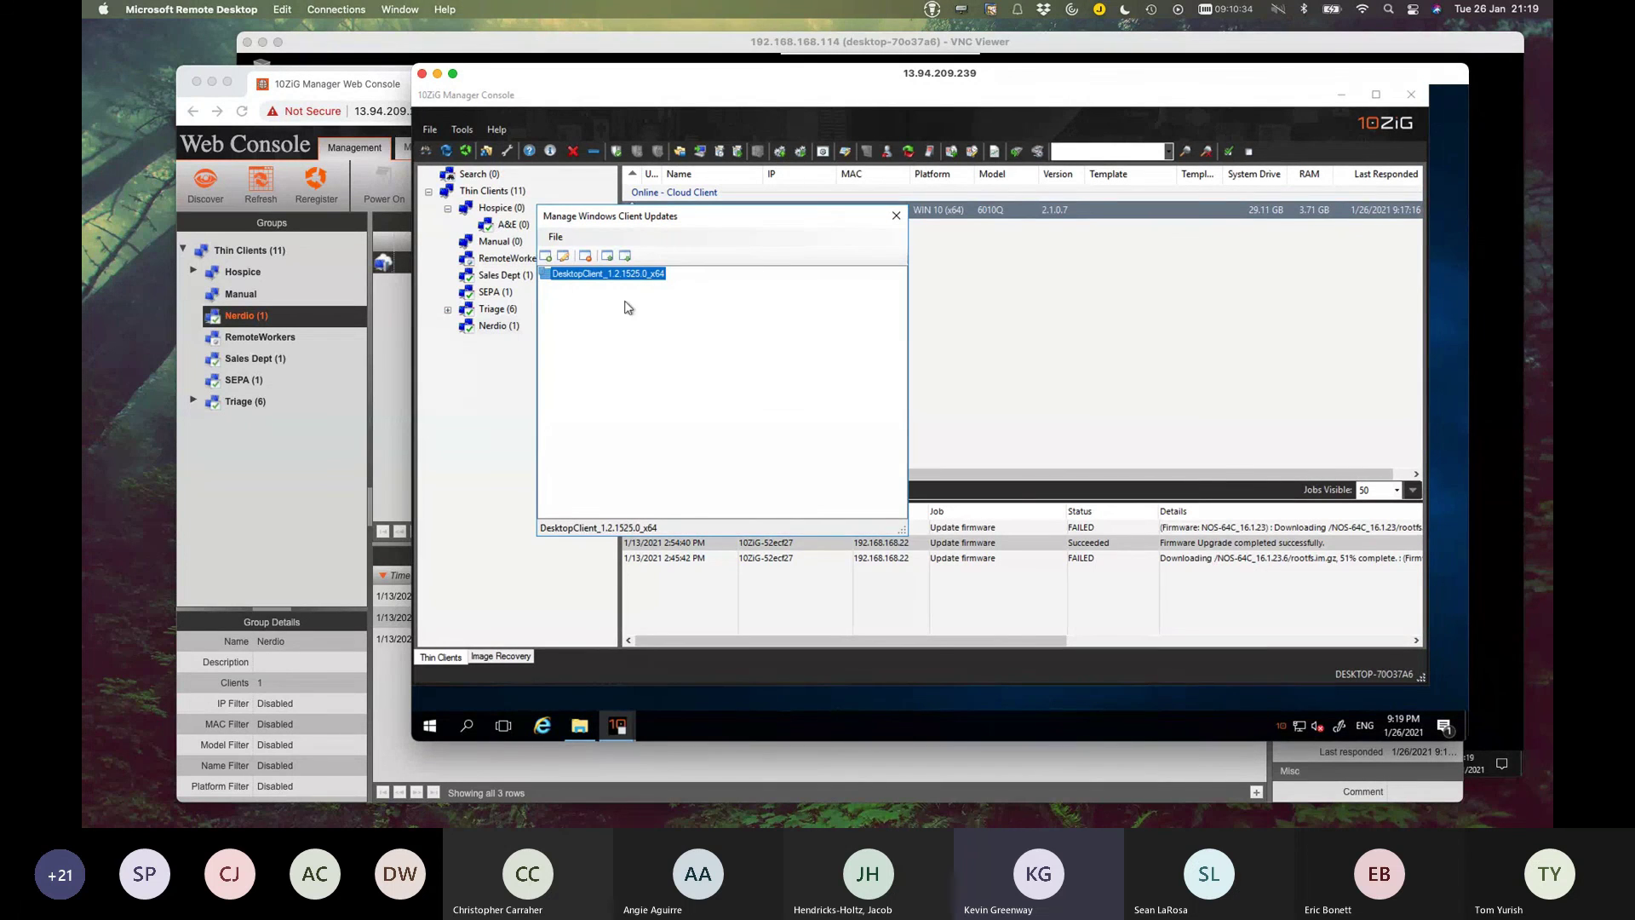
pyautogui.click(564, 258)
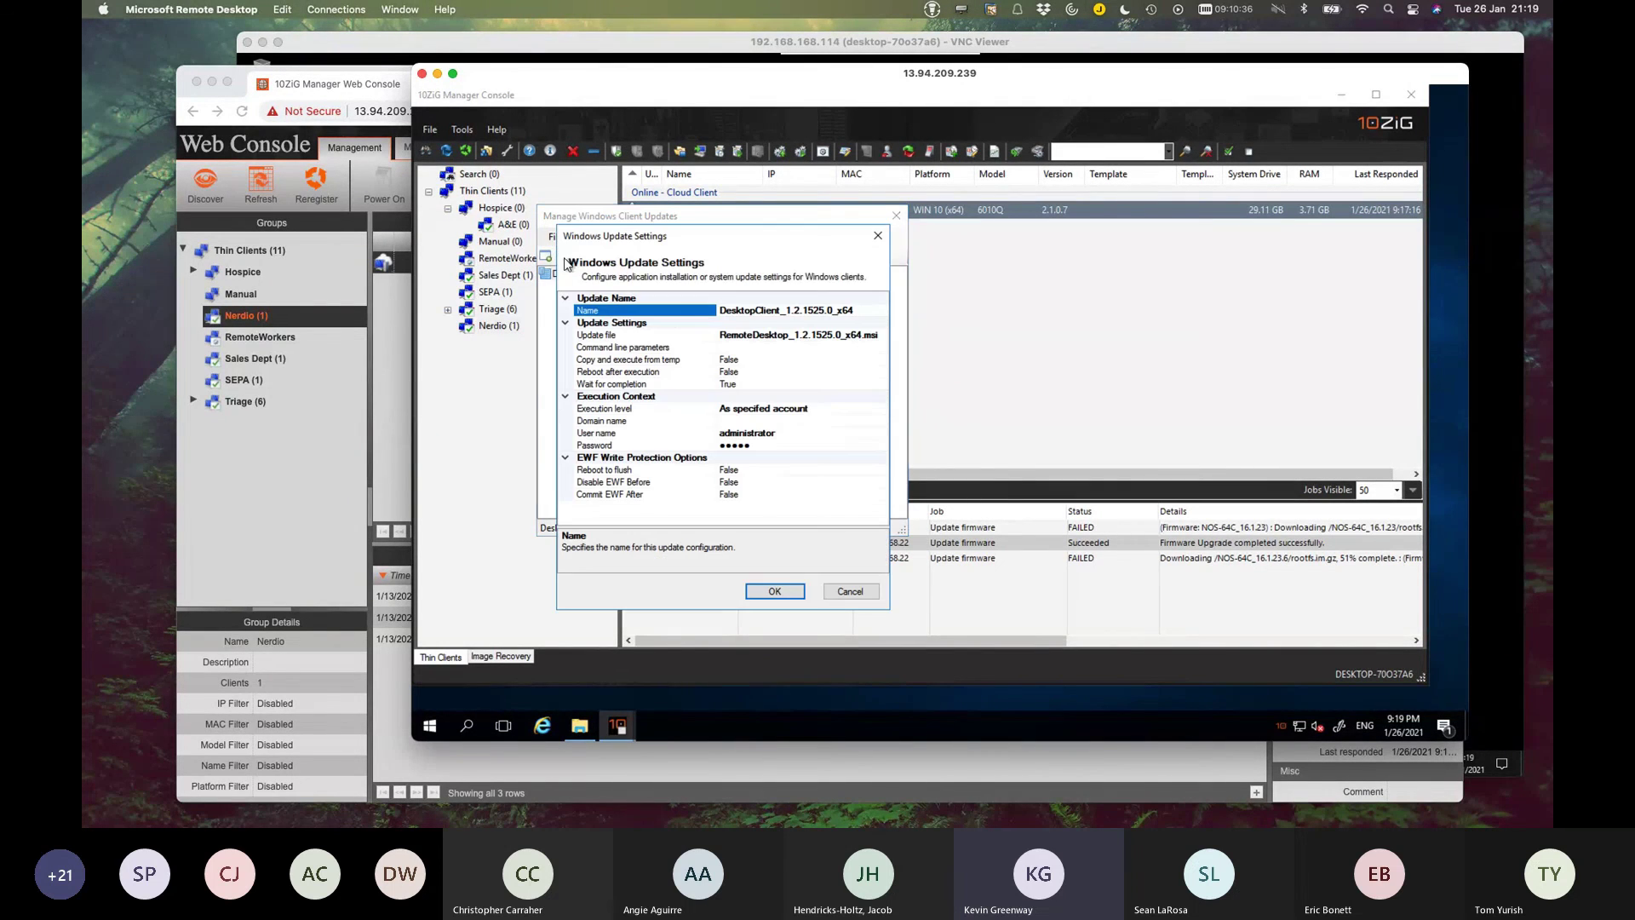
pyautogui.click(856, 337)
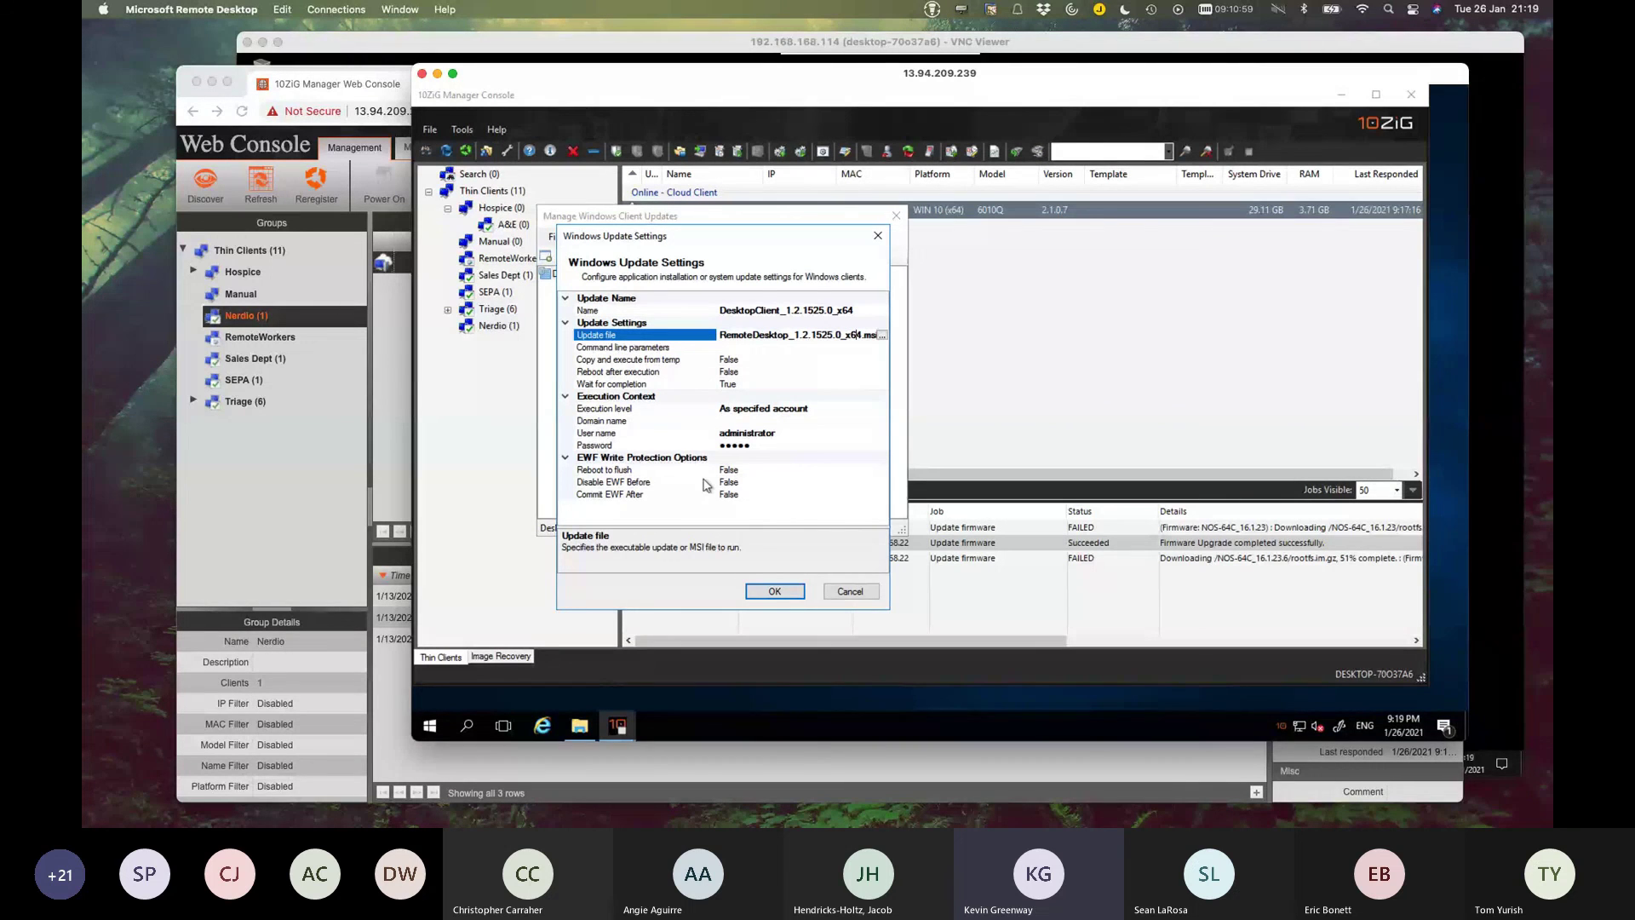
pyautogui.click(849, 591)
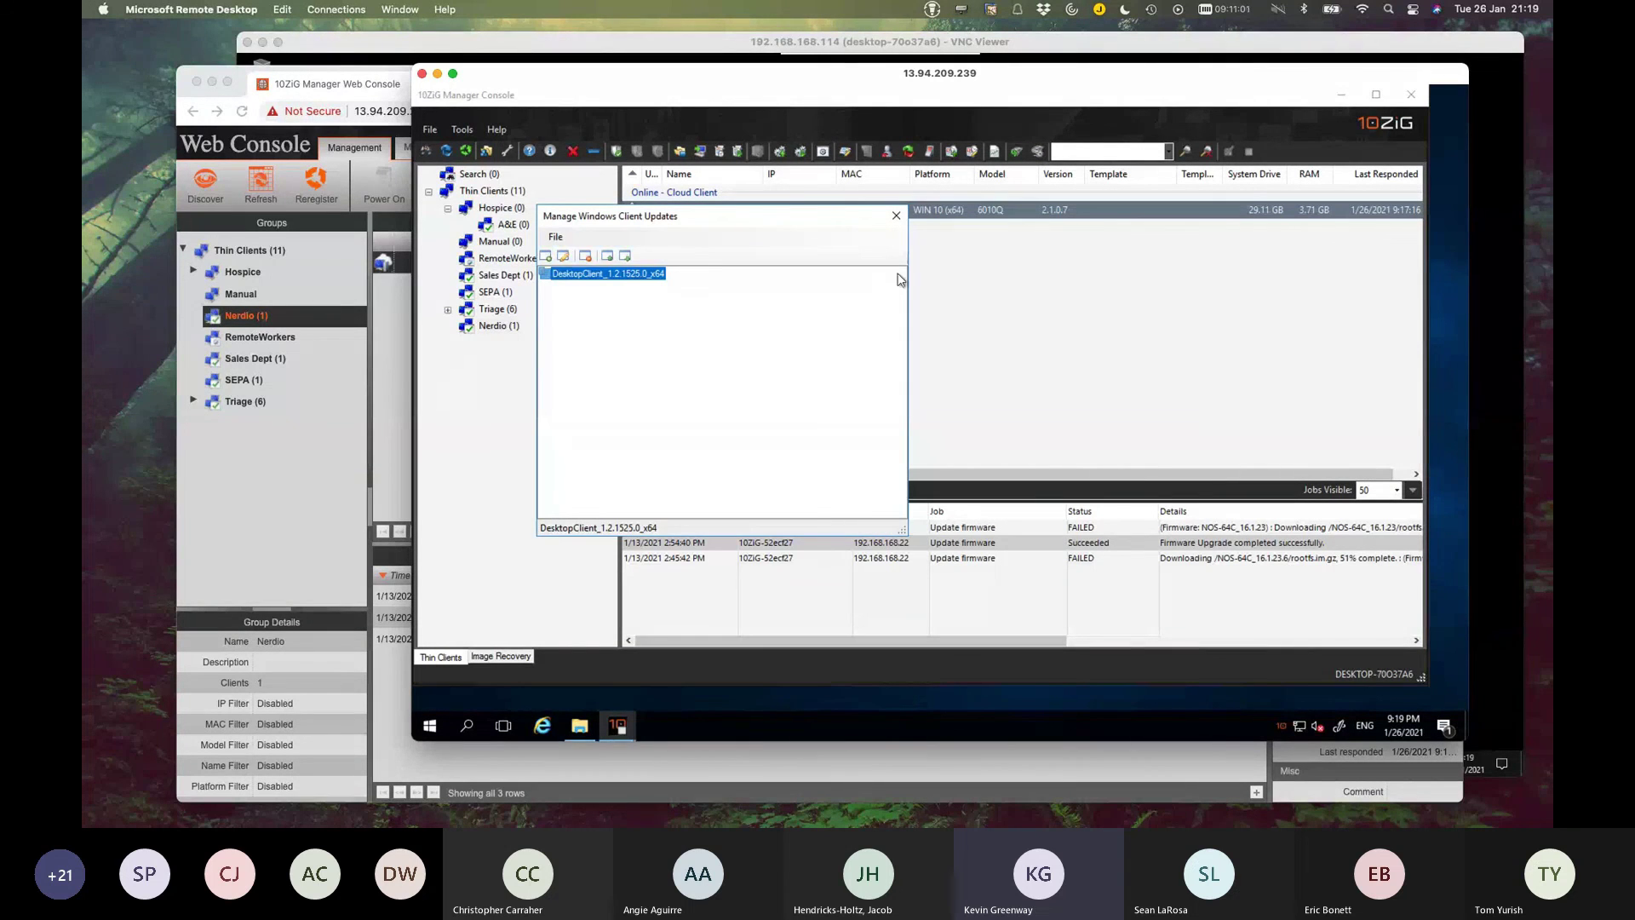
pyautogui.click(896, 216)
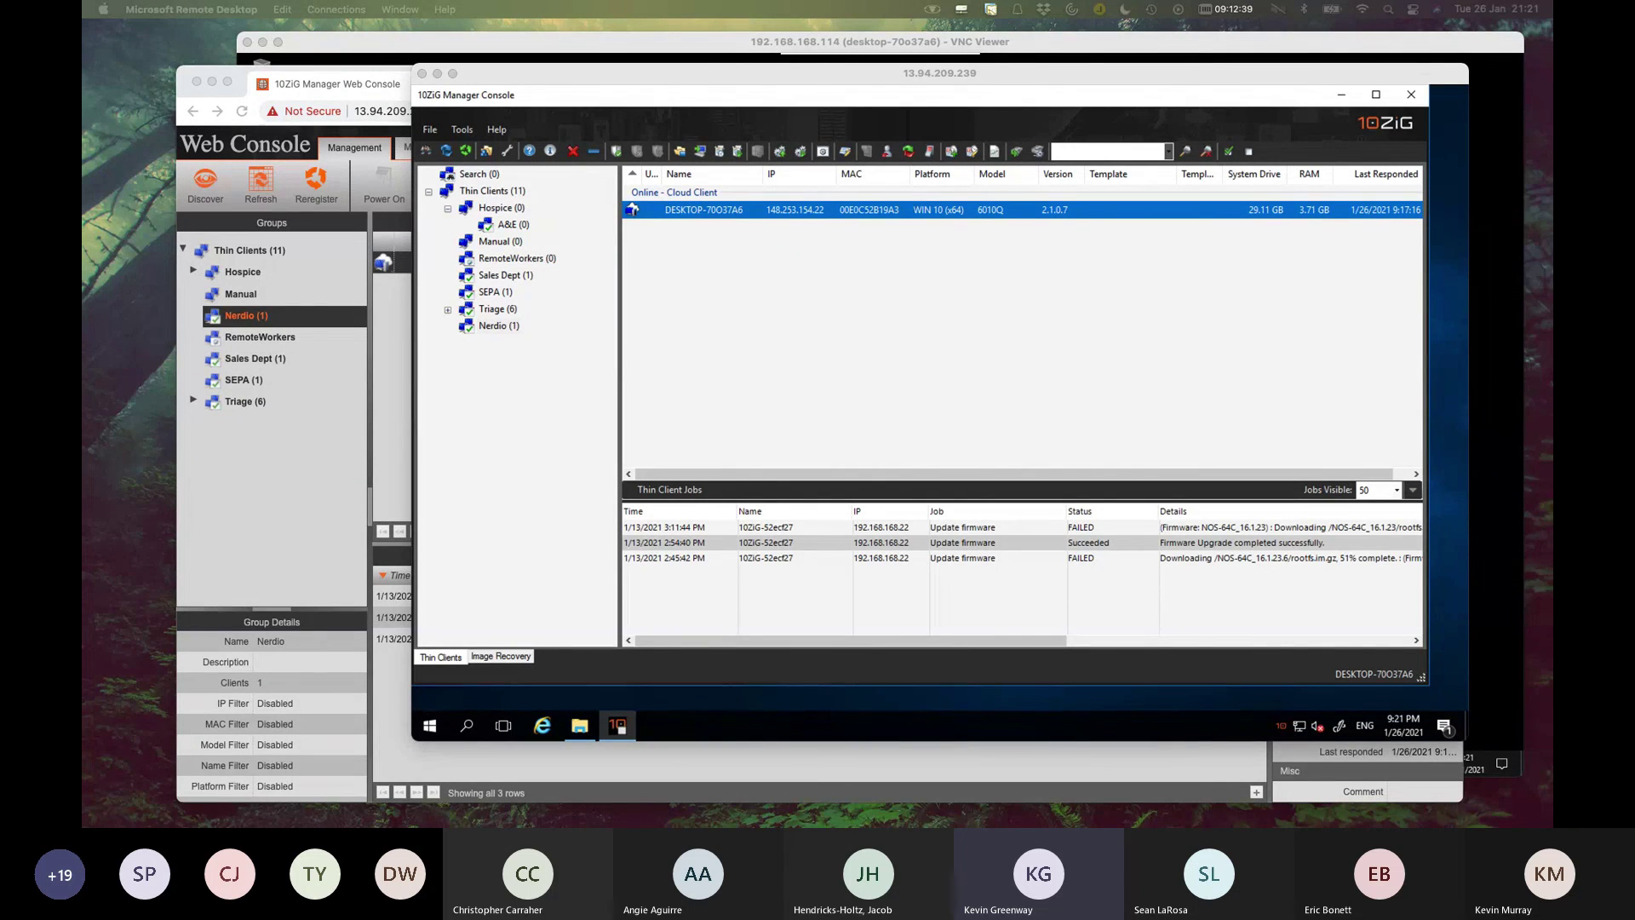
# Browse the Hospice, Manual, RemoteWorkers and Sales Dept groups, ending on RemoteWorkers.
pyautogui.click(516, 213)
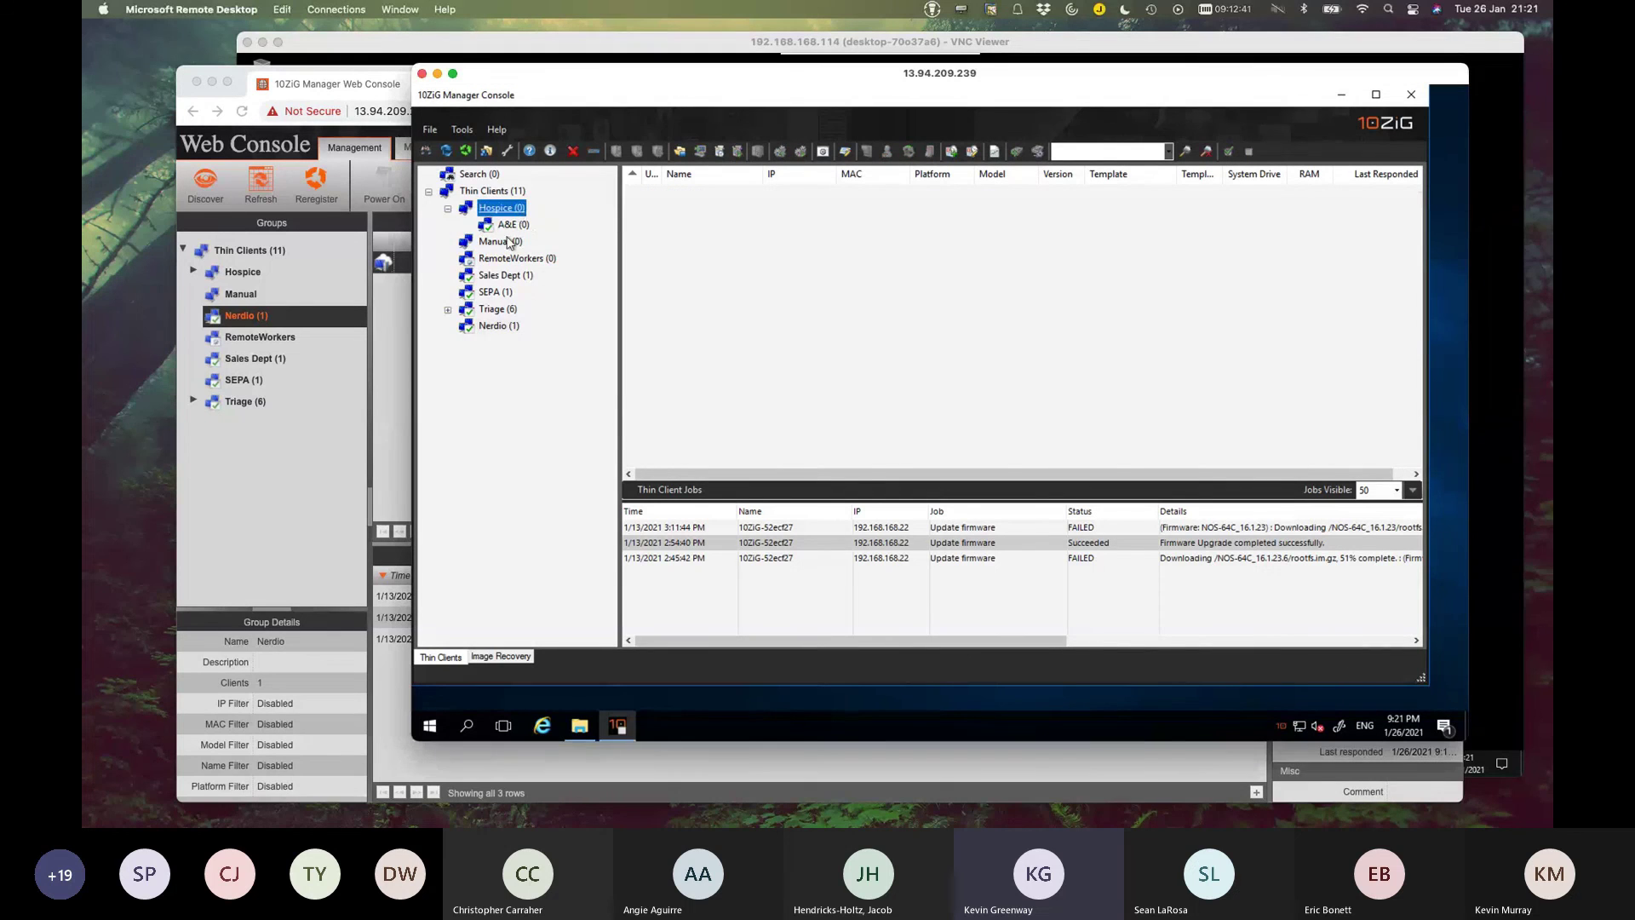
pyautogui.click(508, 242)
pyautogui.press('Down')
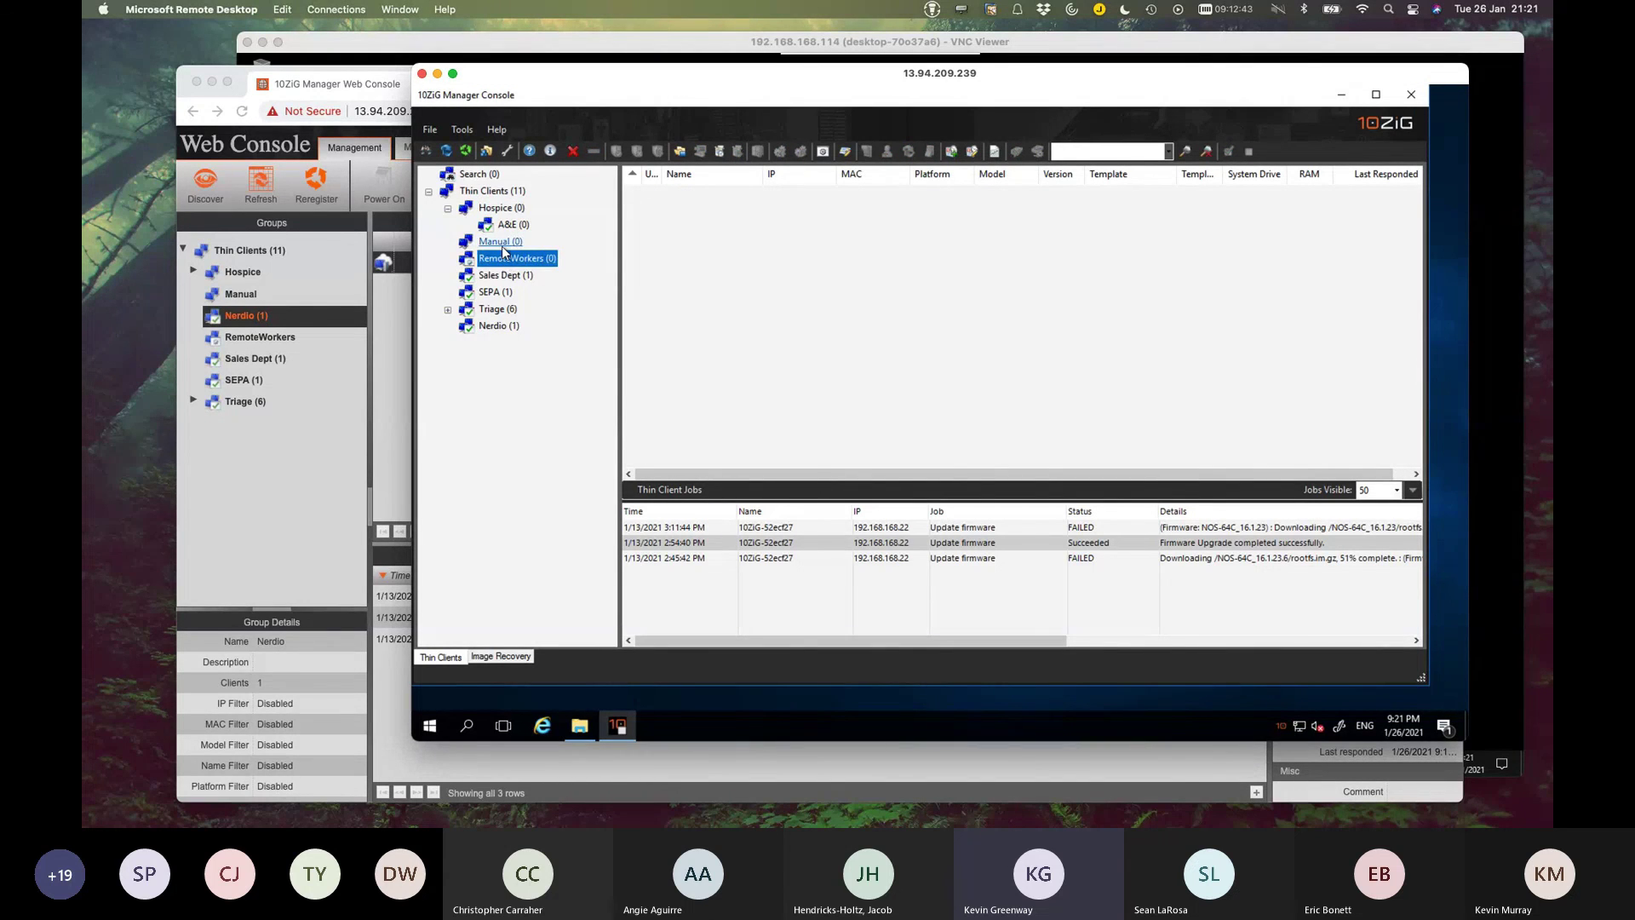
pyautogui.press('Up')
pyautogui.press('Up')
pyautogui.press('Up')
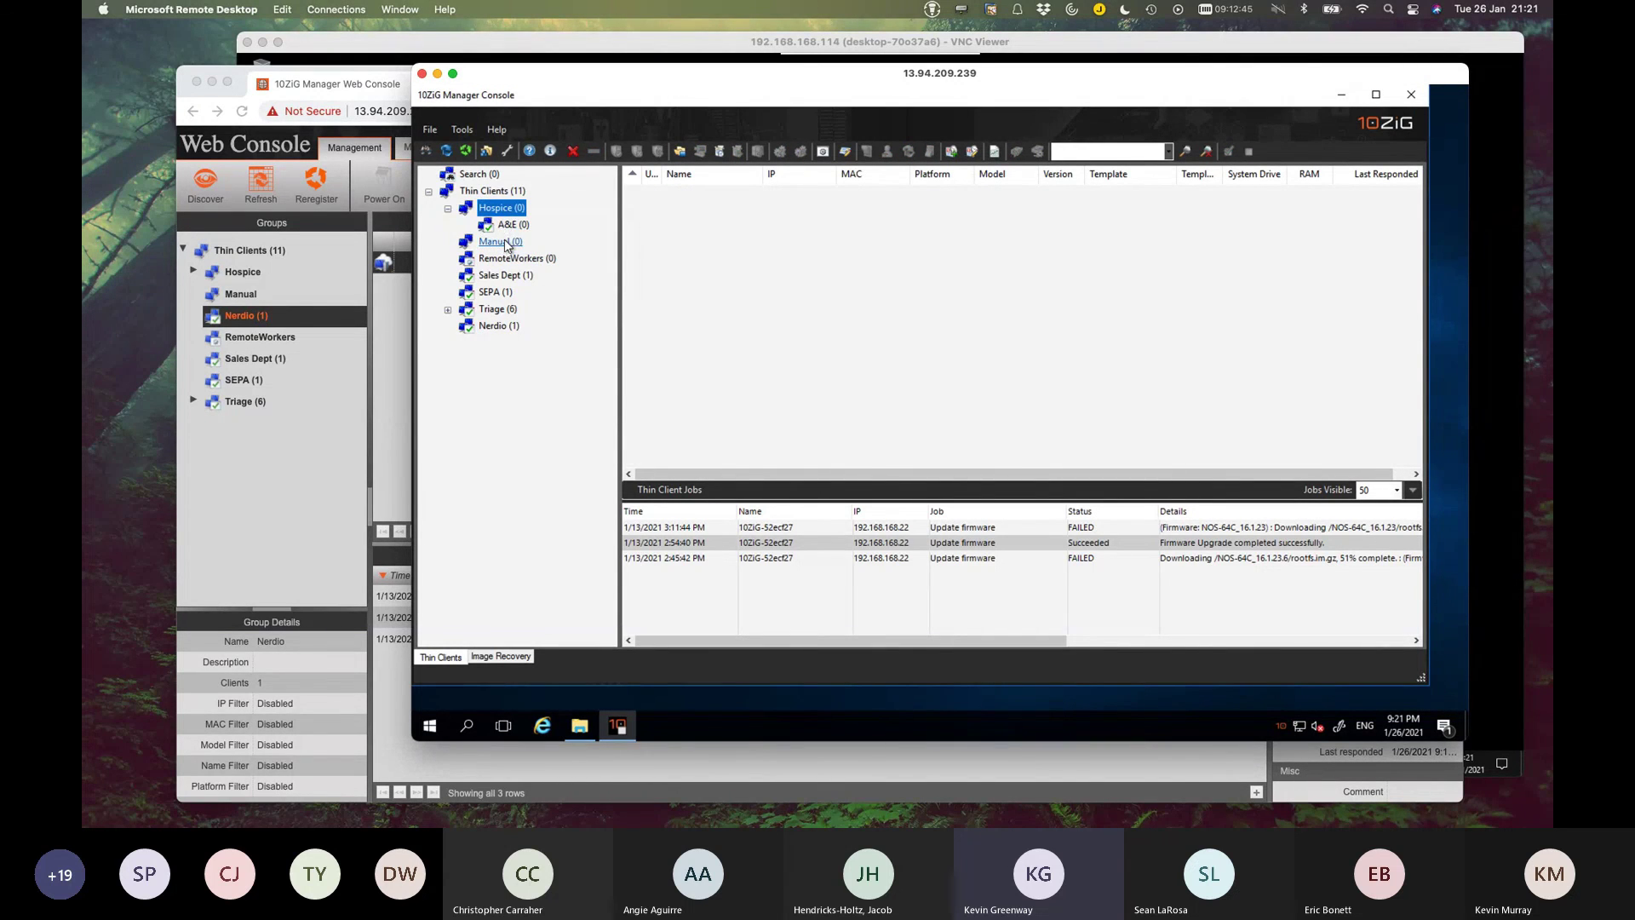
pyautogui.click(503, 243)
pyautogui.click(508, 262)
pyautogui.click(507, 275)
pyautogui.click(507, 259)
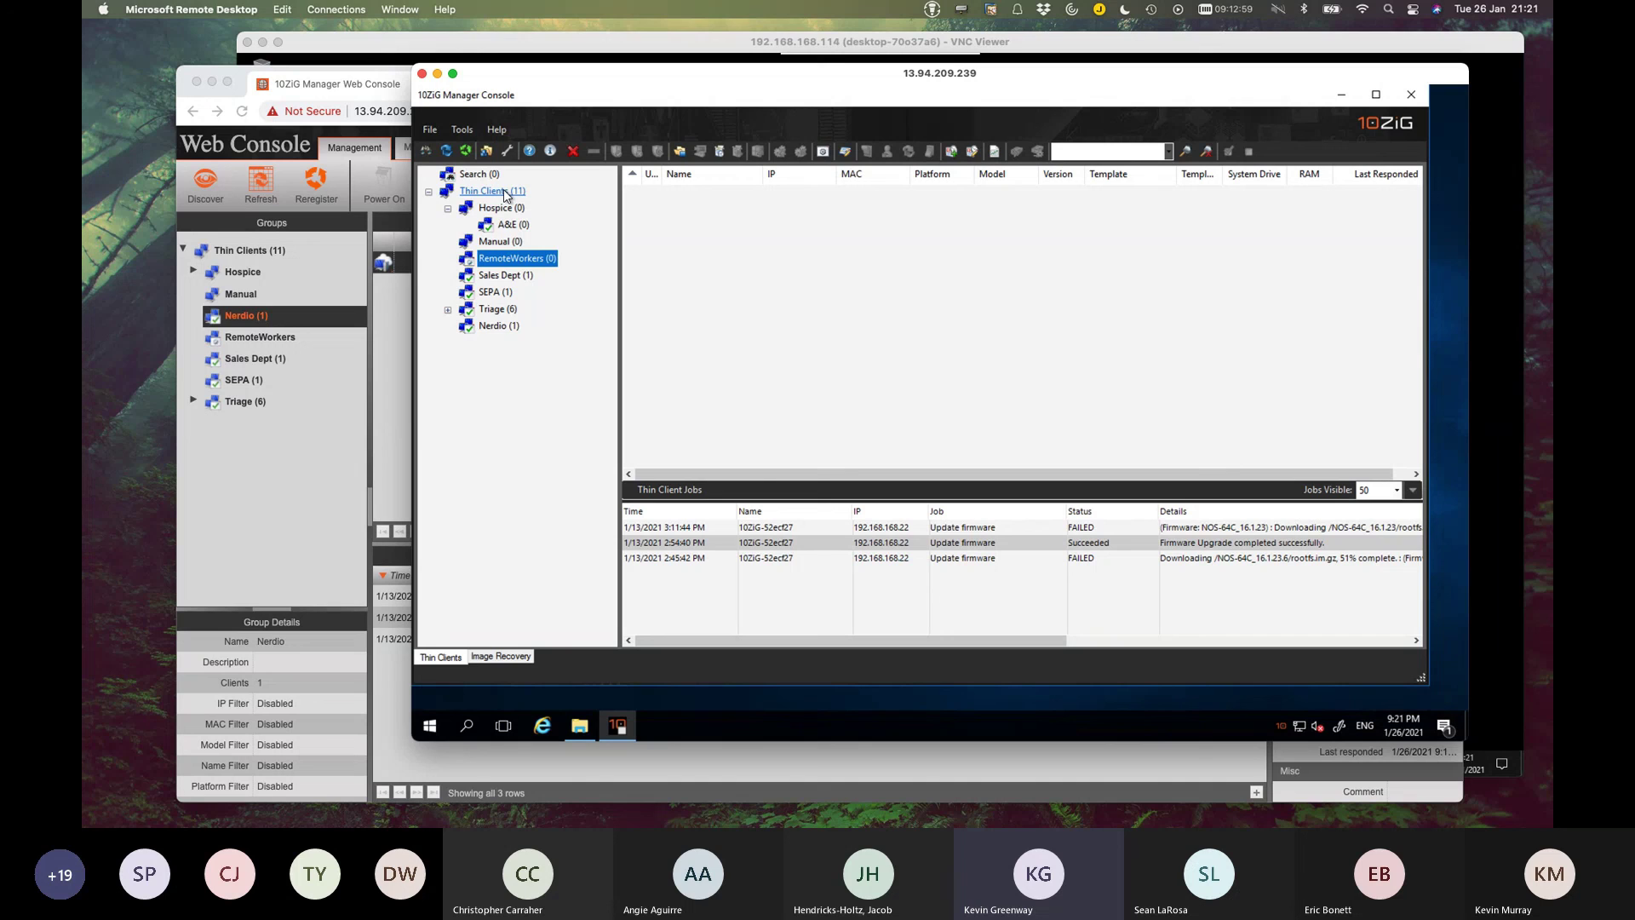
pyautogui.click(505, 194)
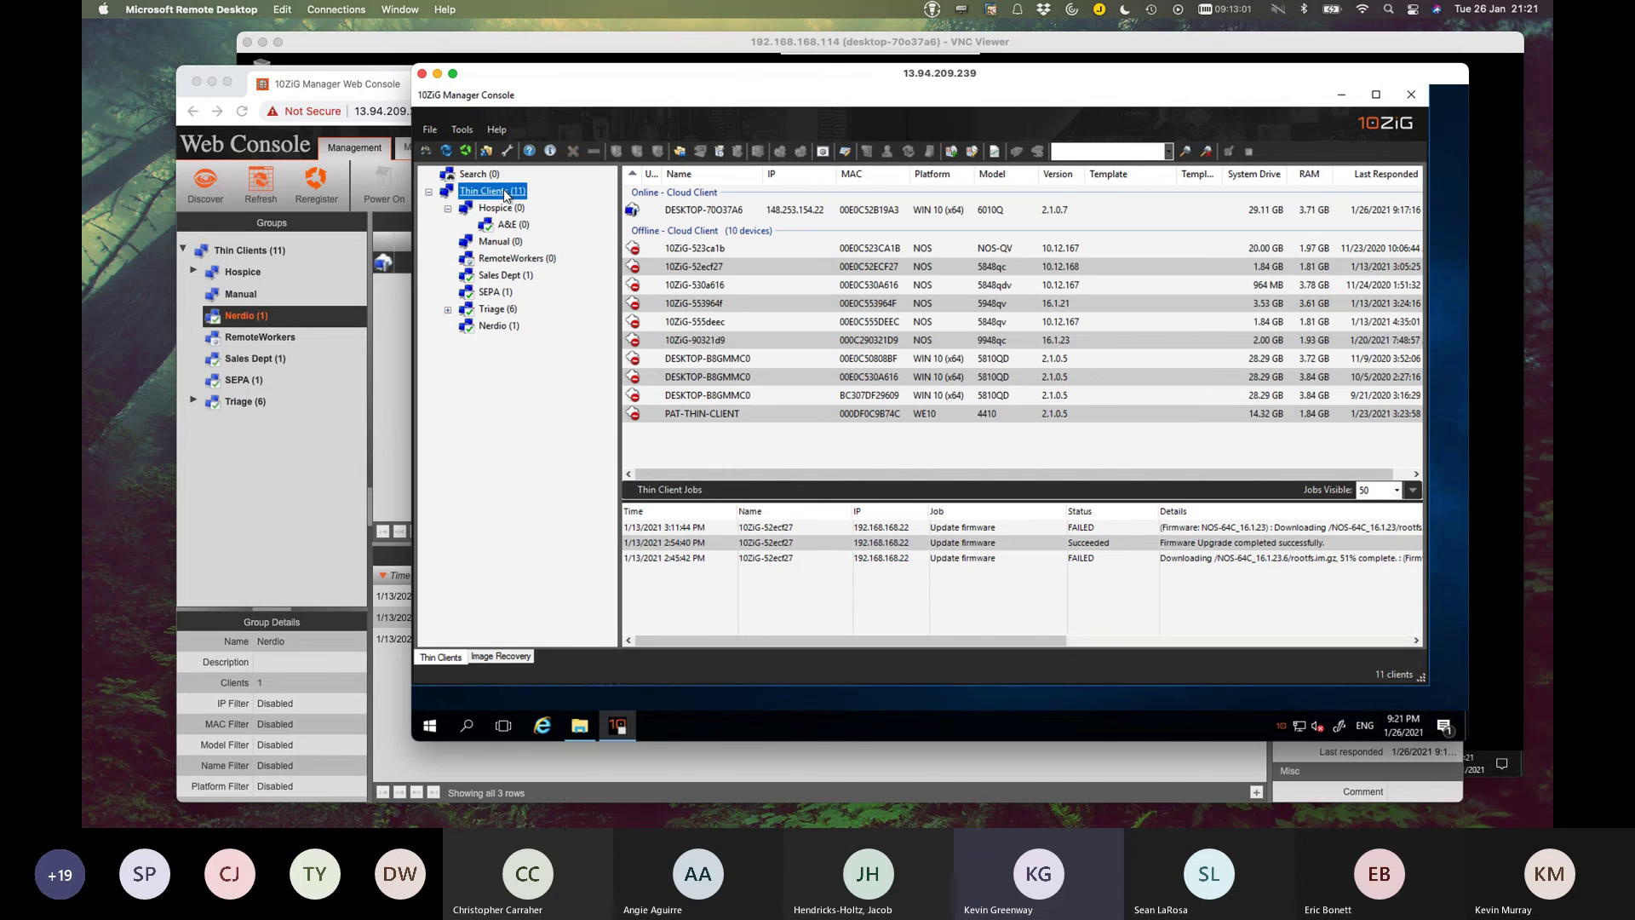